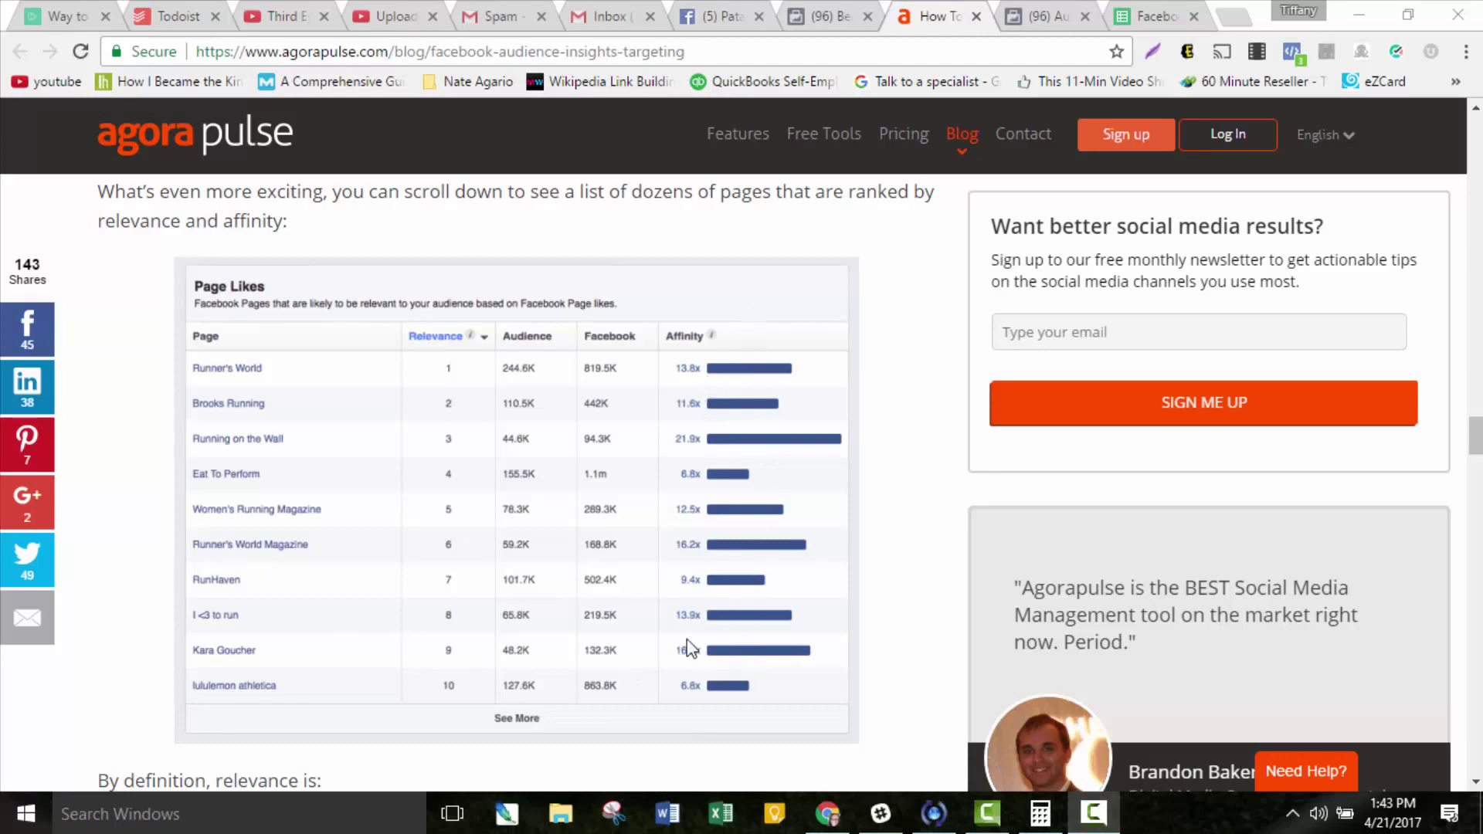
Close the find bar in Audience Insights and sort Page Likes by Relevance so Tasty ranks first.
{"action": "left_click", "coordinate": [1042, 15]}
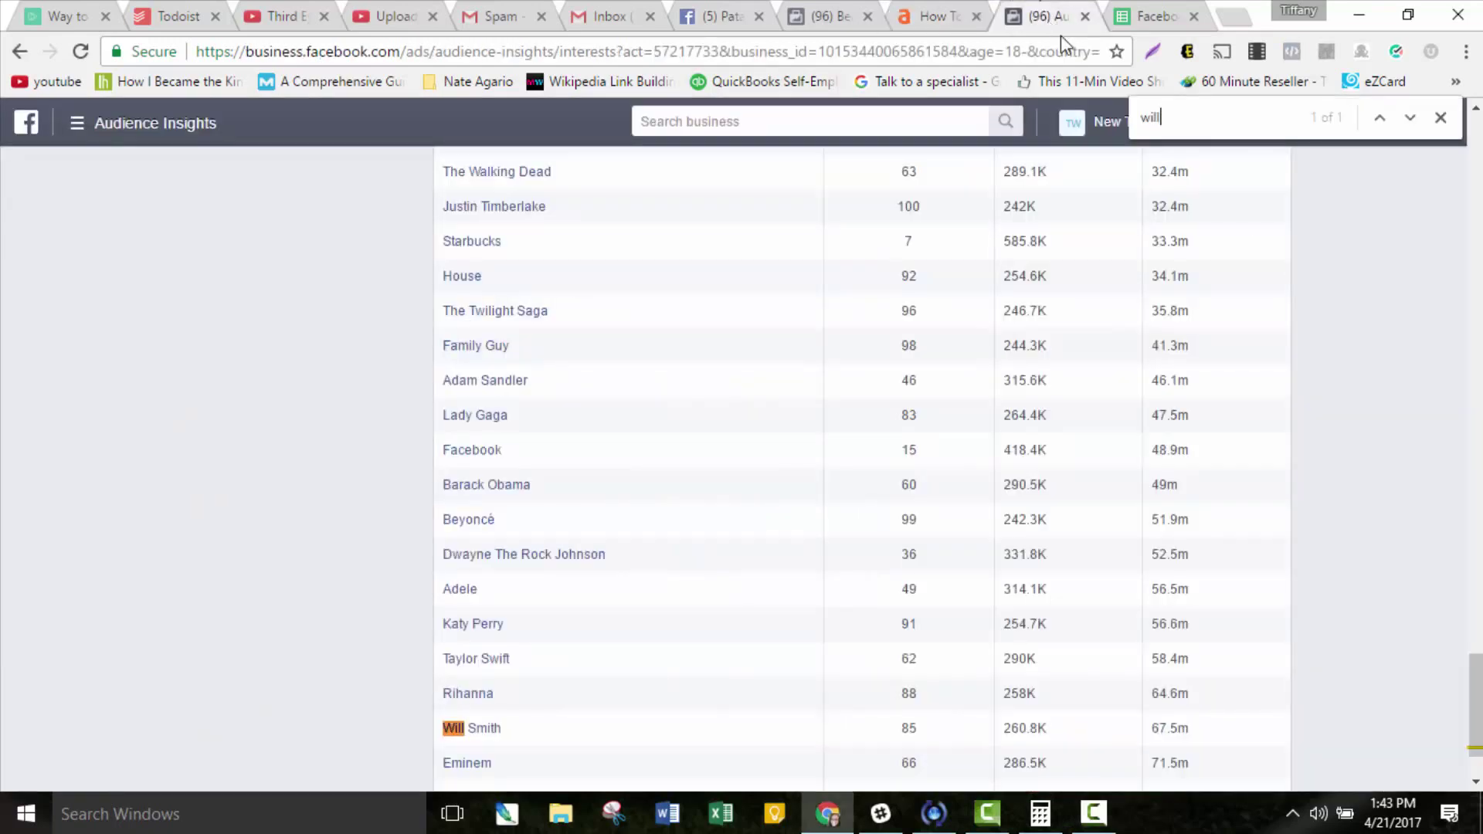
{"action": "scroll", "coordinate": [1357, 426], "scroll_direction": "up", "scroll_amount": 20}
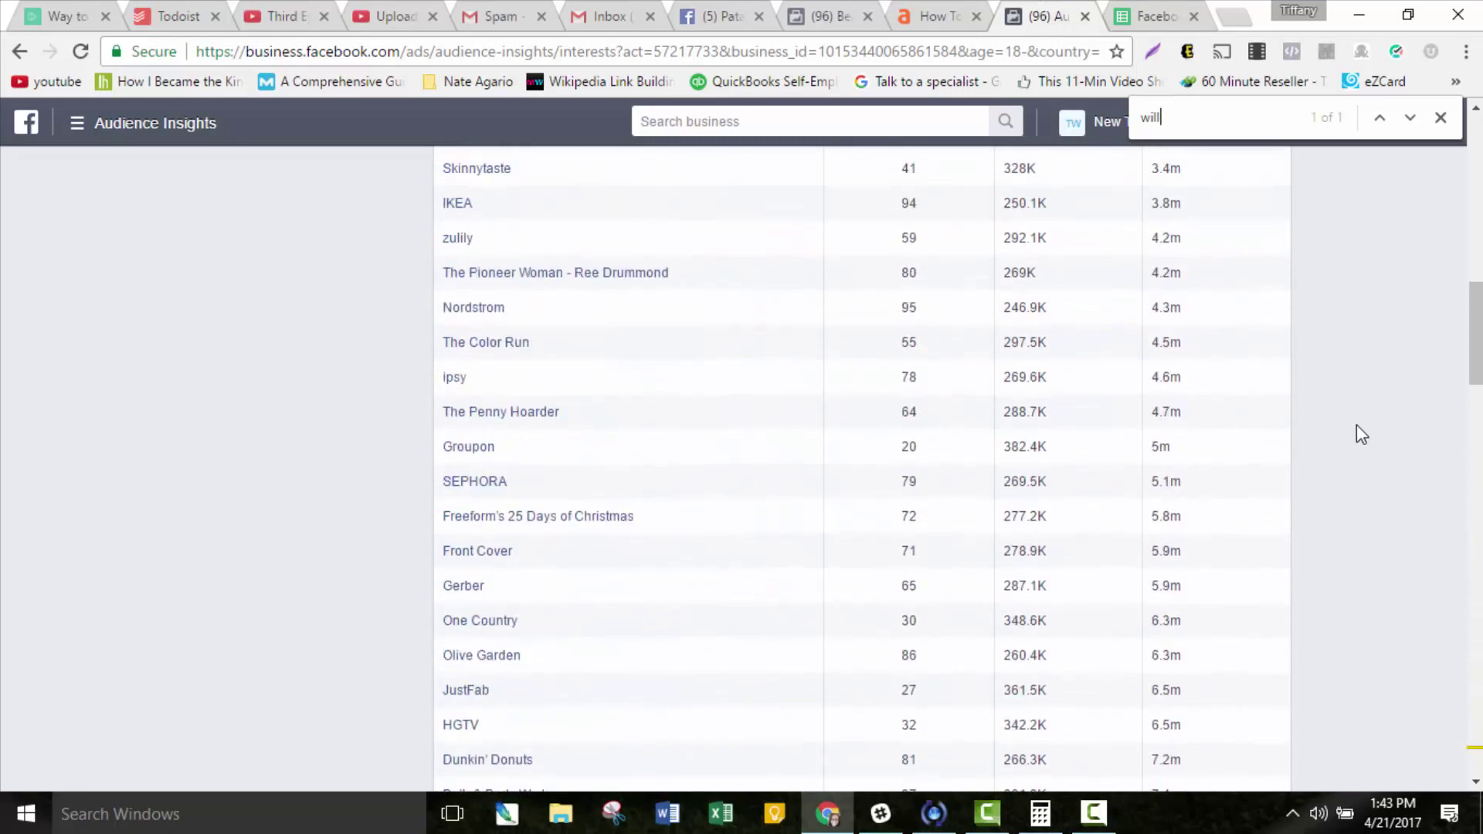
{"action": "key", "text": "Escape"}
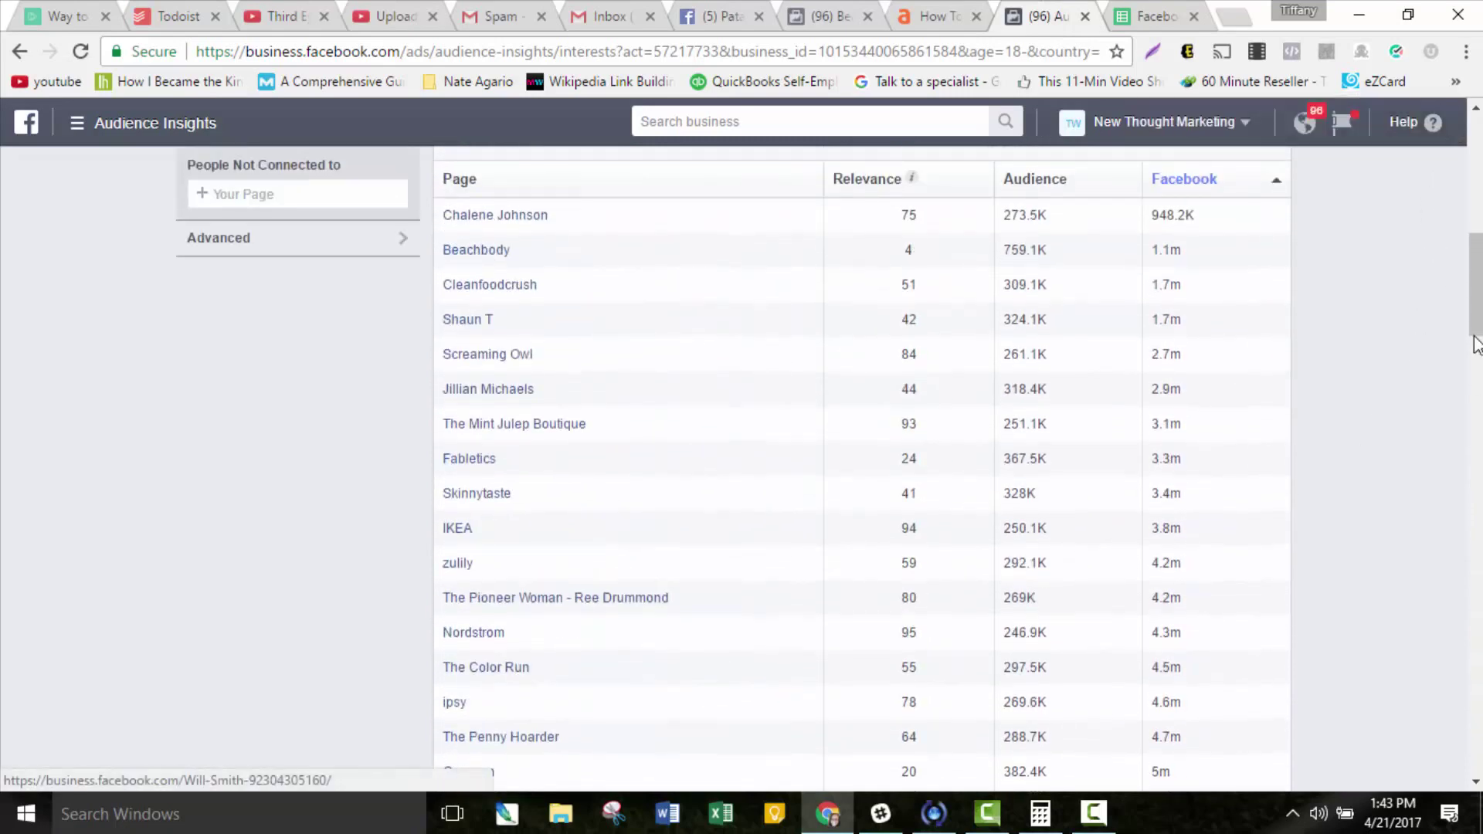
{"action": "left_click_drag", "start_coordinate": [1475, 330], "coordinate": [1475, 305]}
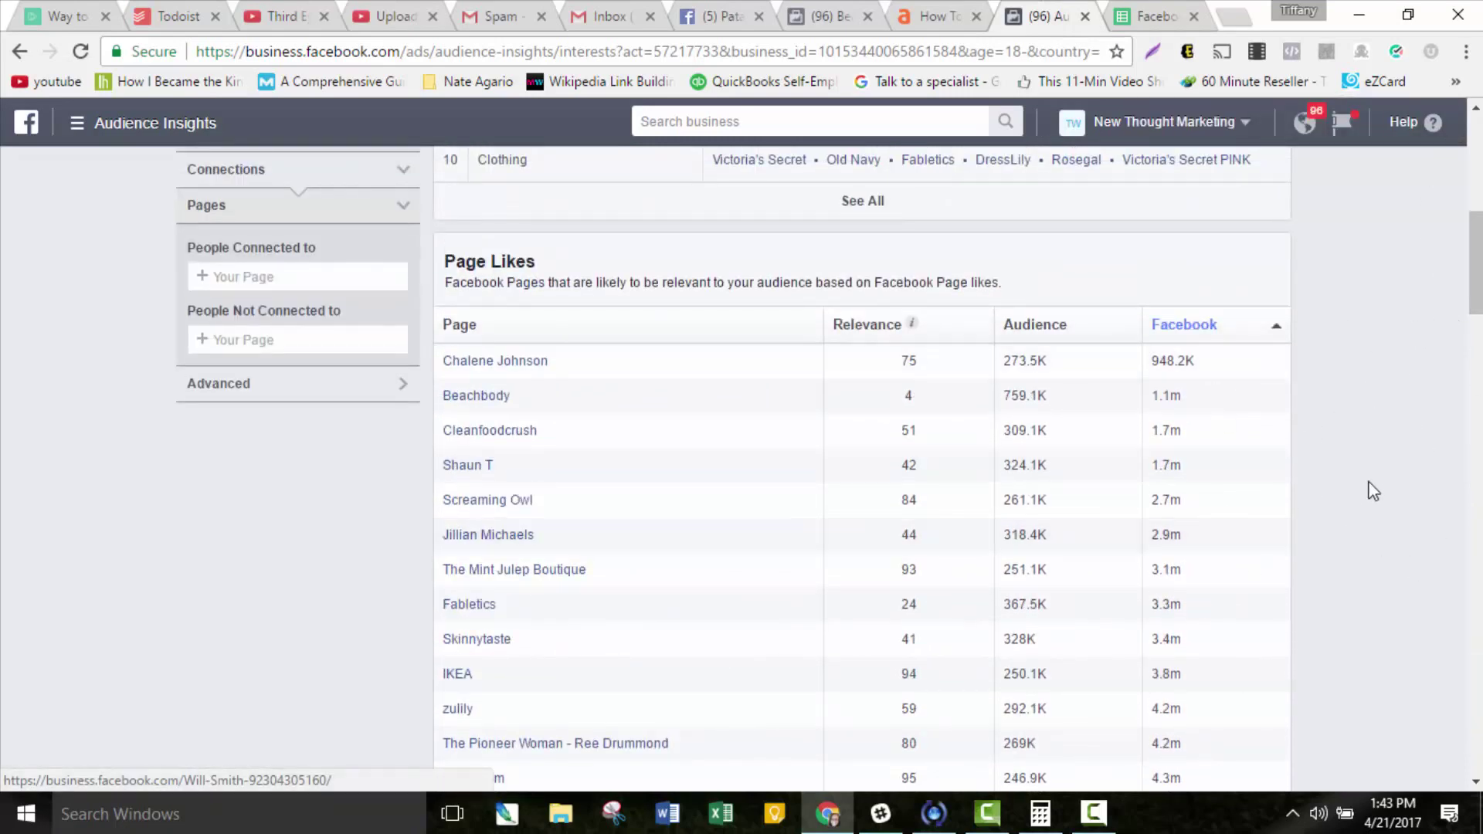
{"action": "left_click", "coordinate": [926, 323]}
{"action": "scroll", "coordinate": [90, 331], "scroll_direction": "up", "scroll_amount": 5}
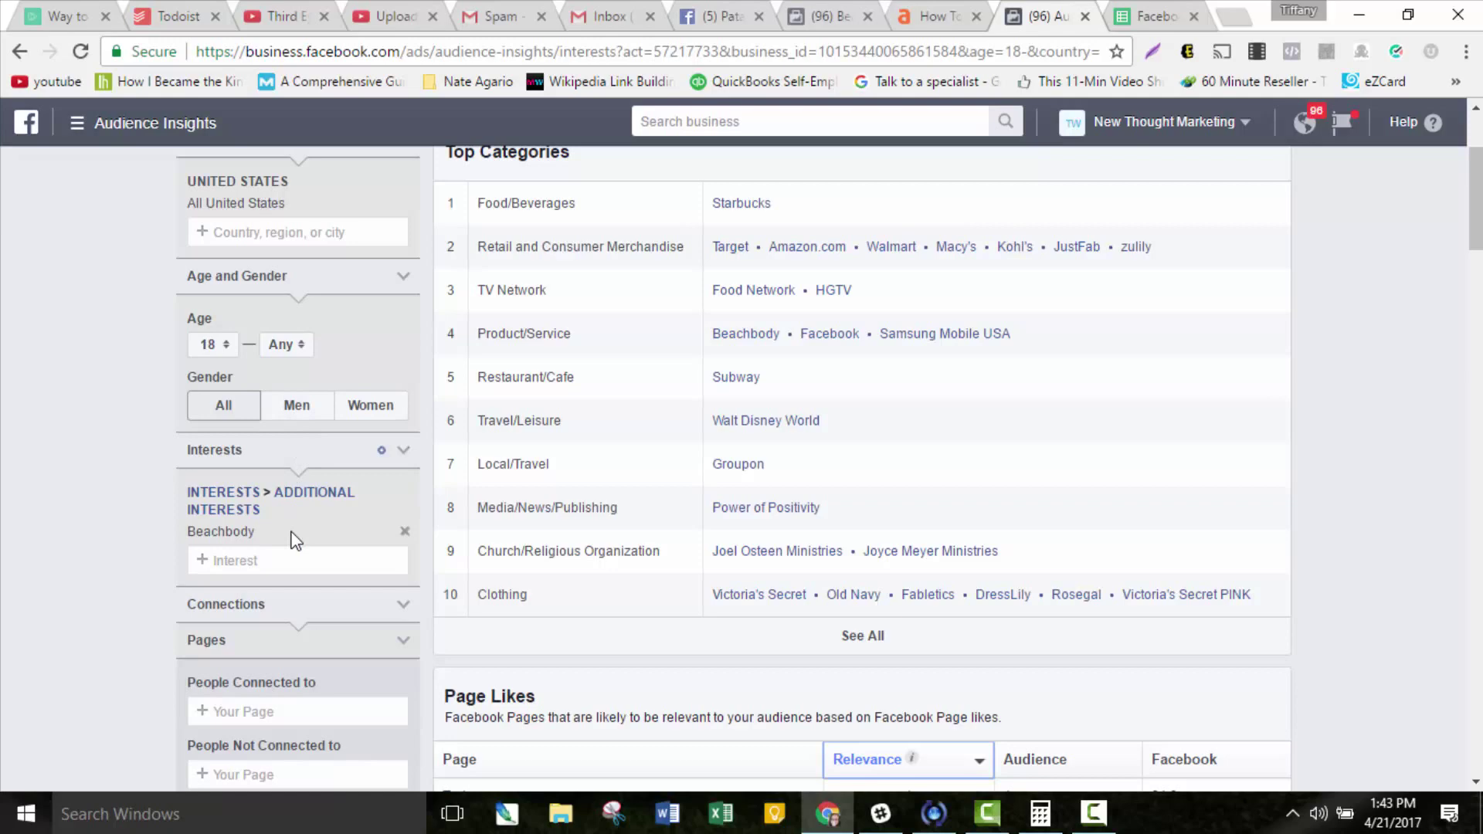
{"action": "scroll", "coordinate": [383, 486], "scroll_direction": "up", "scroll_amount": 3}
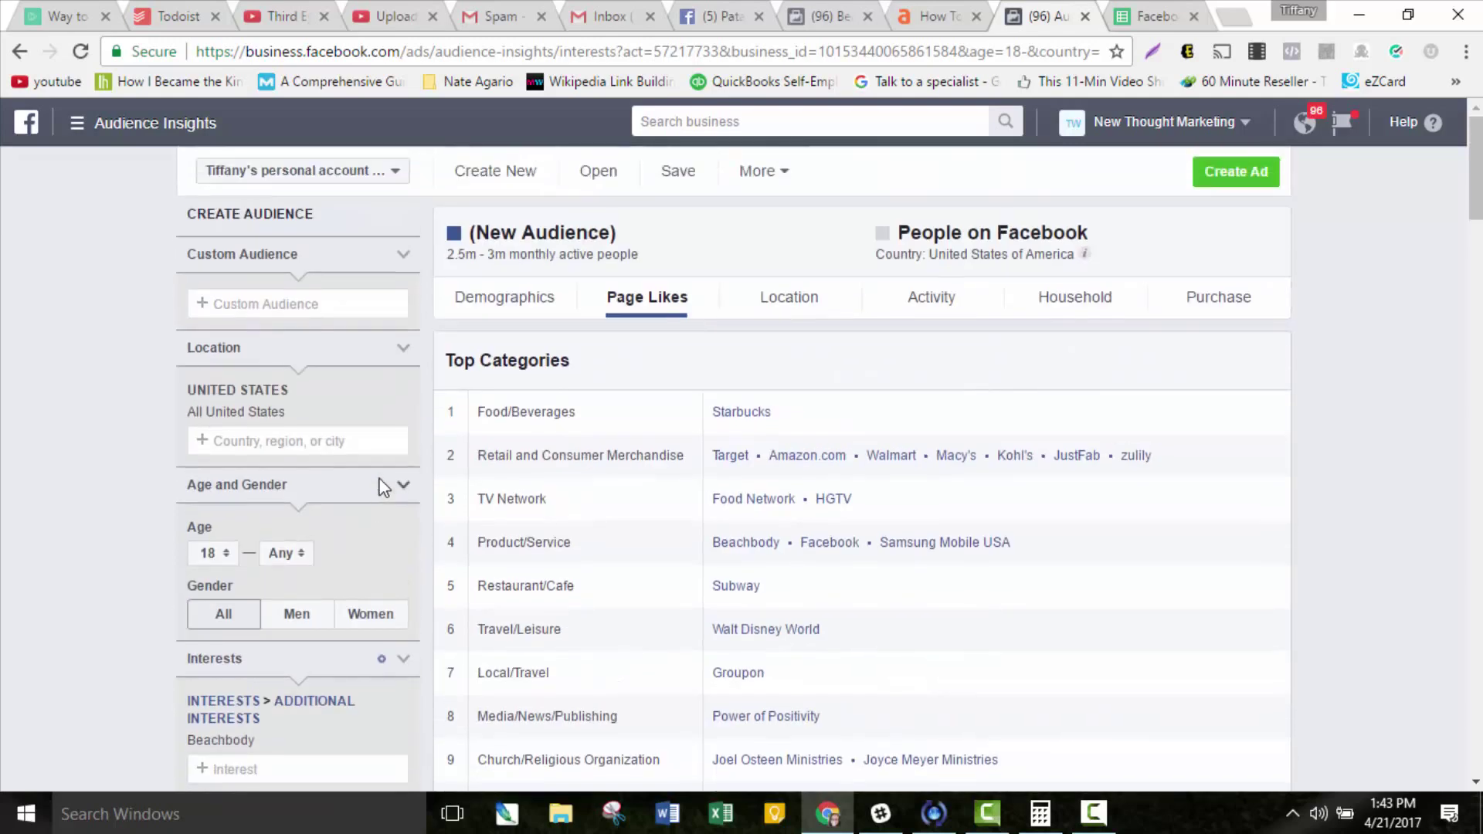
Select the '2.5m - 3m monthly active people' audience size text under New Audience.
{"action": "left_click_drag", "start_coordinate": [640, 256], "coordinate": [446, 256]}
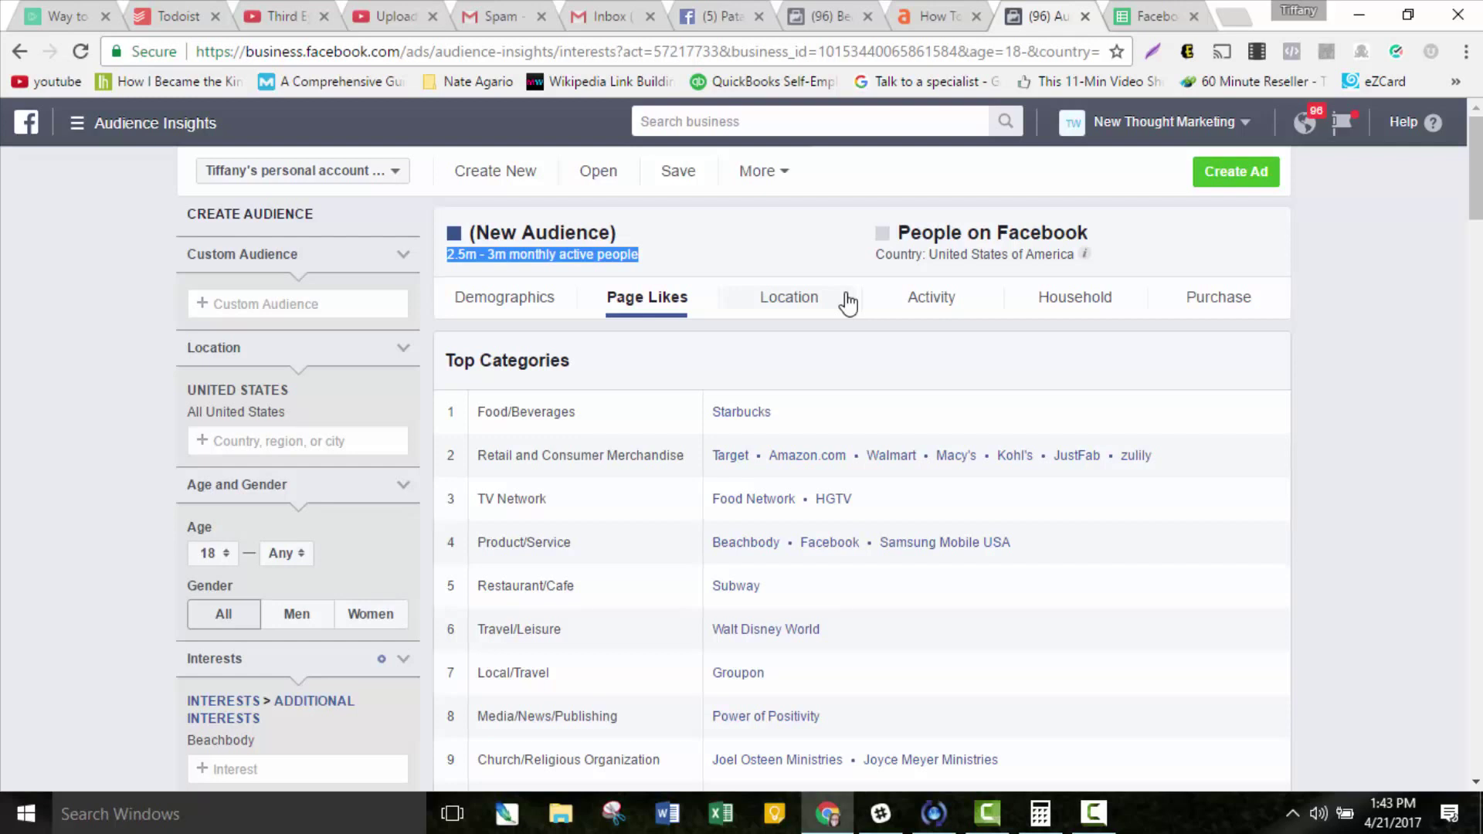
Check the Beachbody page's 1,124,559 likes, then go back to the Audience Insights report.
{"action": "left_click", "coordinate": [850, 9]}
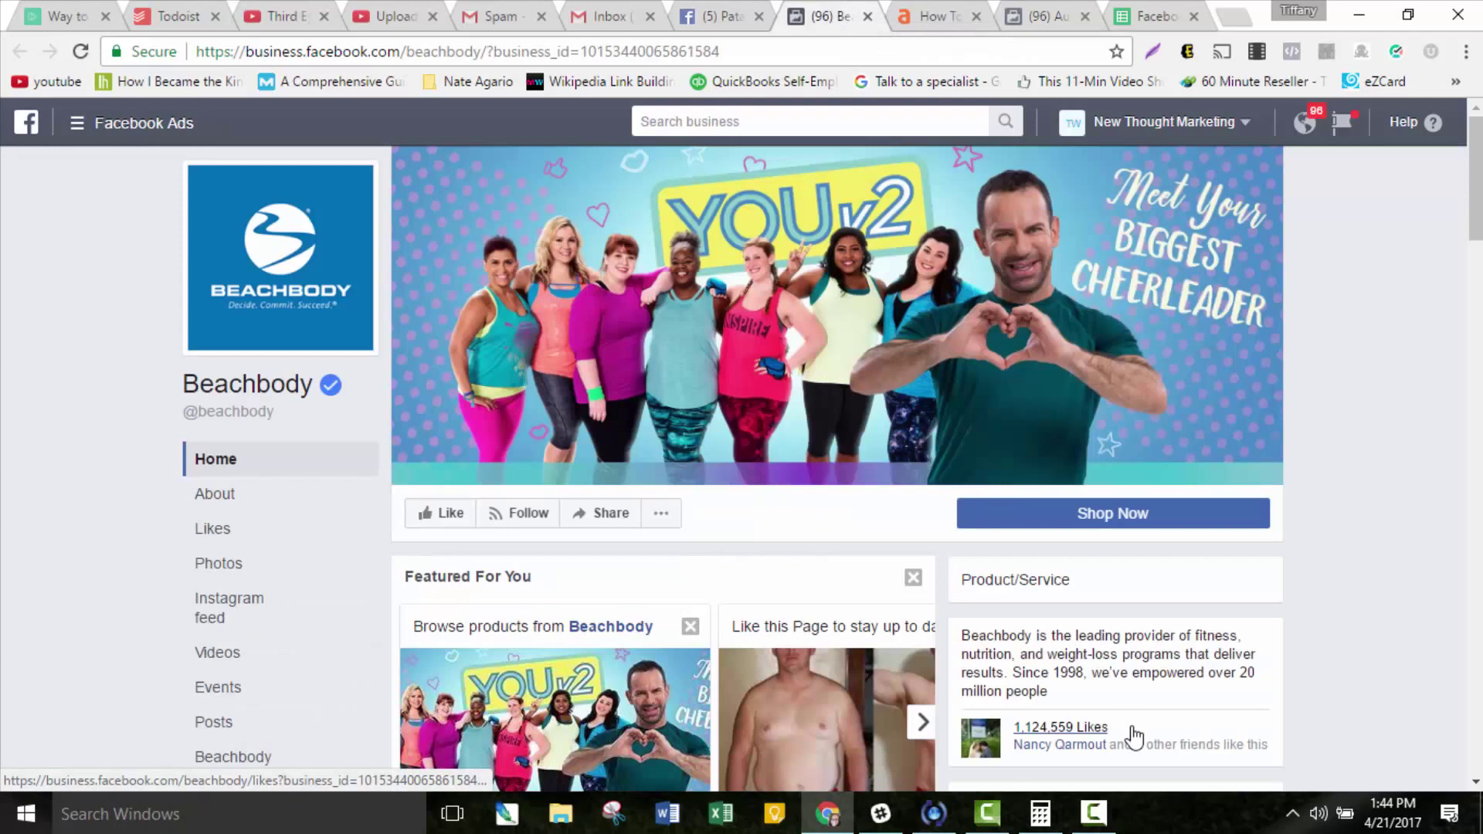
{"action": "left_click", "coordinate": [1051, 15]}
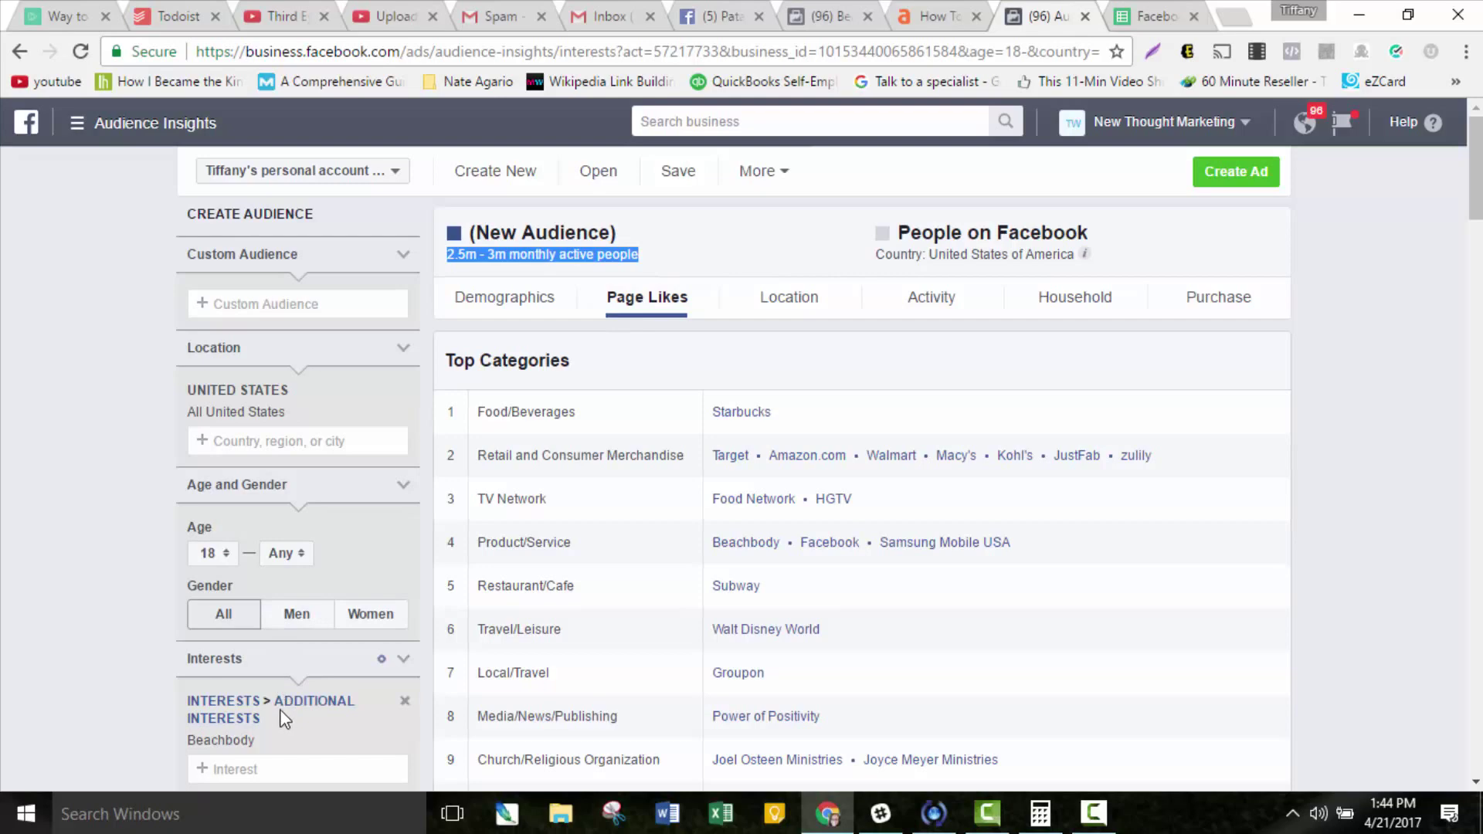
{"action": "scroll", "coordinate": [1275, 304], "scroll_direction": "down", "scroll_amount": 2}
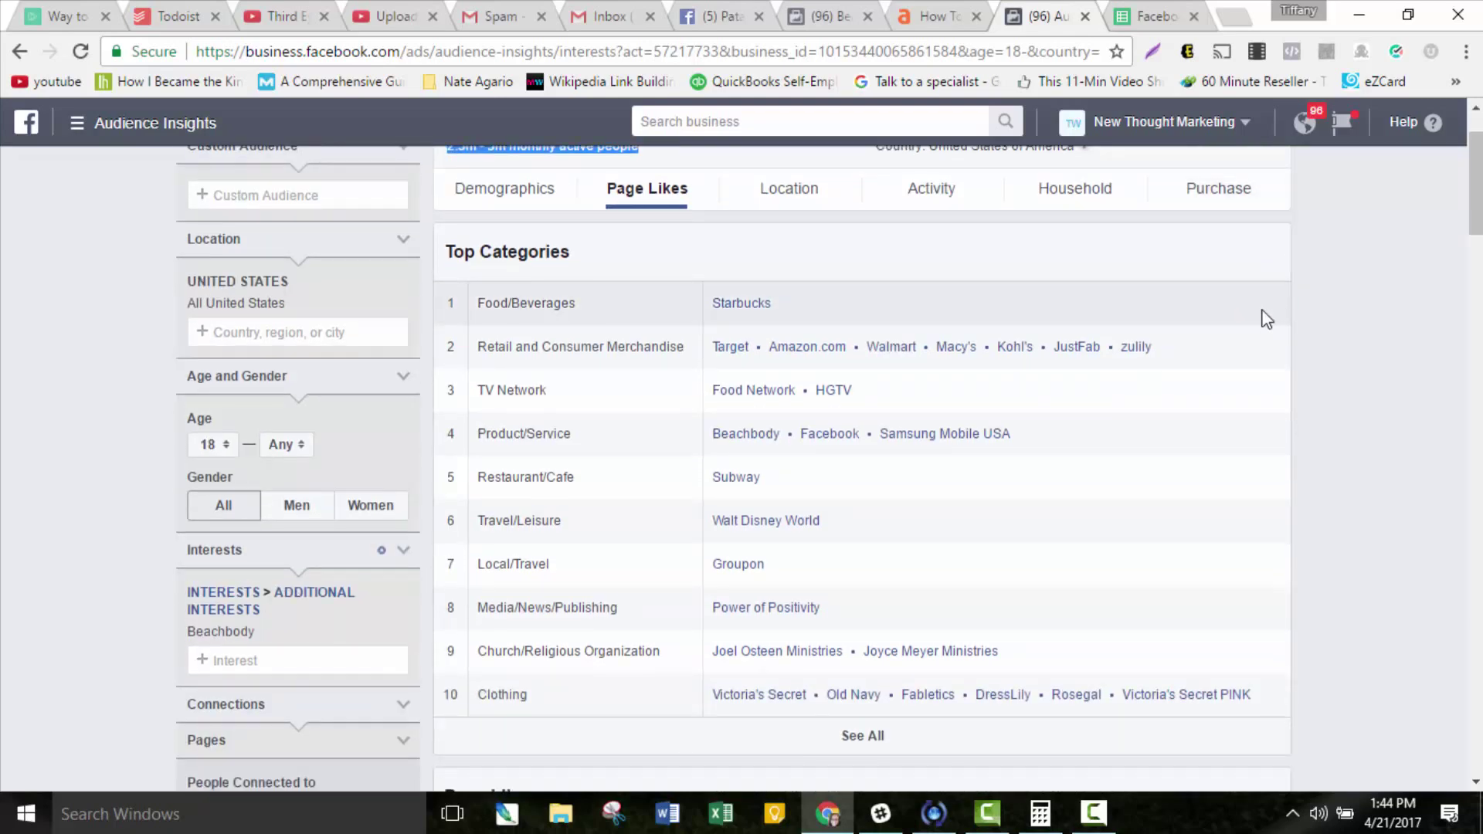
{"action": "scroll", "coordinate": [1259, 328], "scroll_direction": "down", "scroll_amount": 5}
{"action": "scroll", "coordinate": [1258, 345], "scroll_direction": "down", "scroll_amount": 3}
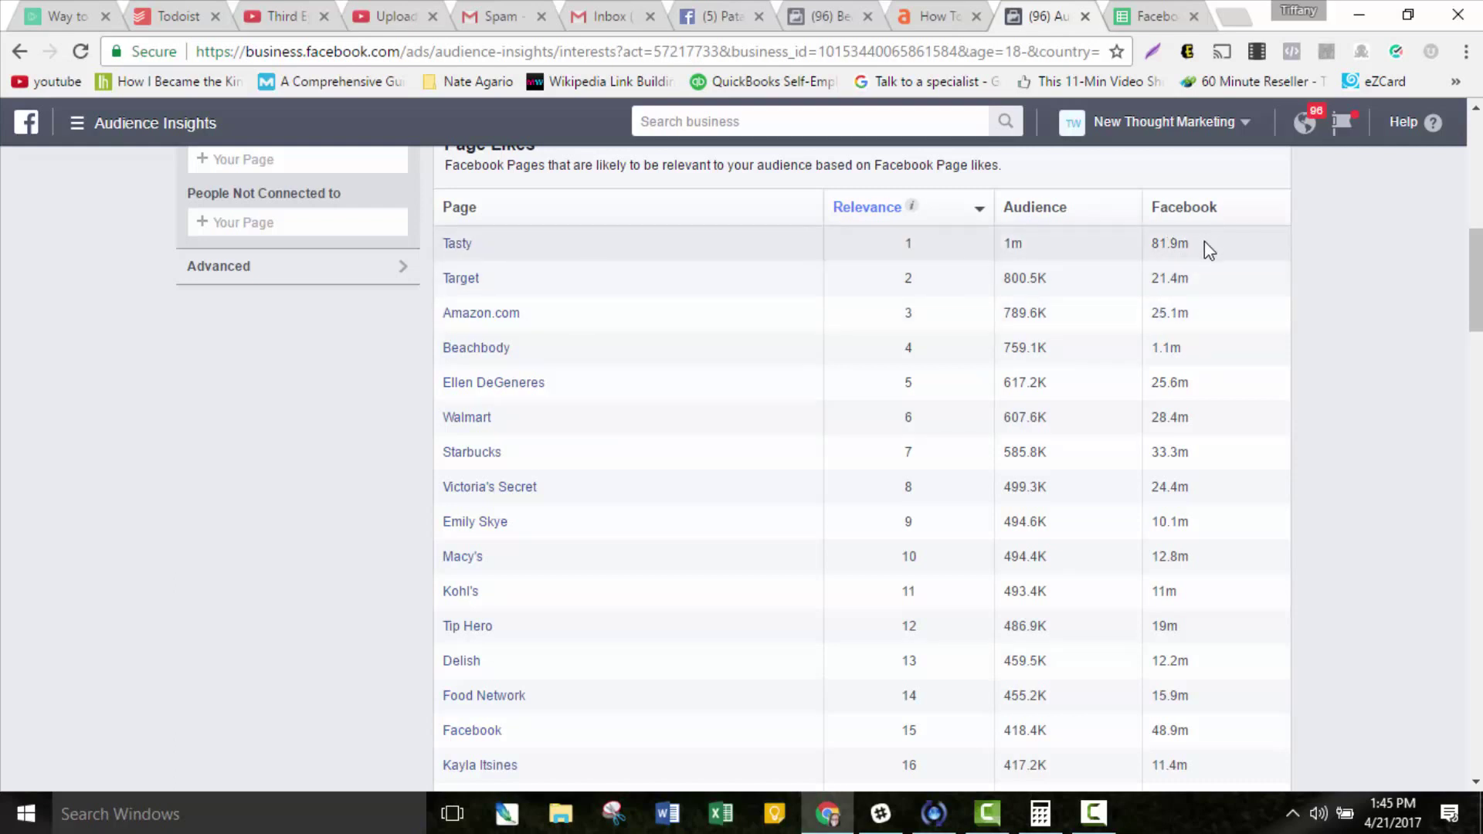
{"action": "left_click_drag", "start_coordinate": [1203, 243], "coordinate": [1157, 246]}
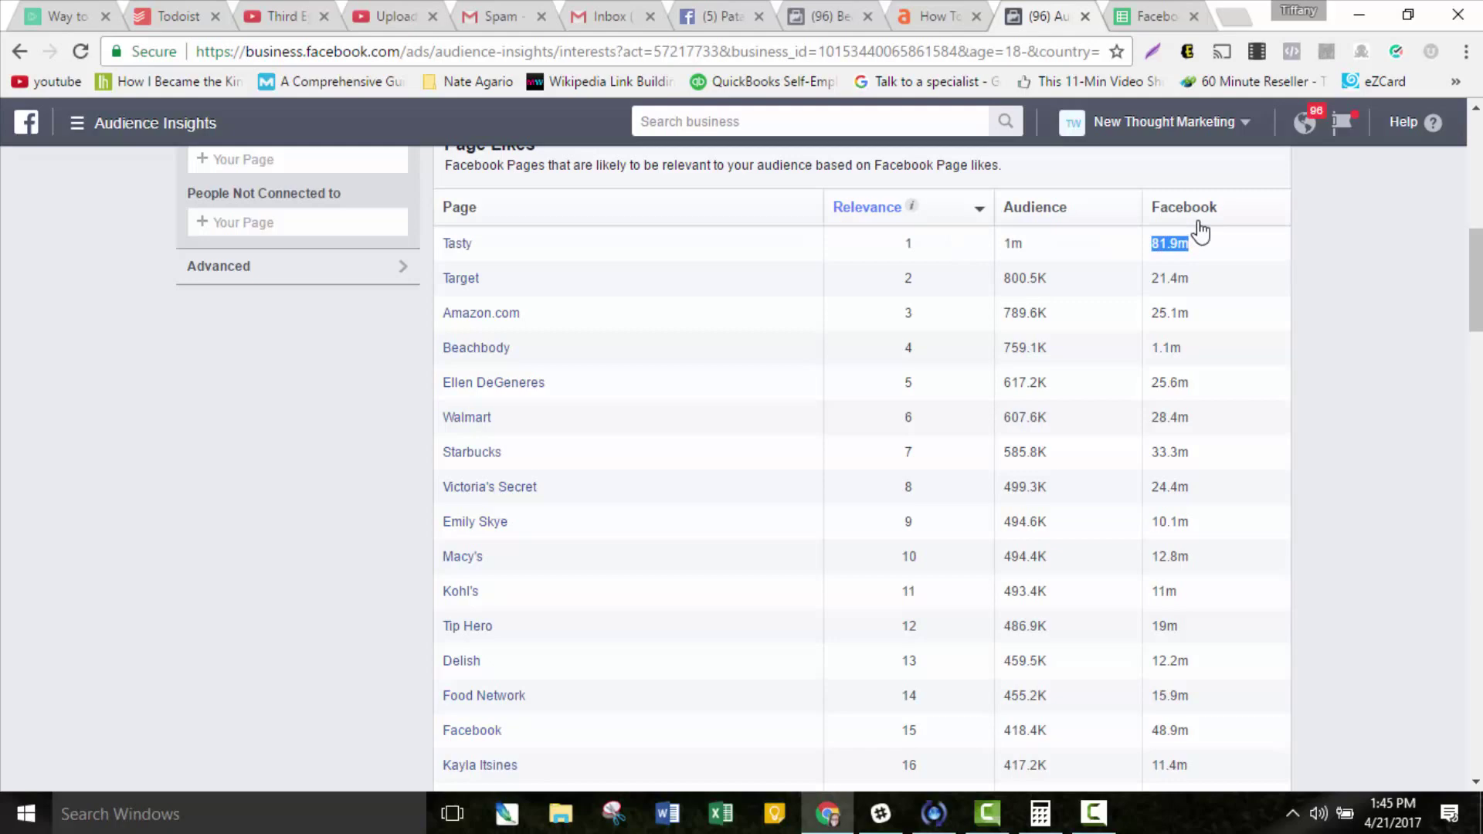
{"action": "left_click", "coordinate": [1301, 254]}
{"action": "scroll", "coordinate": [1458, 264], "scroll_direction": "up", "scroll_amount": 10}
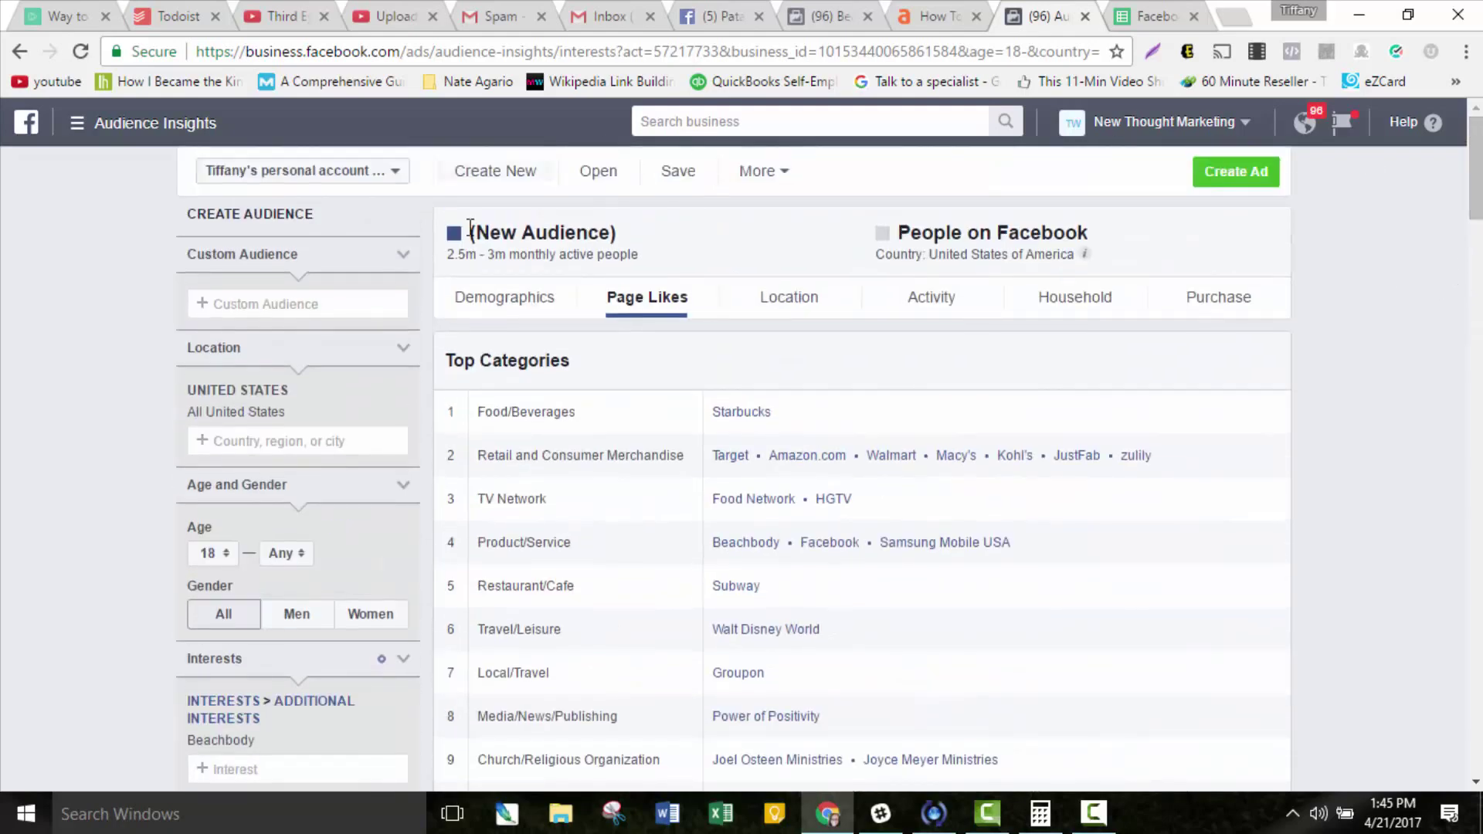
{"action": "left_click_drag", "start_coordinate": [1479, 209], "coordinate": [1480, 317]}
{"action": "scroll", "coordinate": [1433, 292], "scroll_direction": "down", "scroll_amount": 1}
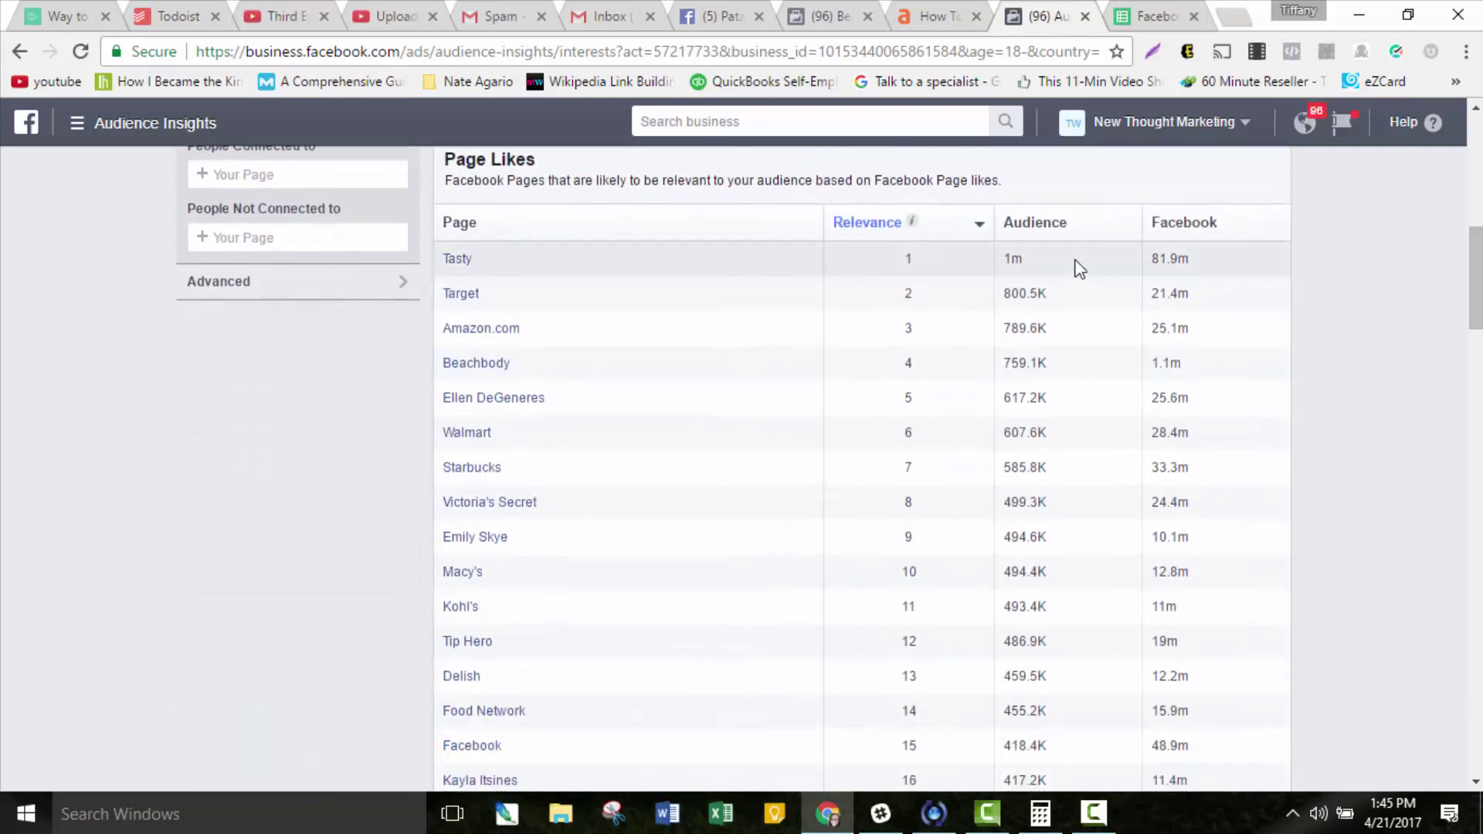
{"action": "double_click", "coordinate": [1011, 260]}
{"action": "left_click", "coordinate": [1011, 263]}
{"action": "scroll", "coordinate": [159, 427], "scroll_direction": "up", "scroll_amount": 6}
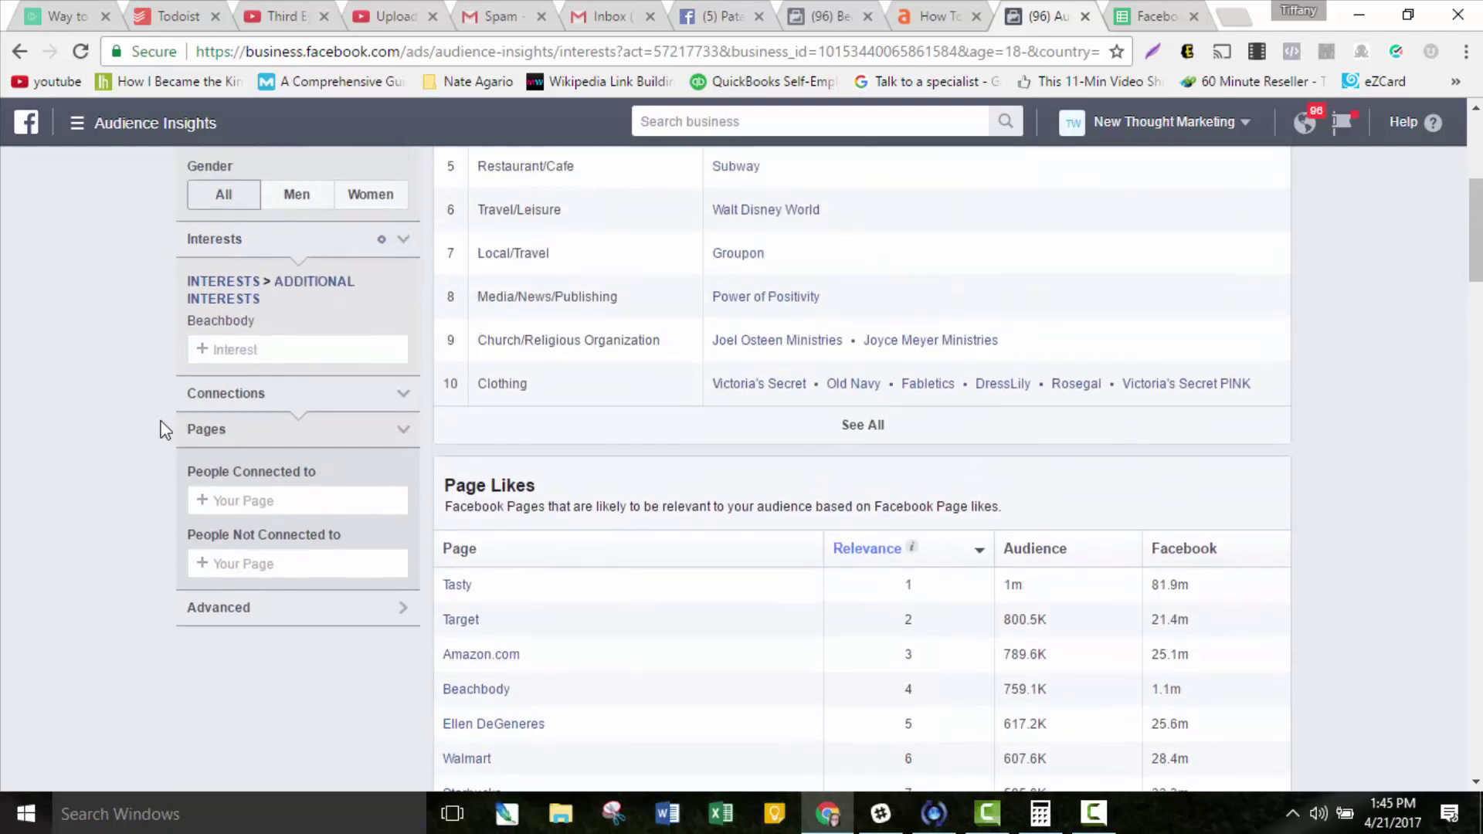
{"action": "scroll", "coordinate": [39, 436], "scroll_direction": "down", "scroll_amount": 3}
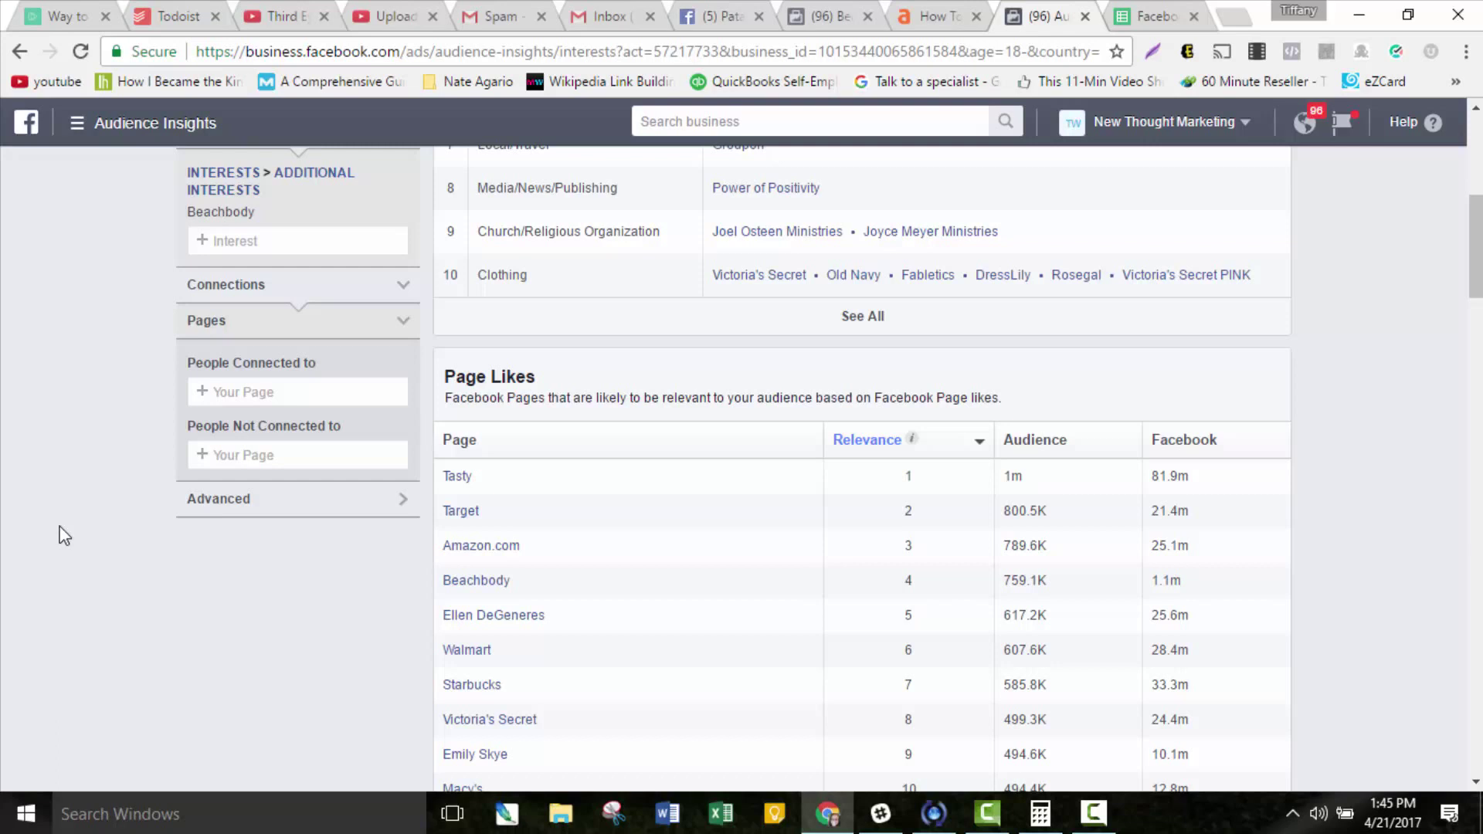
{"action": "scroll", "coordinate": [56, 530], "scroll_direction": "down", "scroll_amount": 2}
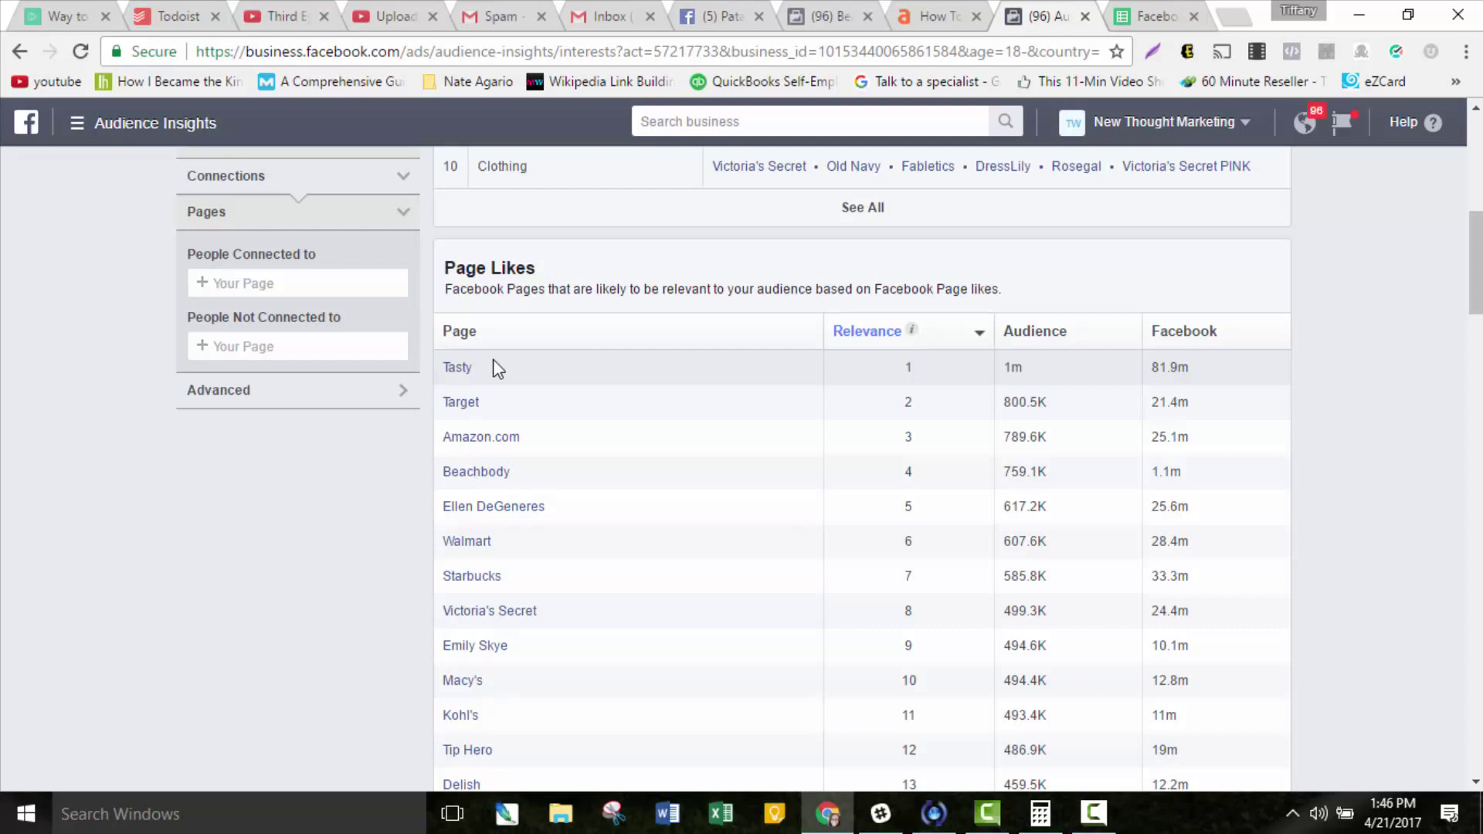
{"action": "double_click", "coordinate": [906, 367]}
{"action": "left_click", "coordinate": [864, 371]}
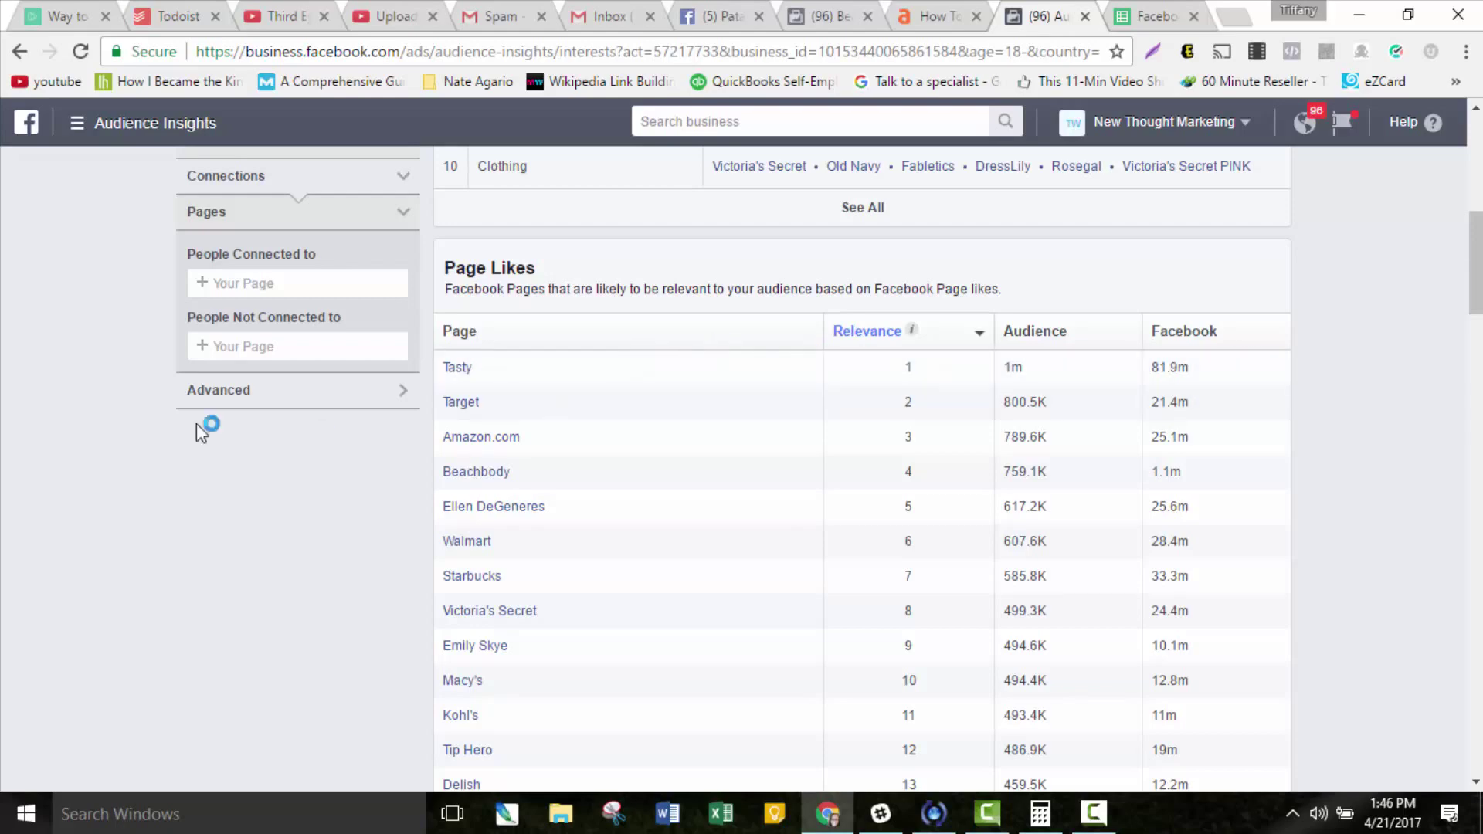
Highlight Tasty's 81.9m Facebook fan count, then switch to the Page Likes Percentages spreadsheet.
{"action": "scroll", "coordinate": [80, 342], "scroll_direction": "up", "scroll_amount": 3}
{"action": "scroll", "coordinate": [618, 394], "scroll_direction": "down", "scroll_amount": 2}
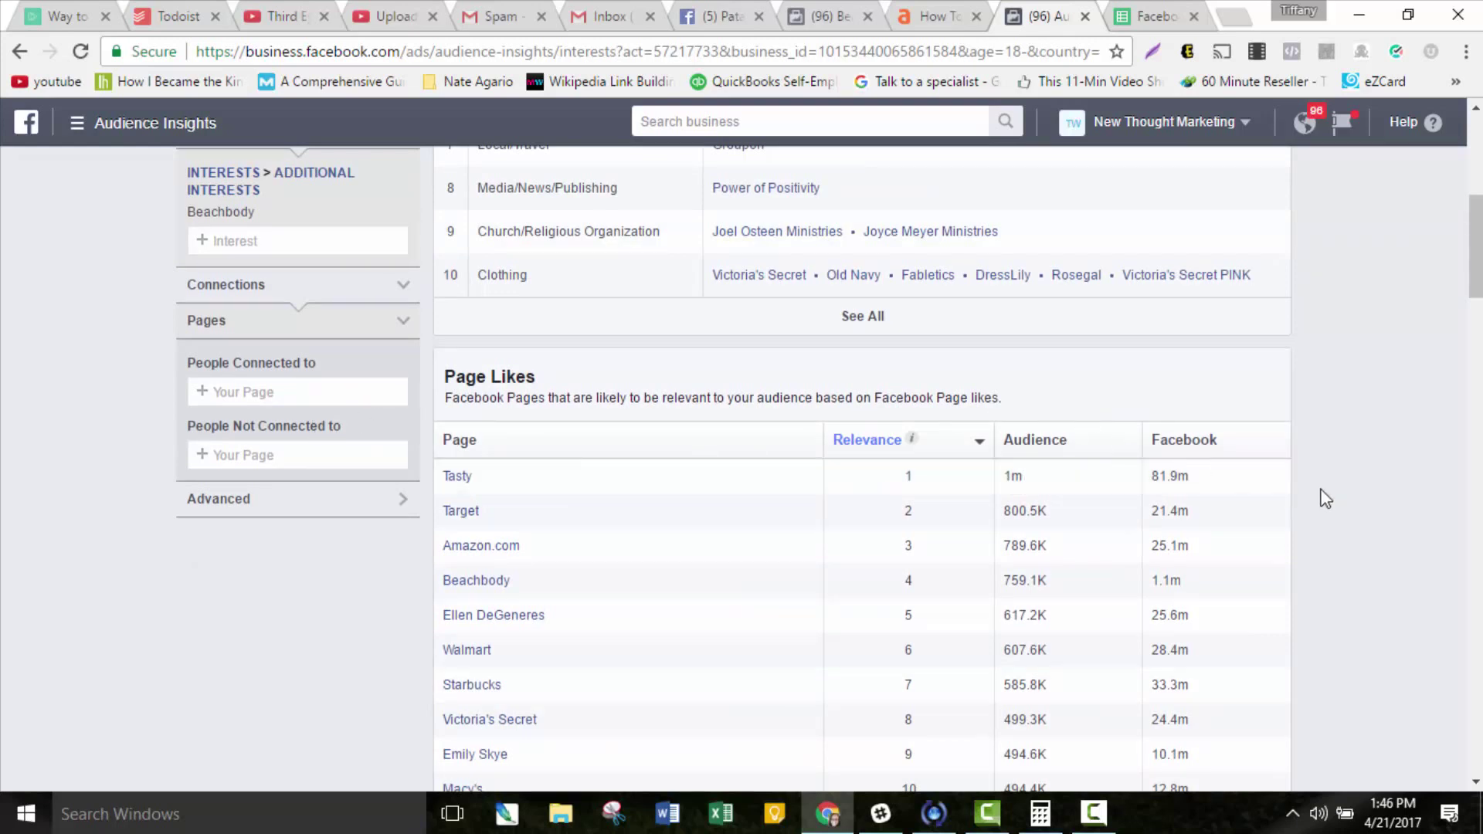
{"action": "scroll", "coordinate": [1325, 498], "scroll_direction": "down", "scroll_amount": 1}
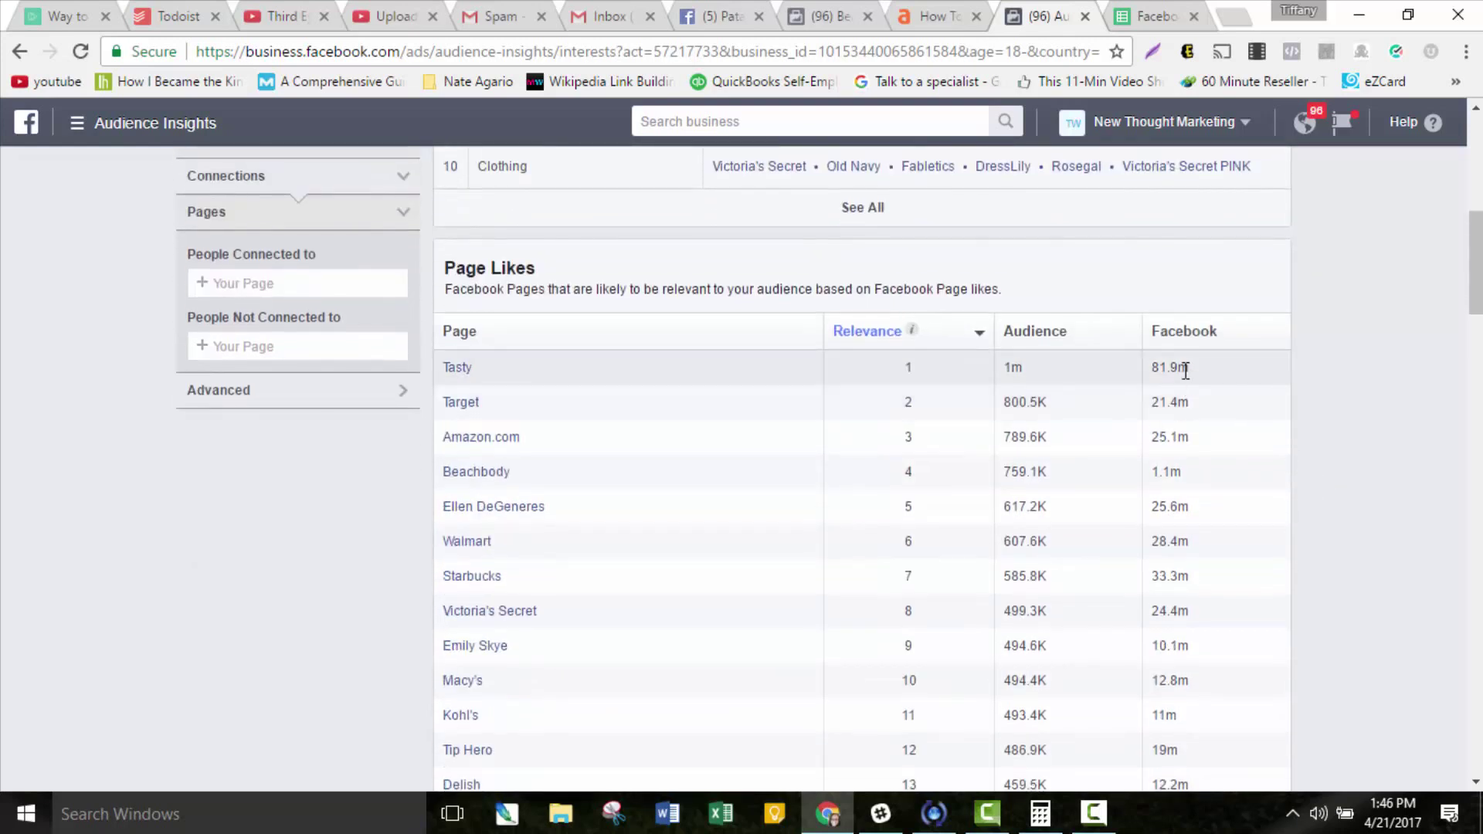
{"action": "left_click_drag", "start_coordinate": [1185, 371], "coordinate": [1151, 370]}
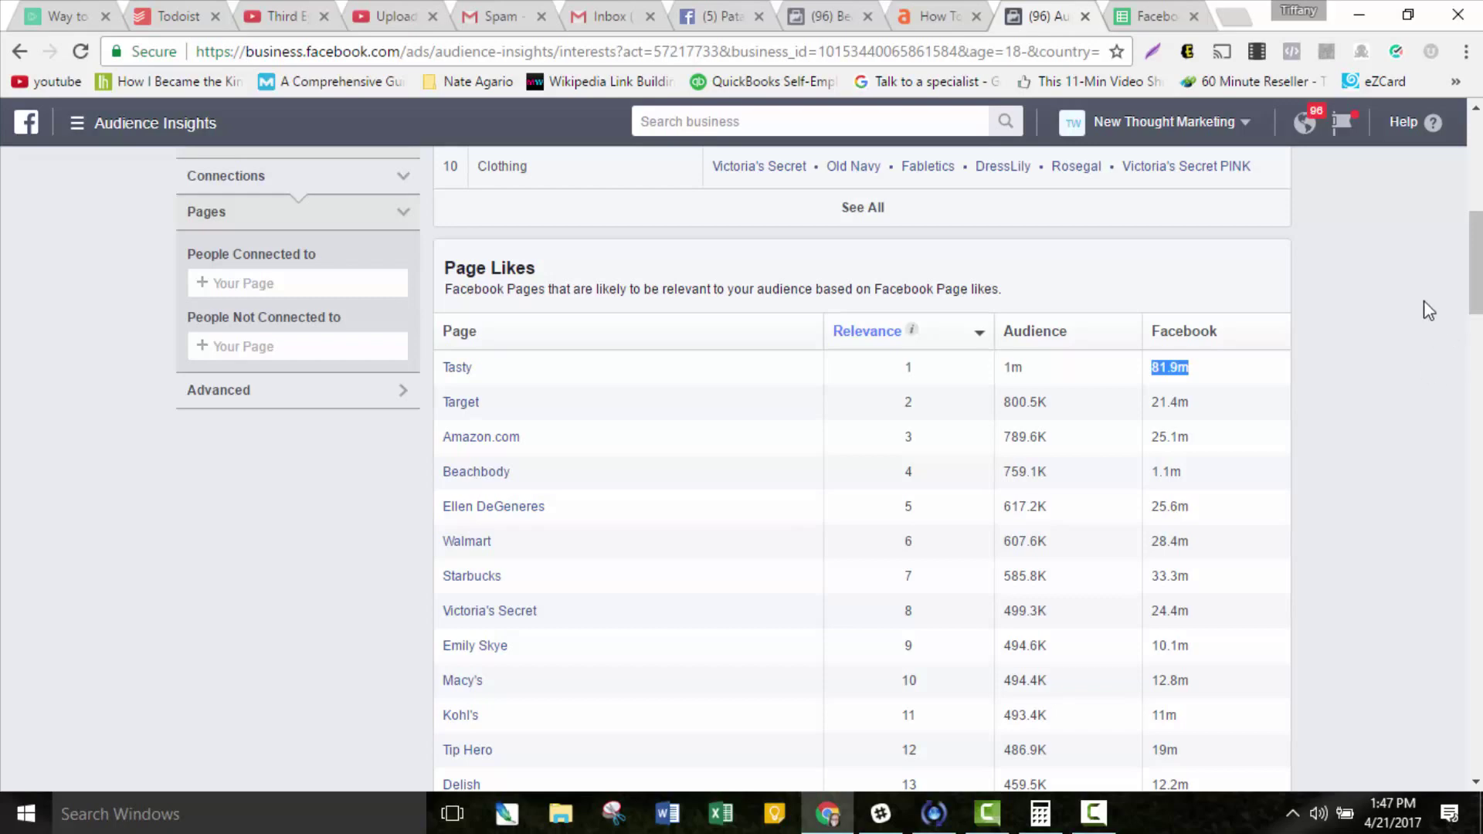
{"action": "left_click", "coordinate": [1178, 10]}
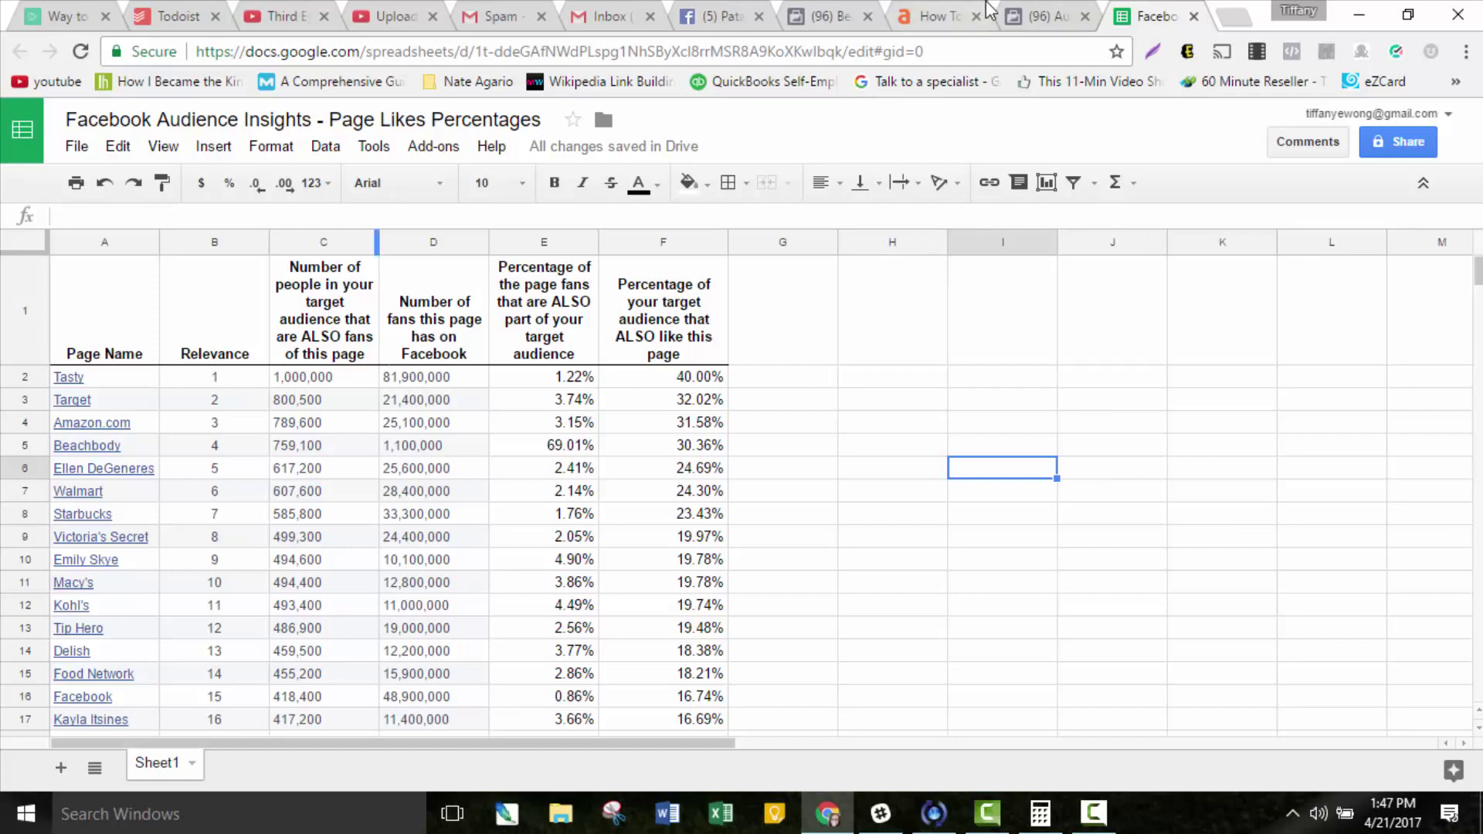
{"action": "left_click", "coordinate": [1039, 15]}
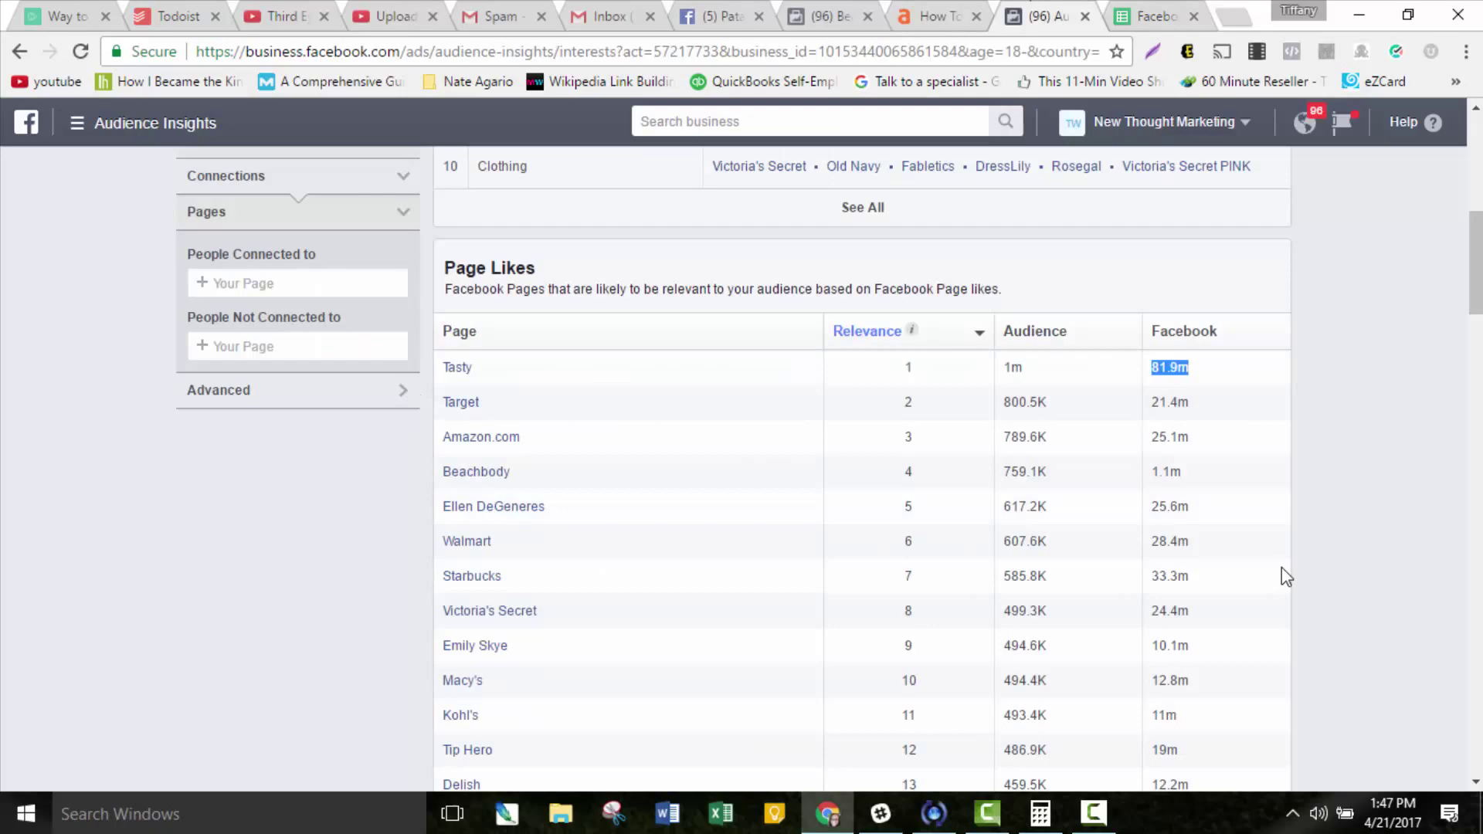
{"action": "left_click", "coordinate": [1143, 16]}
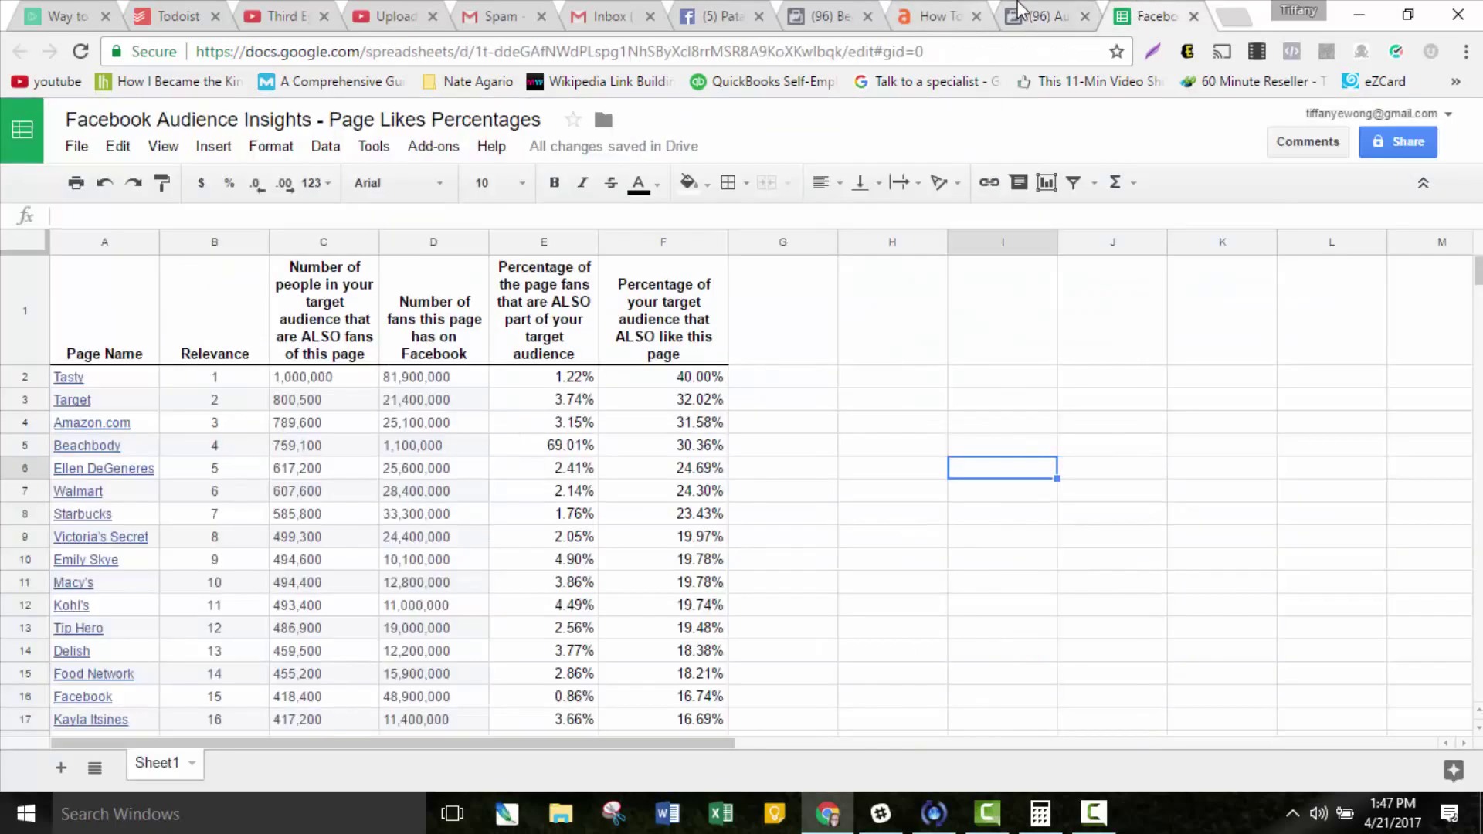
{"action": "left_click", "coordinate": [1027, 8]}
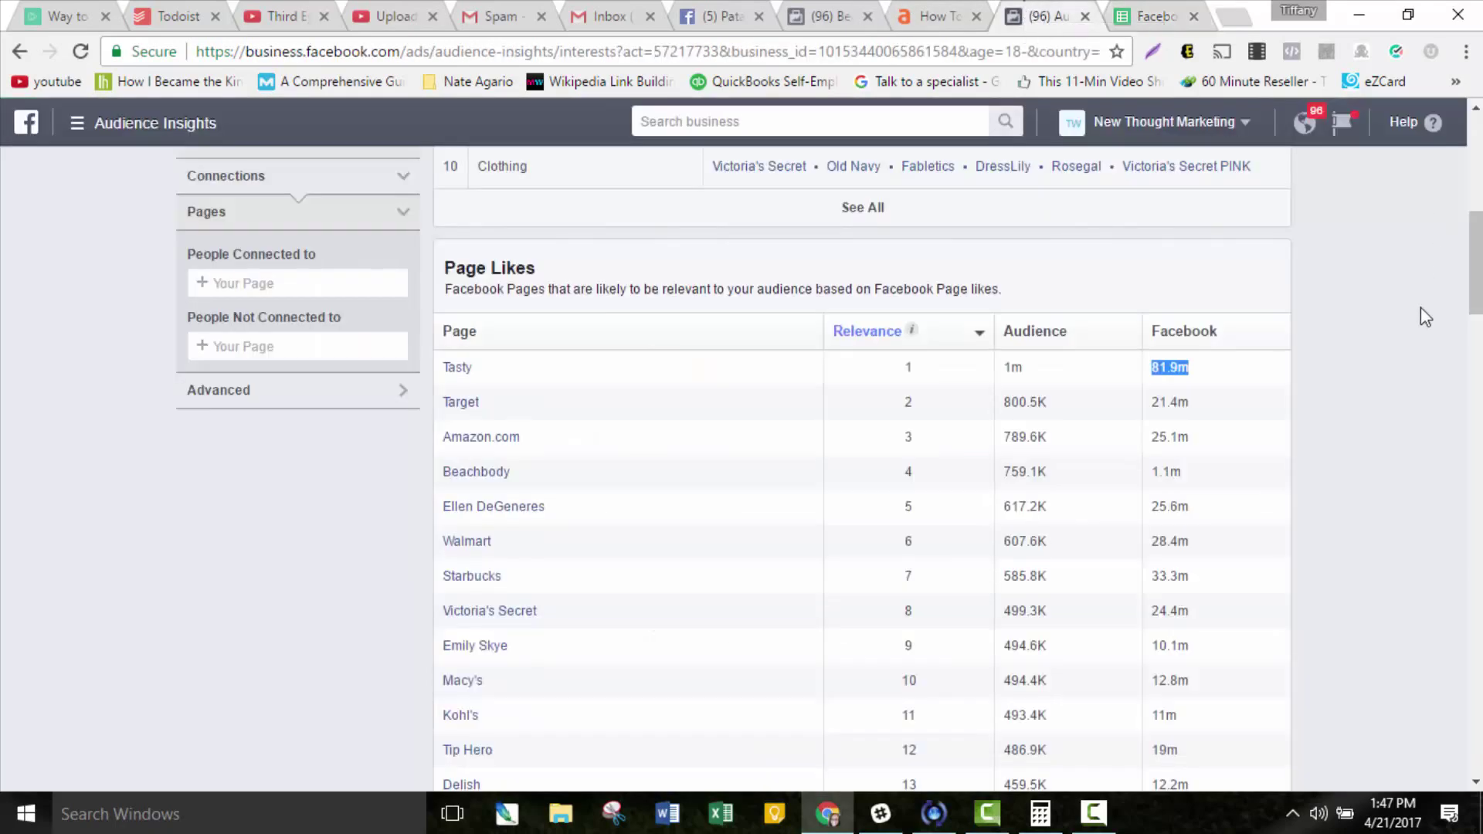
{"action": "scroll", "coordinate": [1421, 307], "scroll_direction": "down", "scroll_amount": 15}
{"action": "scroll", "coordinate": [861, 463], "scroll_direction": "down", "scroll_amount": 20}
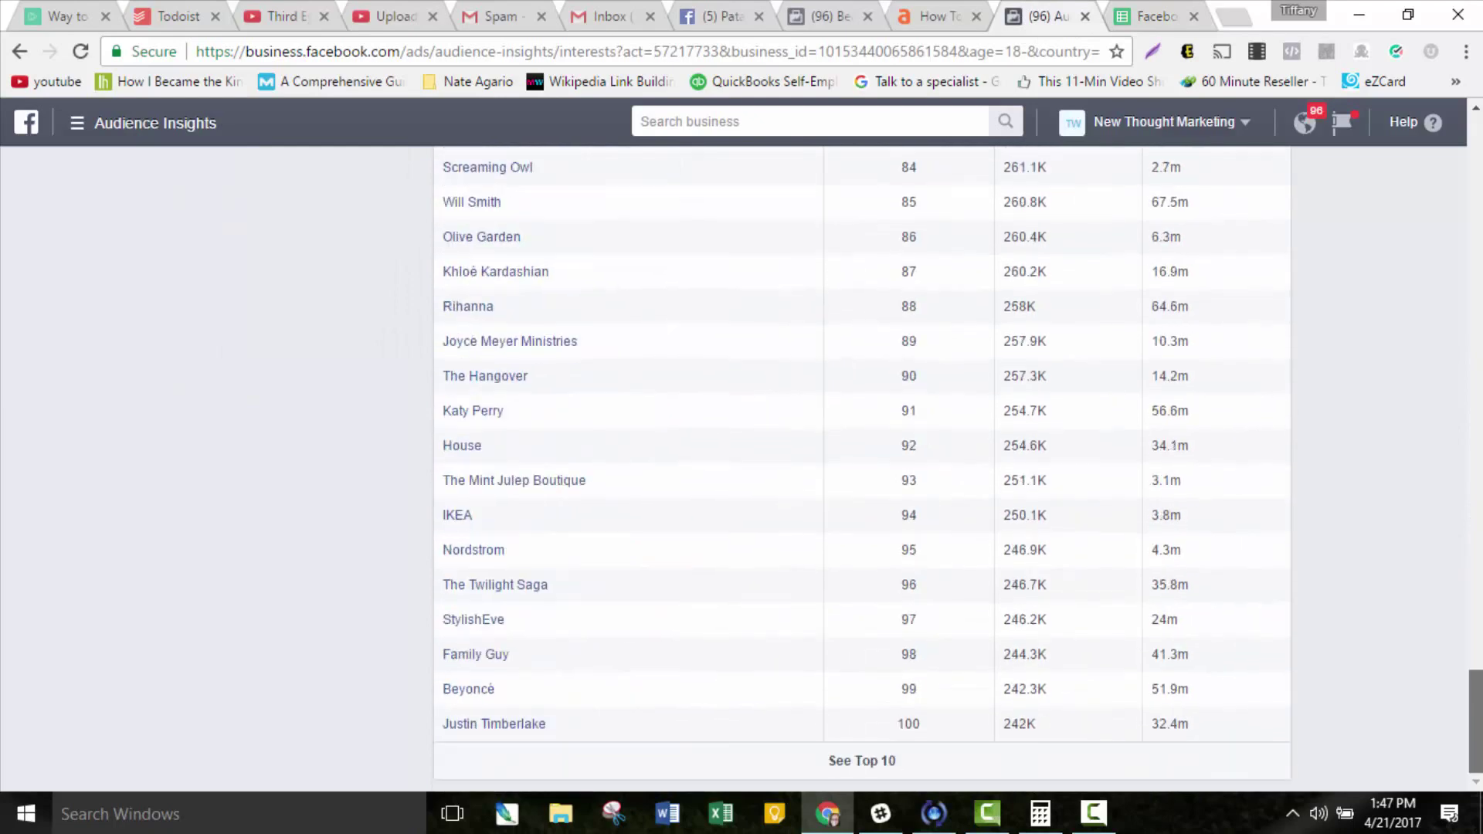
{"action": "left_click_drag", "start_coordinate": [1475, 722], "coordinate": [1251, 688]}
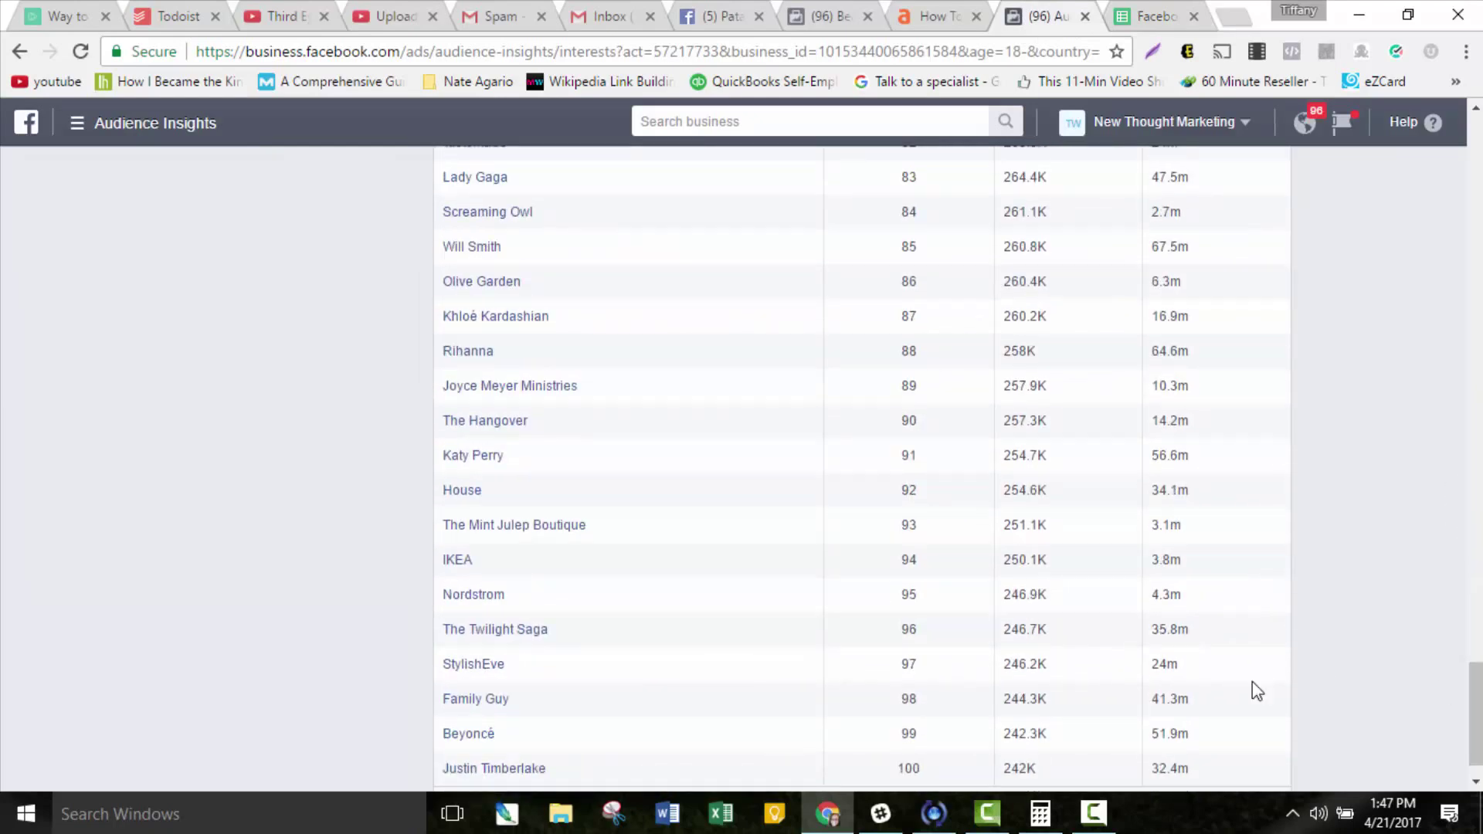
{"action": "left_click_drag", "start_coordinate": [1472, 680], "coordinate": [1464, 198]}
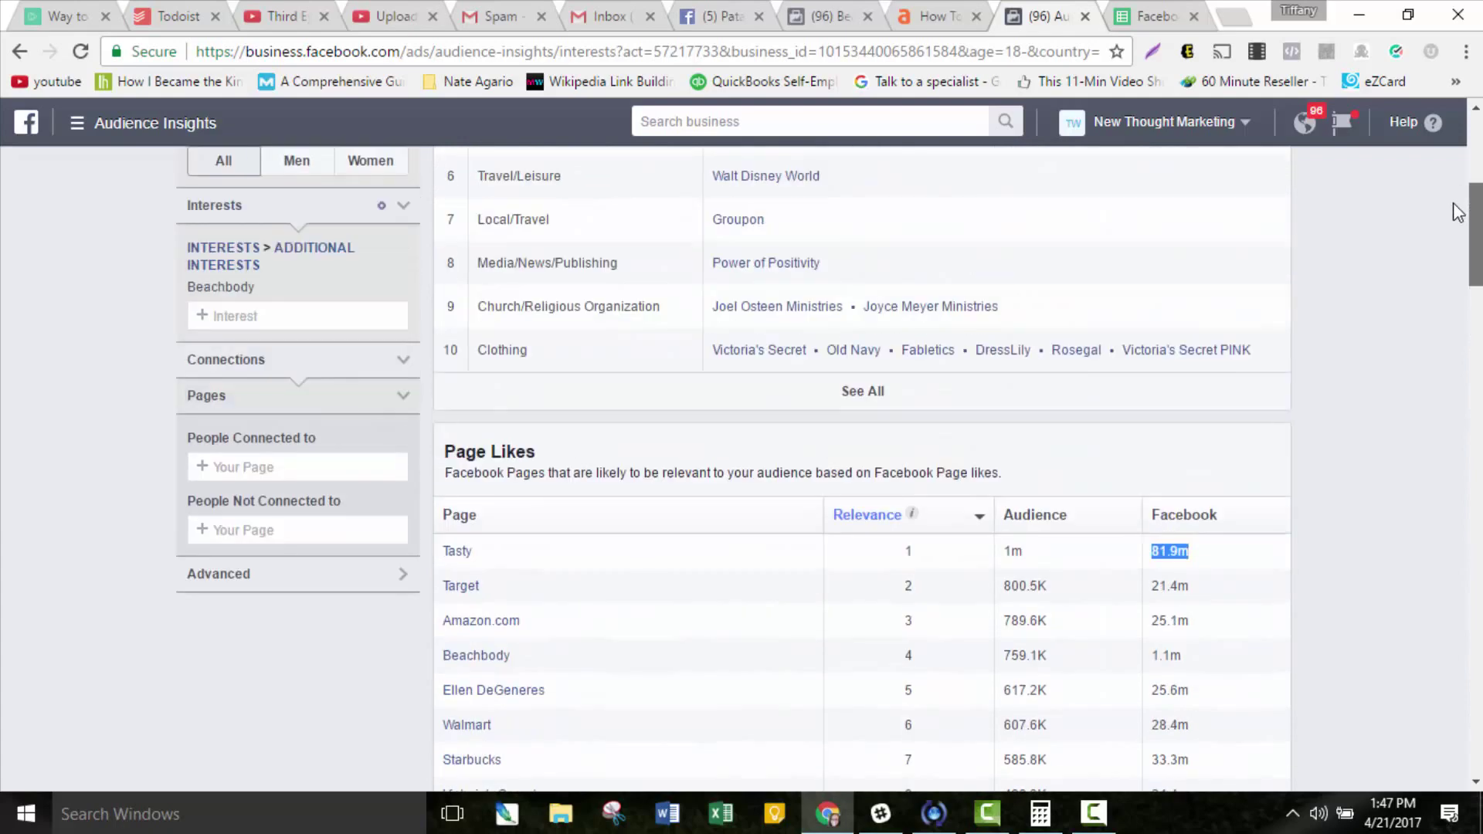
{"action": "left_click", "coordinate": [1162, 16]}
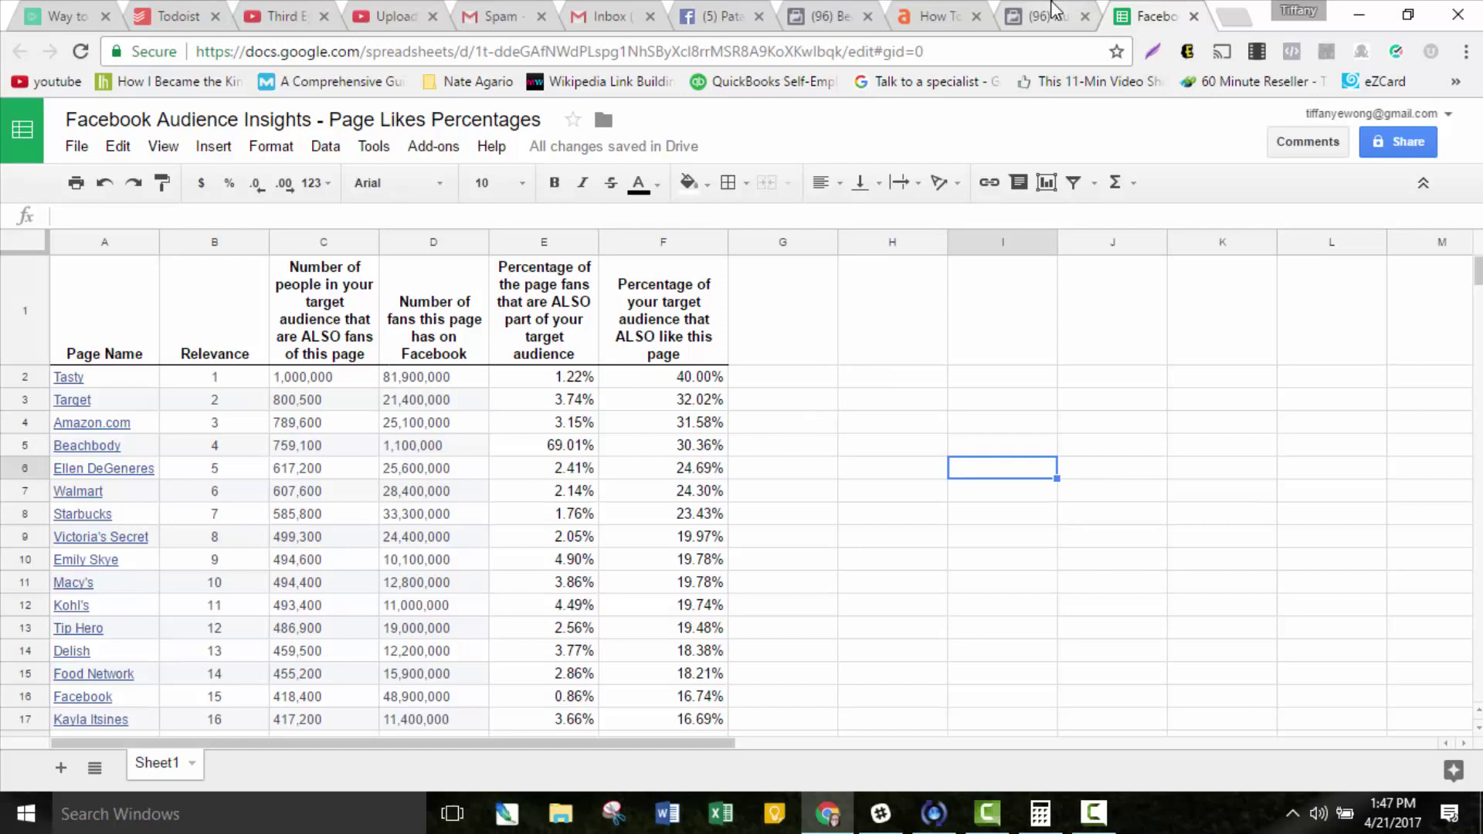
{"action": "left_click", "coordinate": [312, 384]}
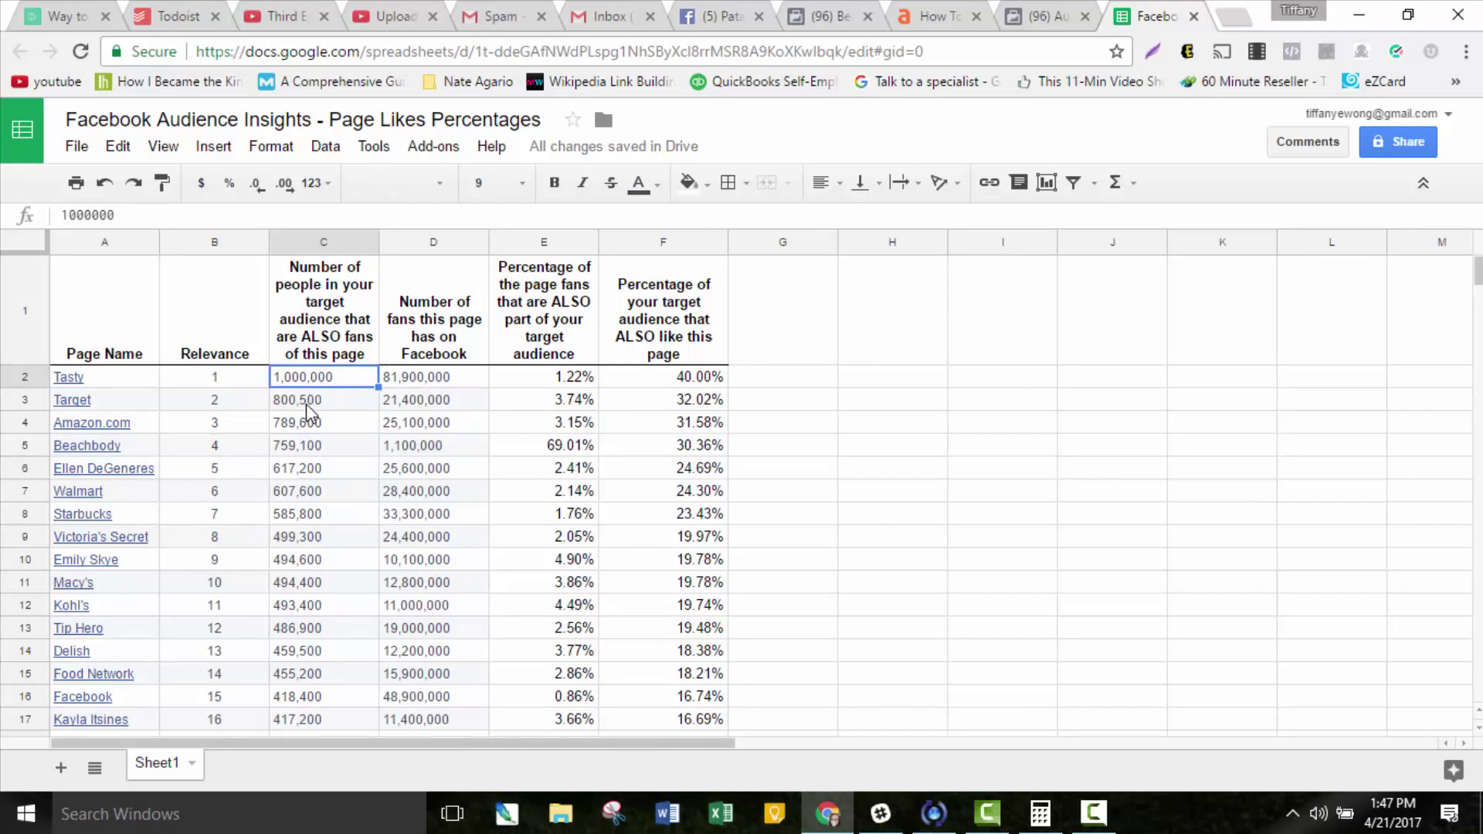
{"action": "left_click", "coordinate": [317, 412]}
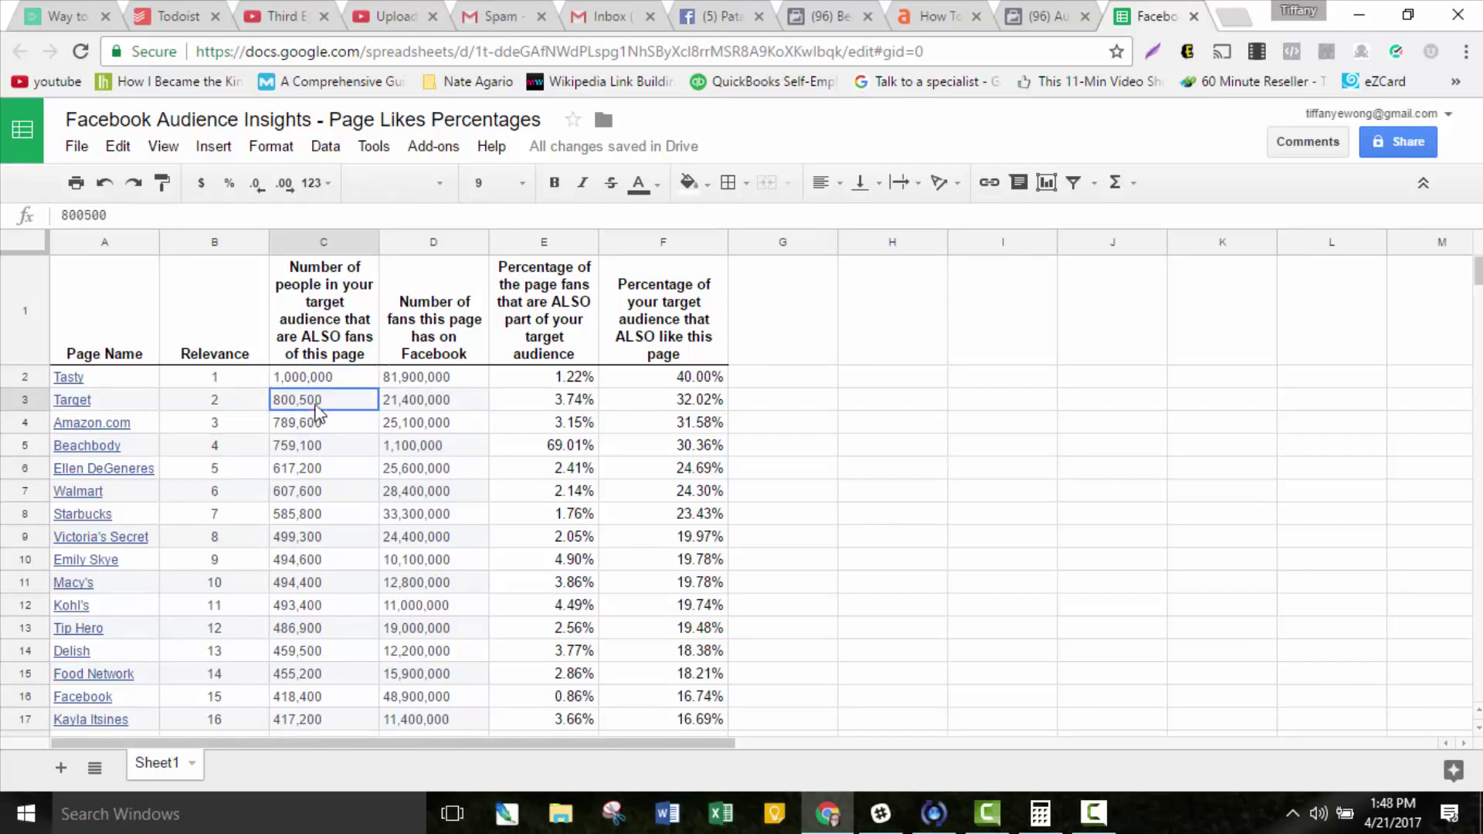
{"action": "left_click", "coordinate": [319, 422]}
{"action": "left_click", "coordinate": [320, 446]}
{"action": "left_click", "coordinate": [323, 470]}
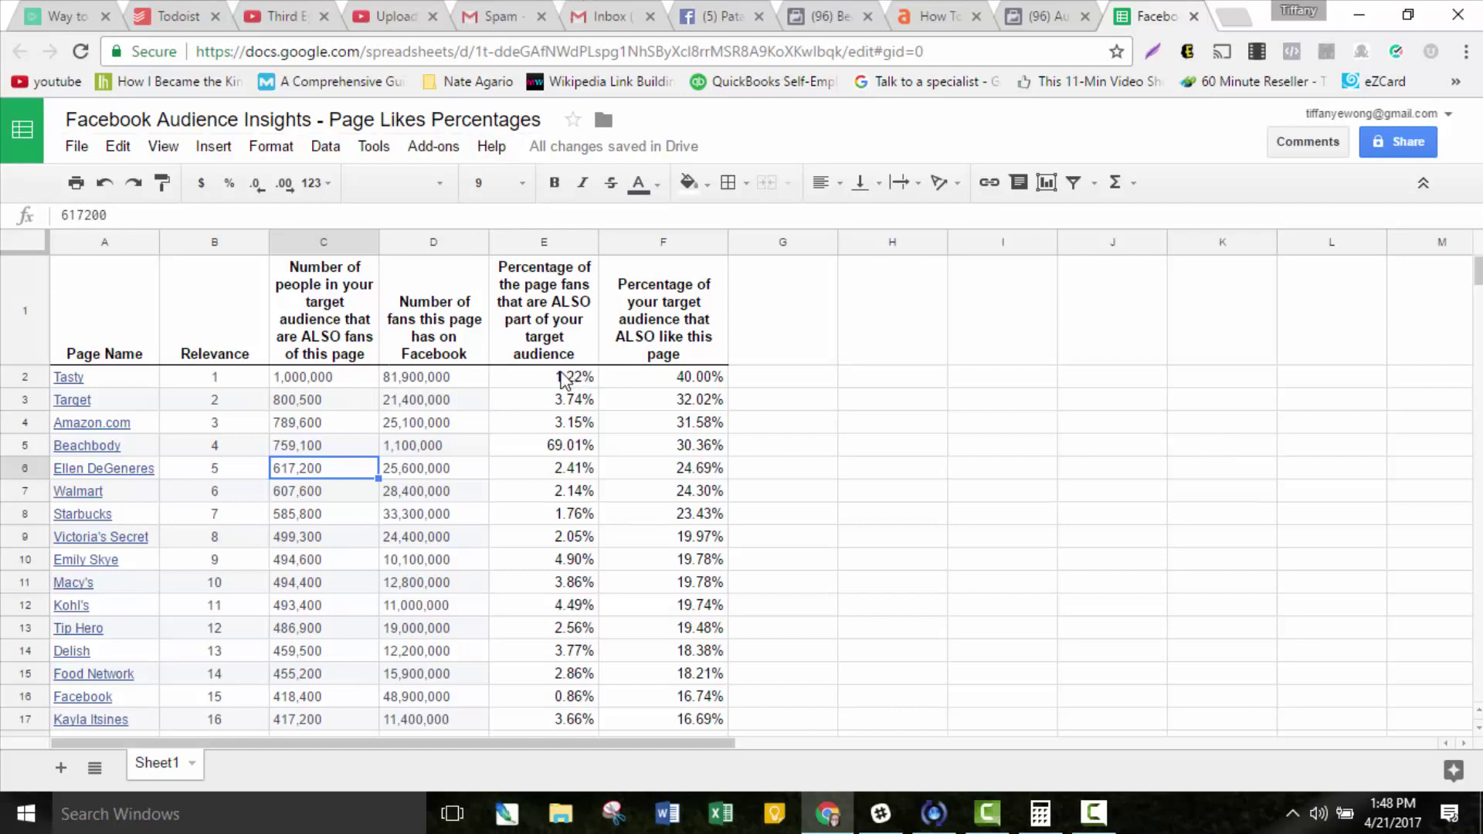
{"action": "left_click", "coordinate": [561, 378]}
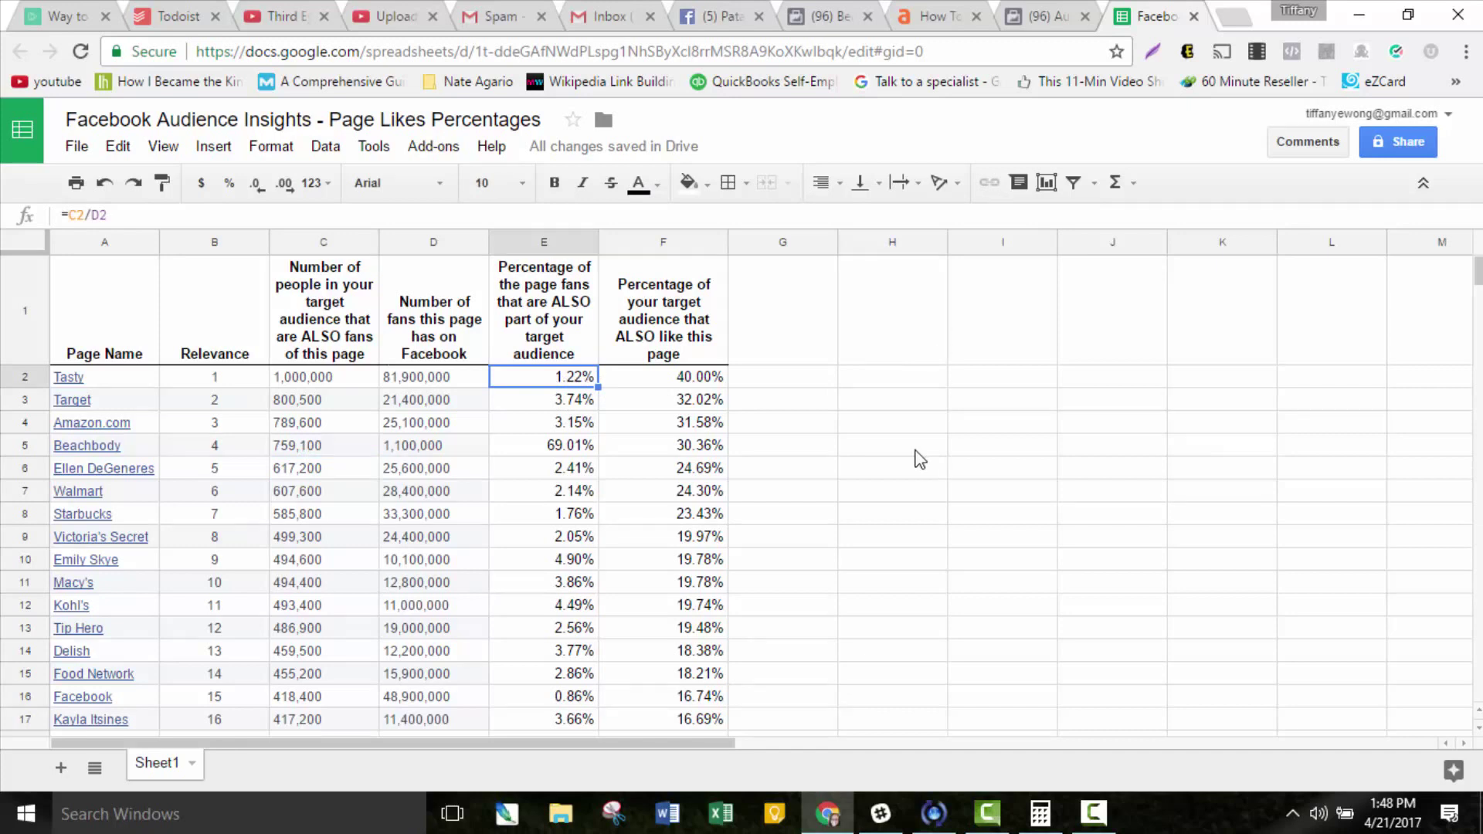
{"action": "left_click", "coordinate": [111, 357]}
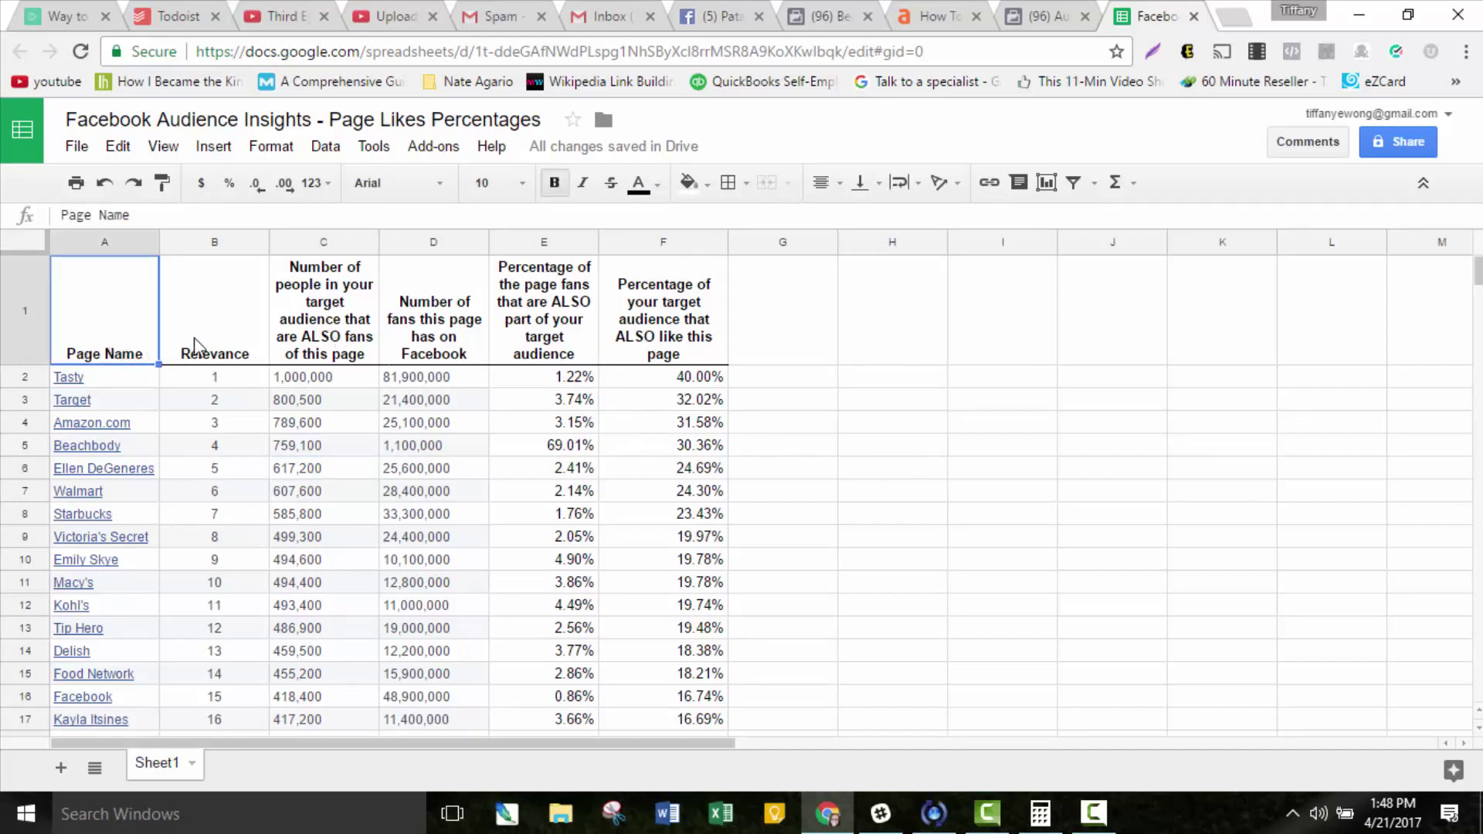
{"action": "left_click", "coordinate": [196, 346]}
{"action": "left_click", "coordinate": [323, 346]}
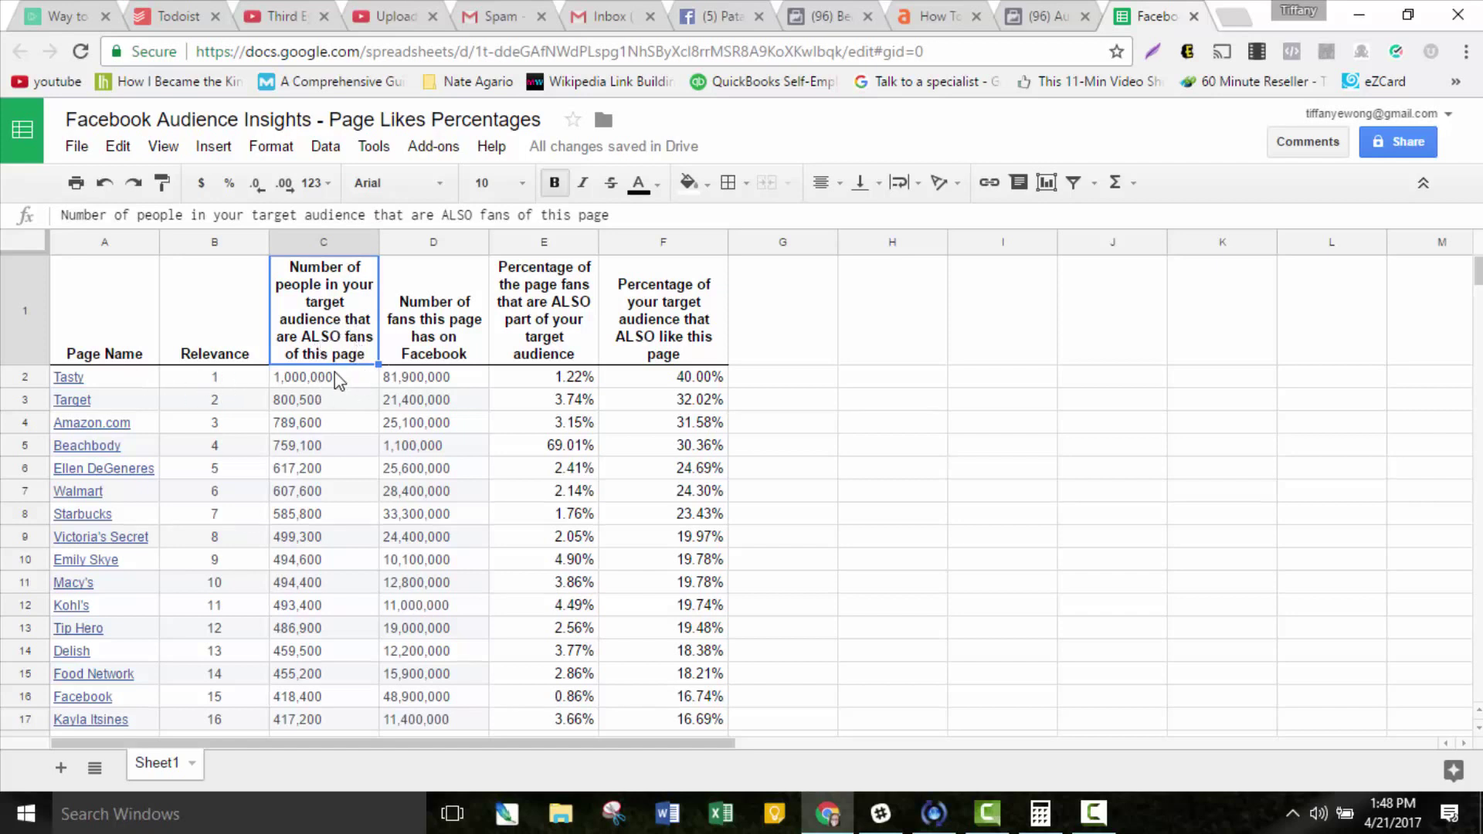
Enter the note '2.5-3m' in cell G1 beside the headers.
{"action": "left_click", "coordinate": [788, 303]}
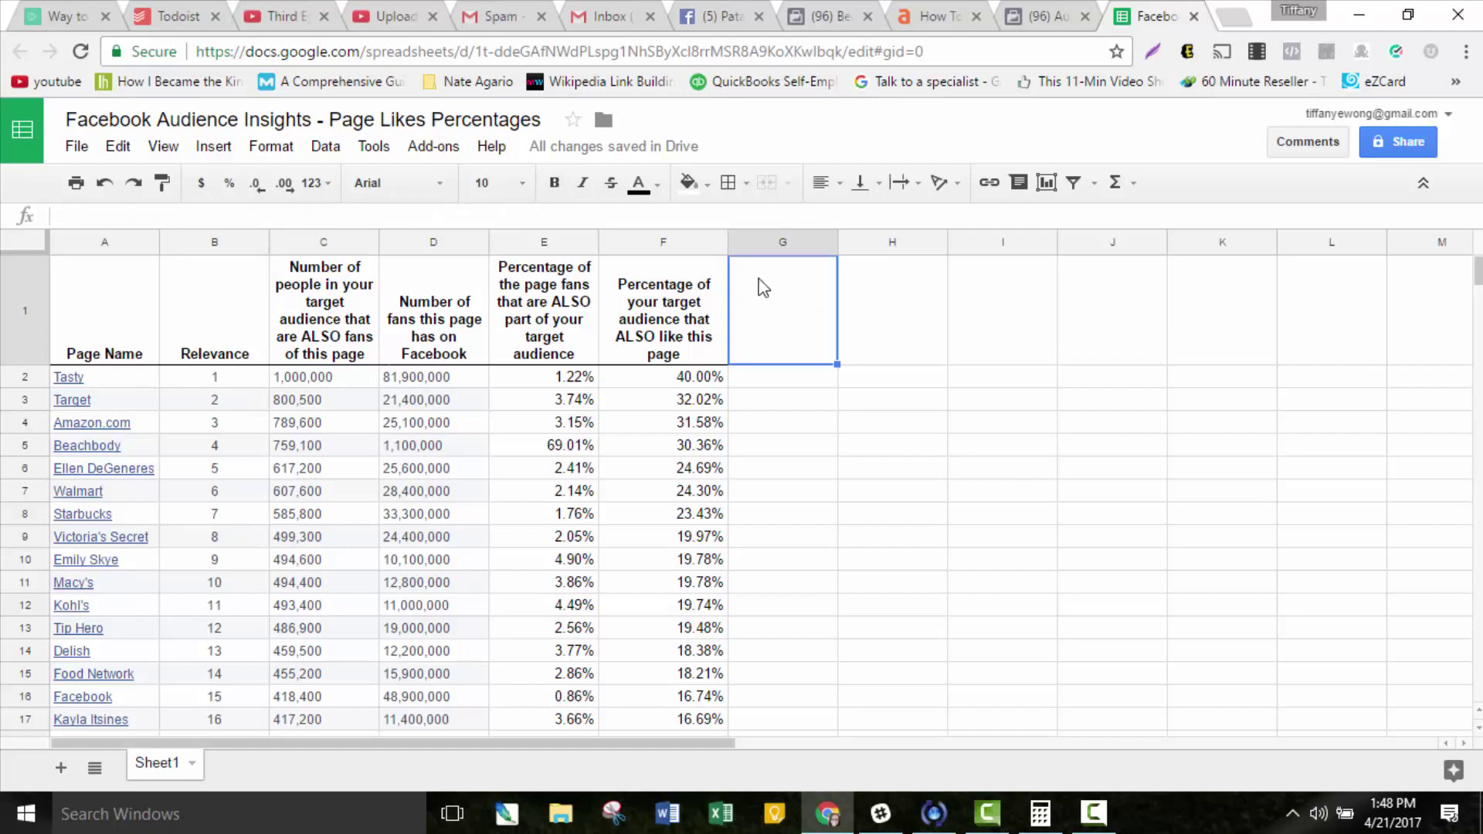
{"action": "type", "text": "2.5-3"}
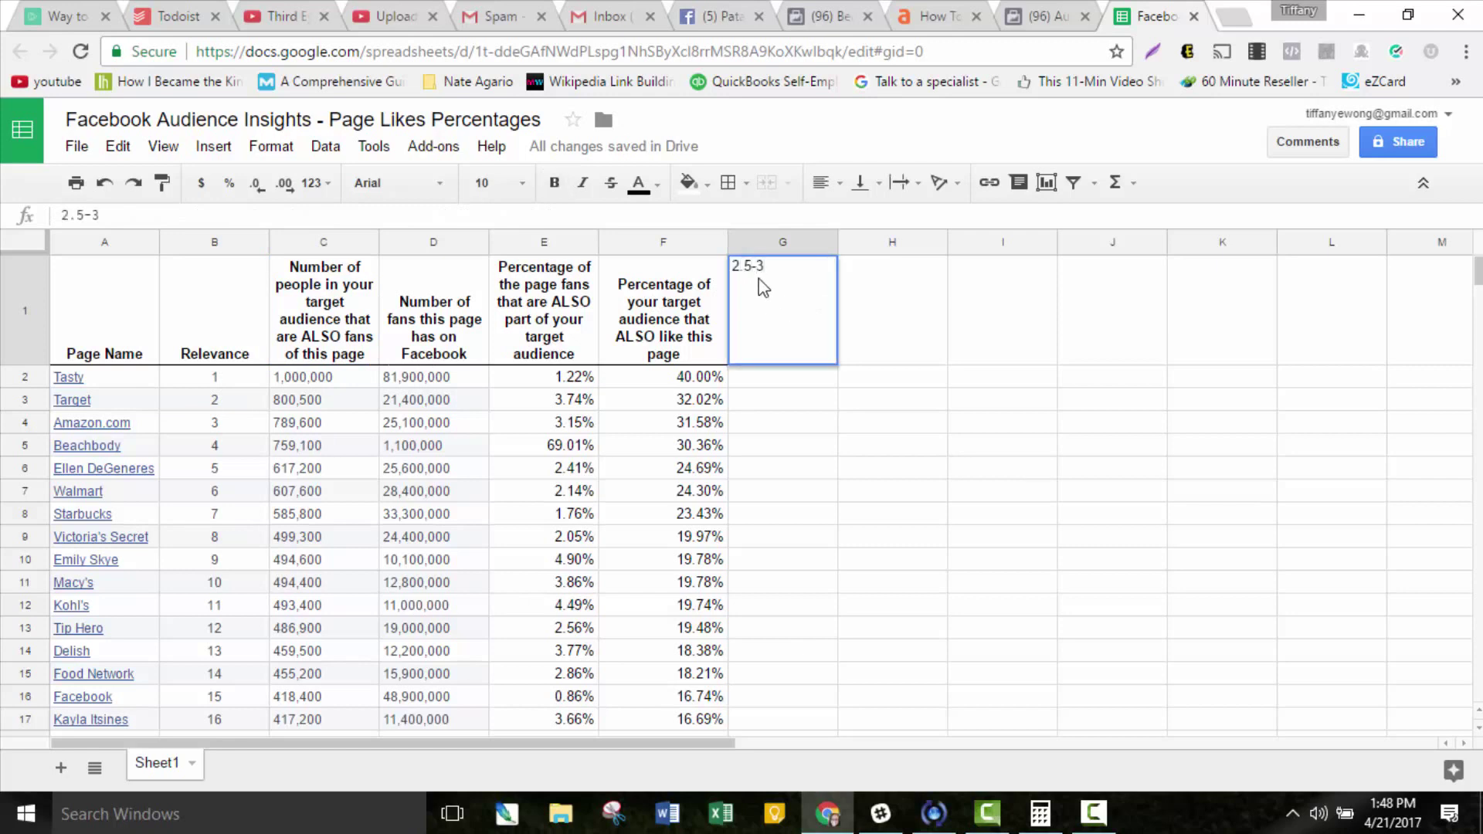
{"action": "type", "text": "m"}
{"action": "key", "text": "Return"}
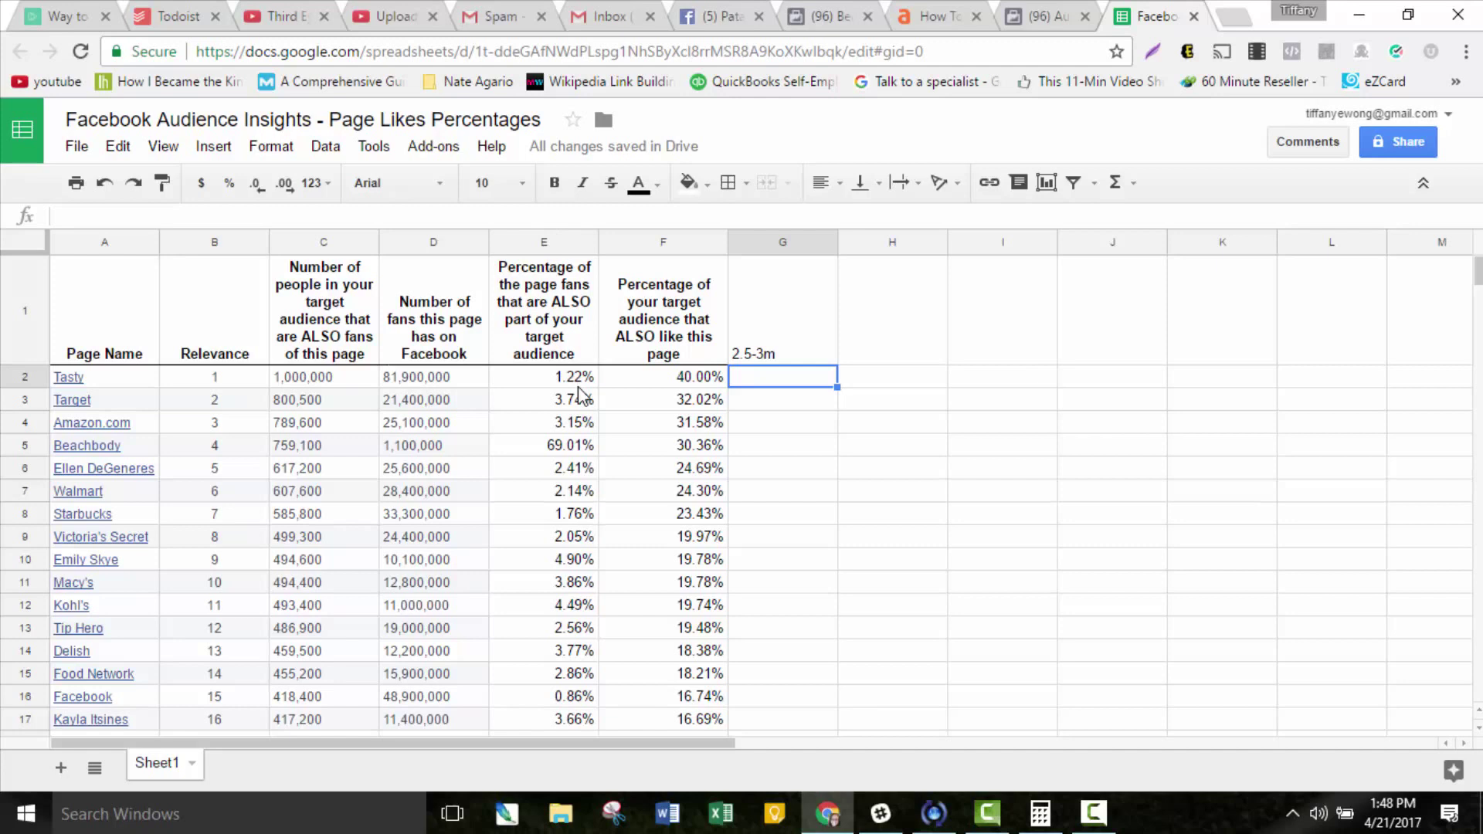
Review the target-audience and fan-overlap formulas in F2 and E2, and the G1 note.
{"action": "left_click", "coordinate": [668, 377]}
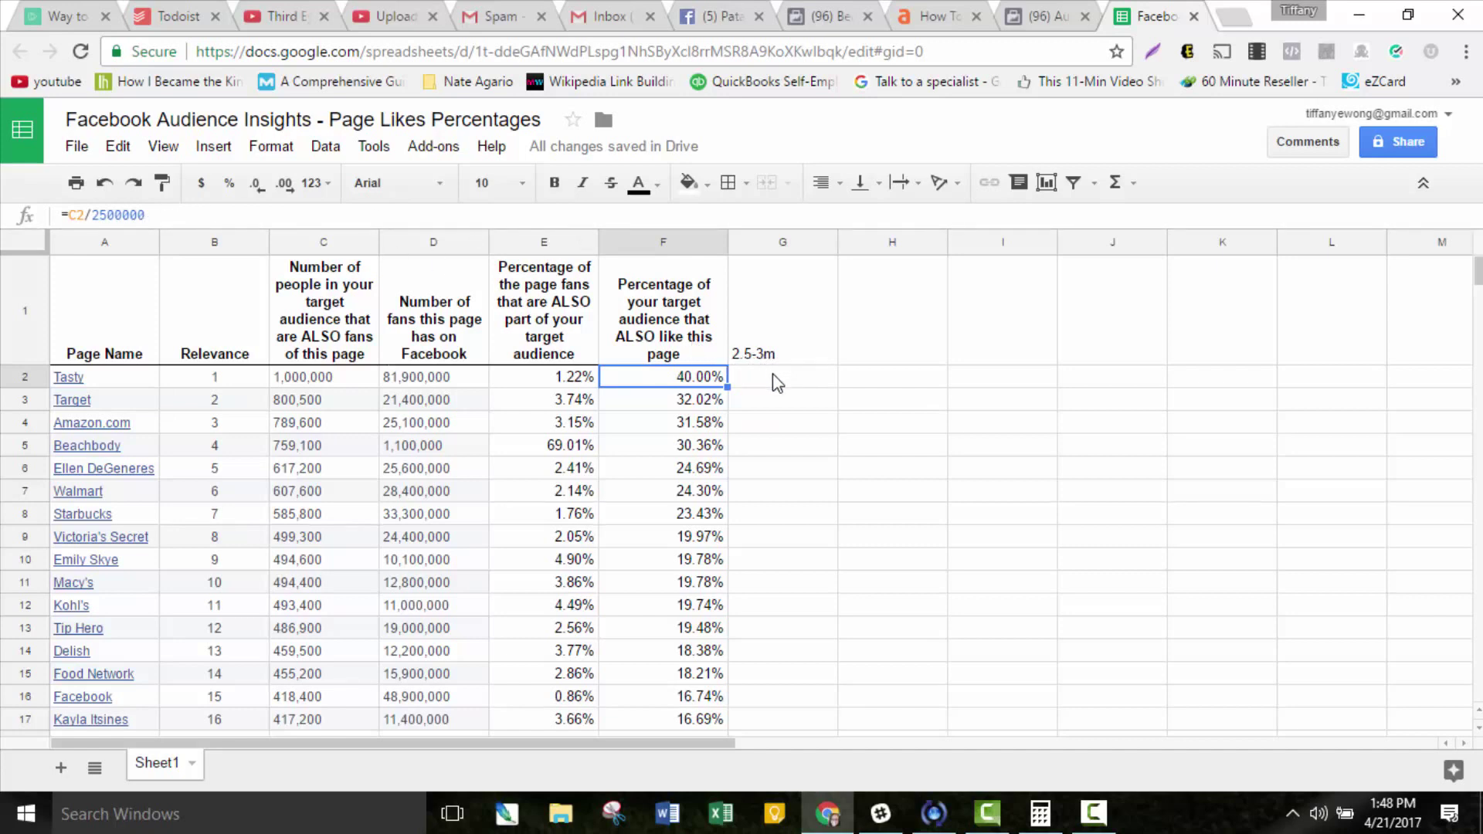
{"action": "left_click", "coordinate": [774, 378]}
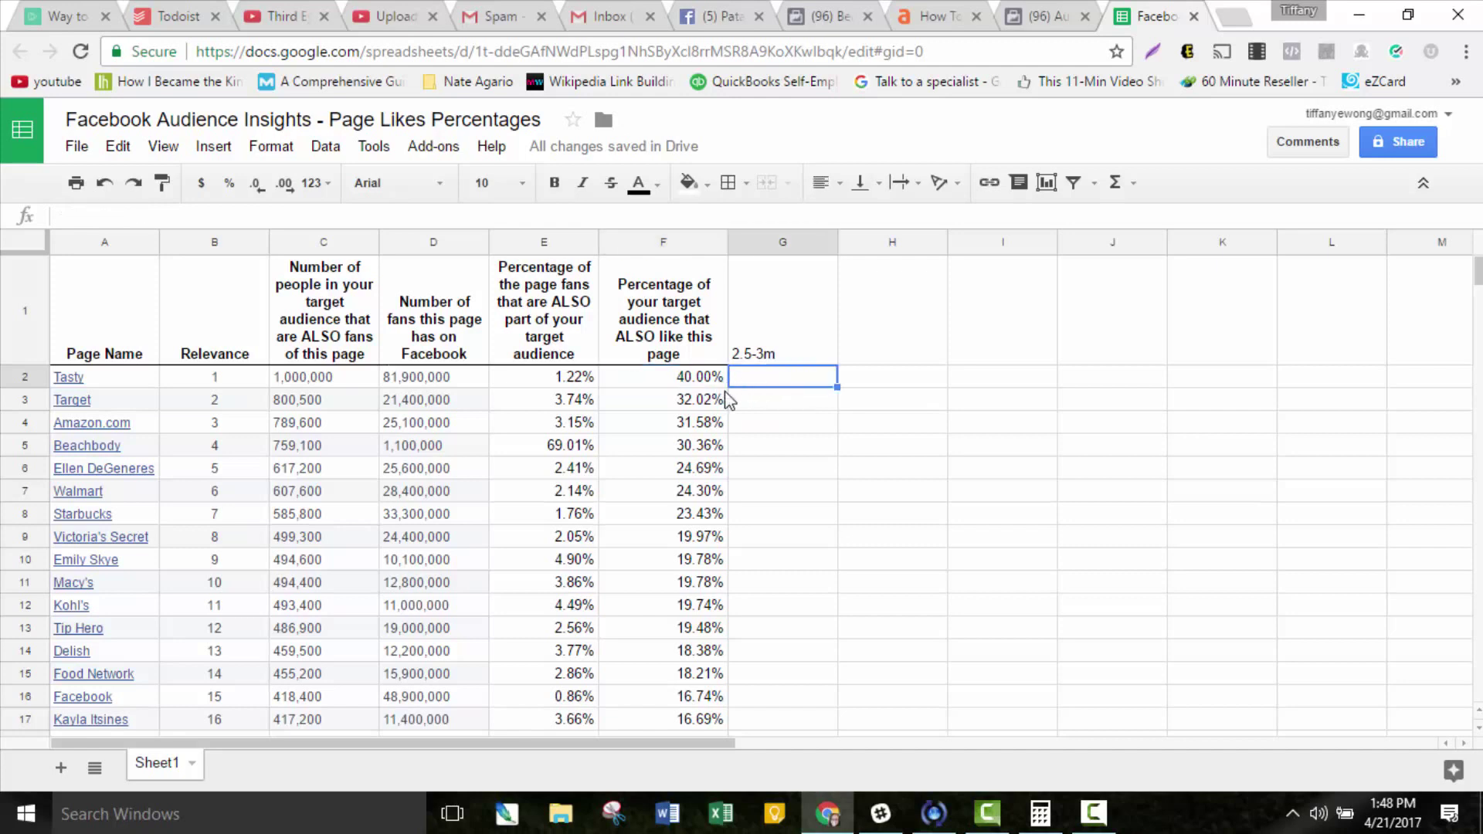
{"action": "left_click", "coordinate": [800, 354]}
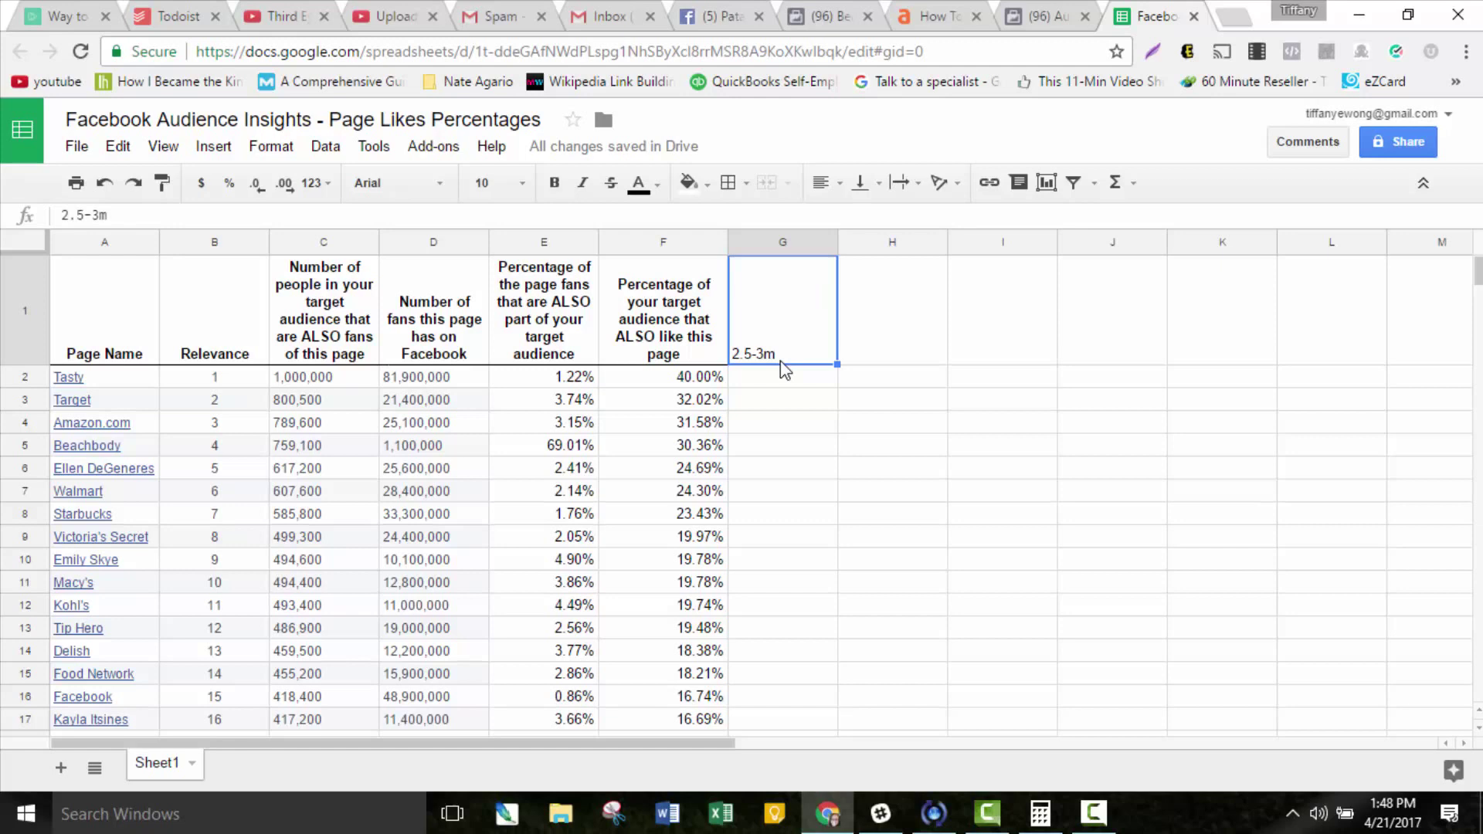
{"action": "left_click", "coordinate": [811, 387]}
{"action": "left_click", "coordinate": [592, 378]}
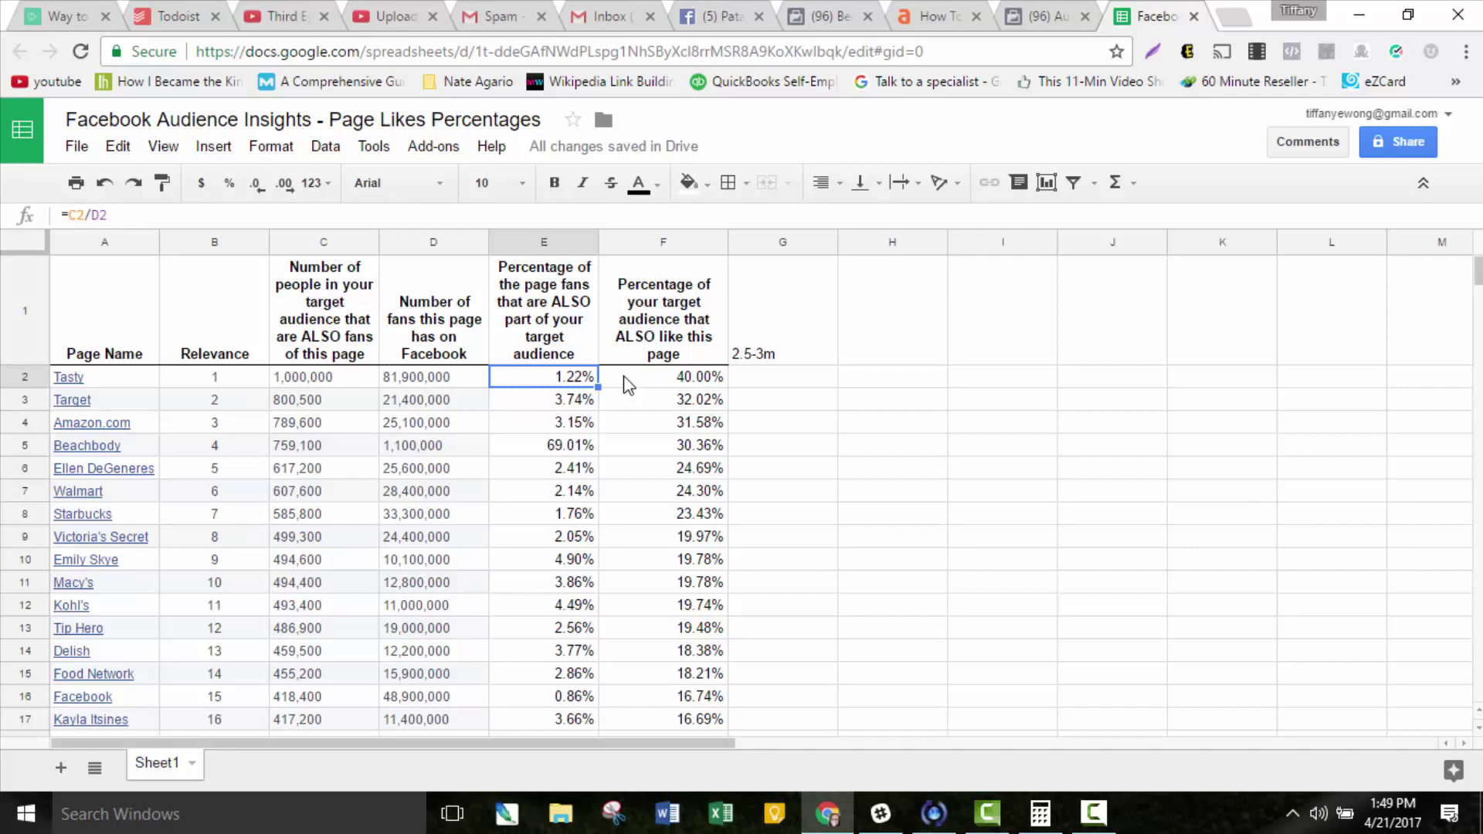
{"action": "scroll", "coordinate": [1056, 440], "scroll_direction": "down", "scroll_amount": 1}
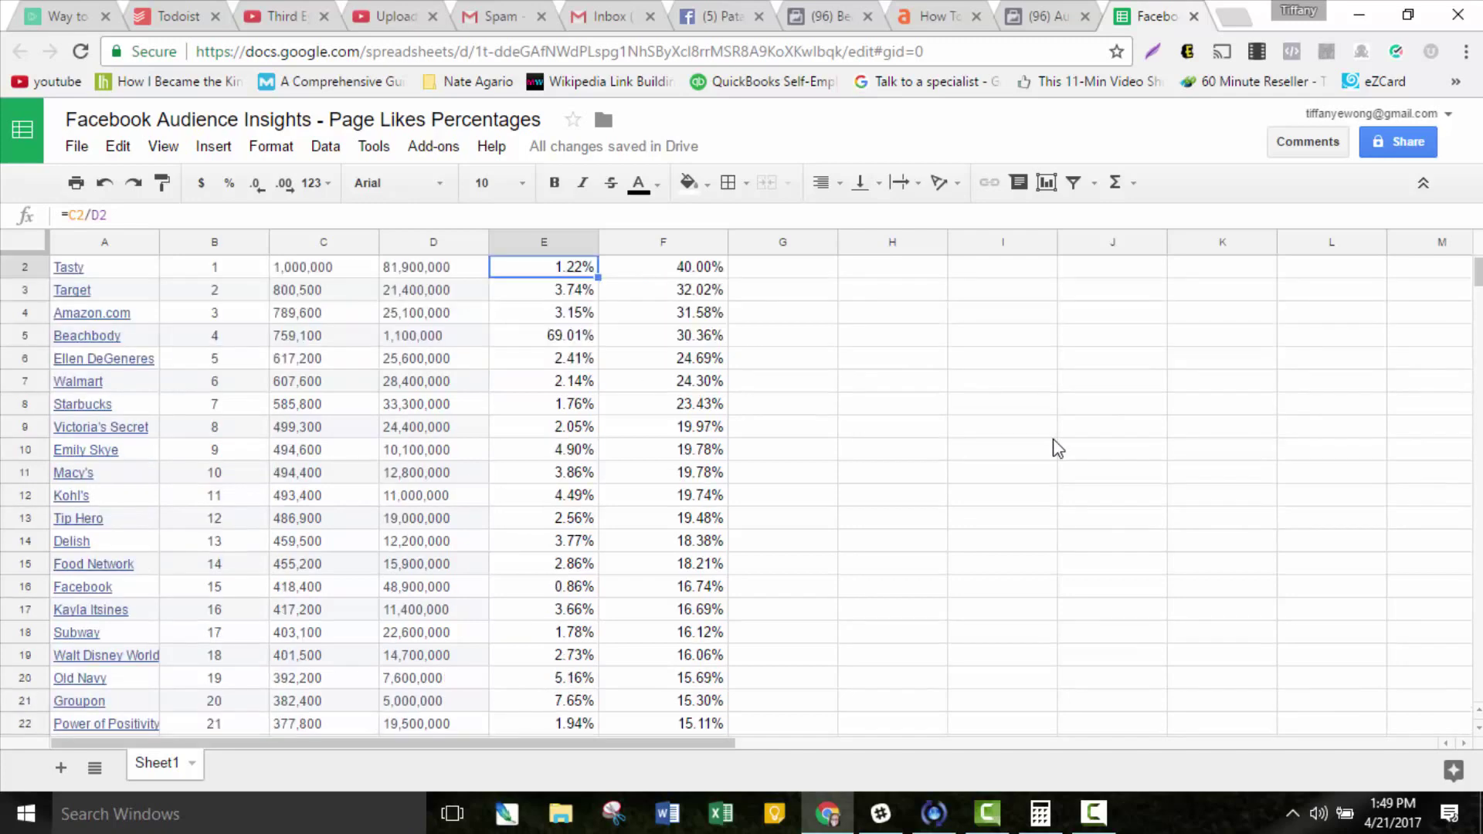
{"action": "scroll", "coordinate": [1056, 448], "scroll_direction": "up", "scroll_amount": 1}
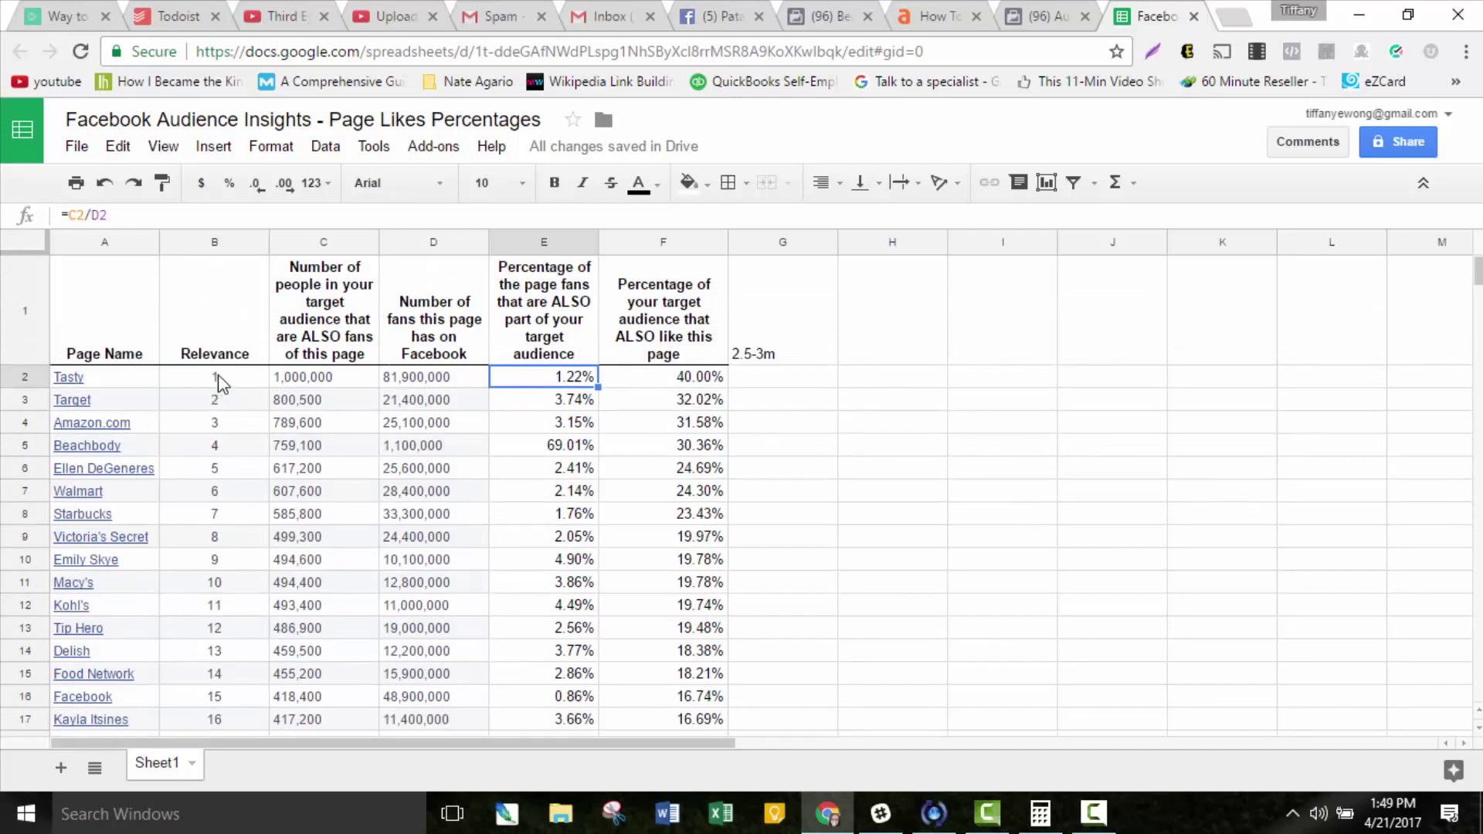
{"action": "left_click", "coordinate": [684, 382]}
{"action": "left_click", "coordinate": [317, 378]}
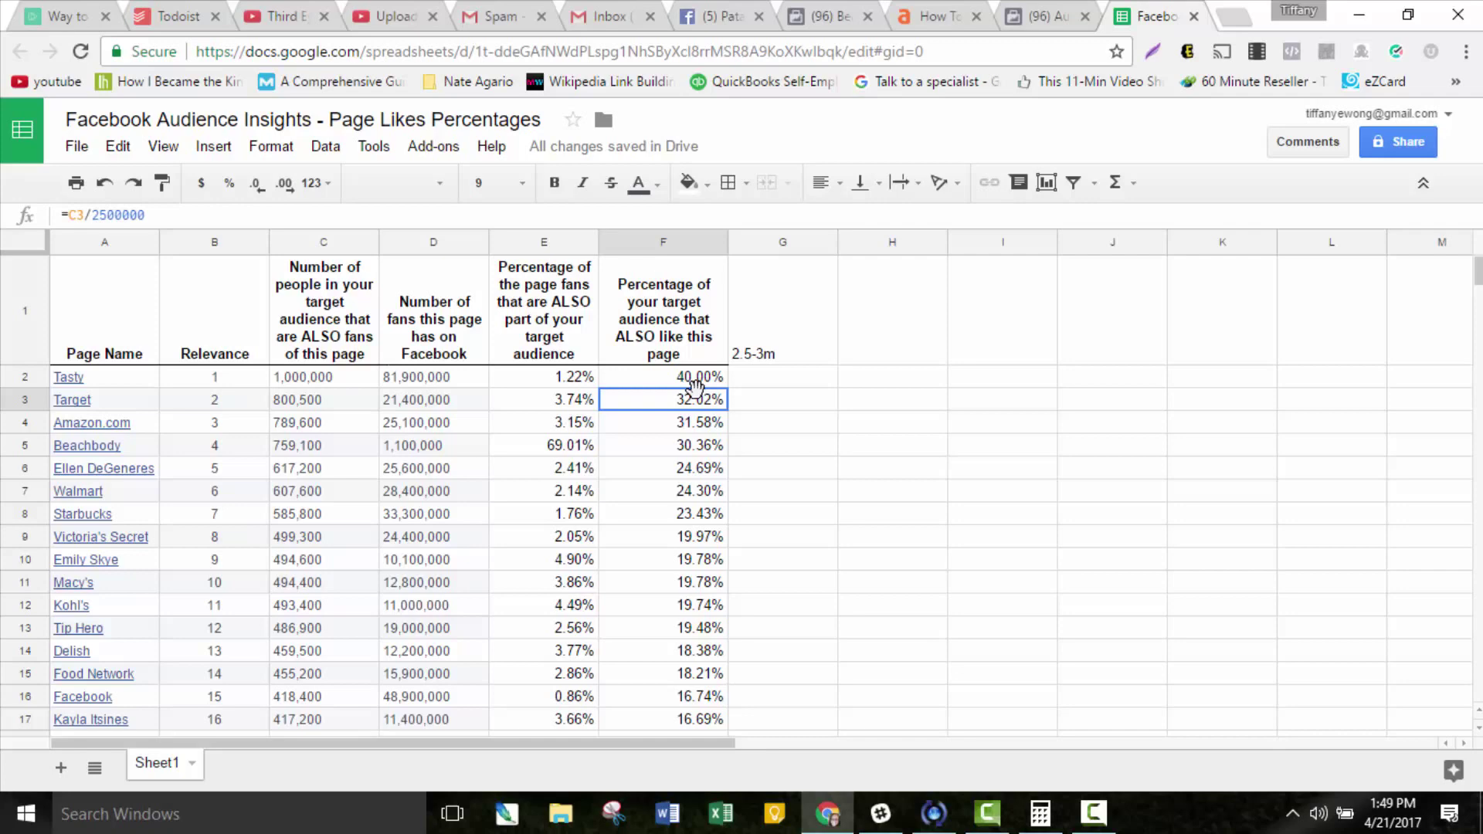
{"action": "scroll", "coordinate": [701, 424], "scroll_direction": "down", "scroll_amount": 5}
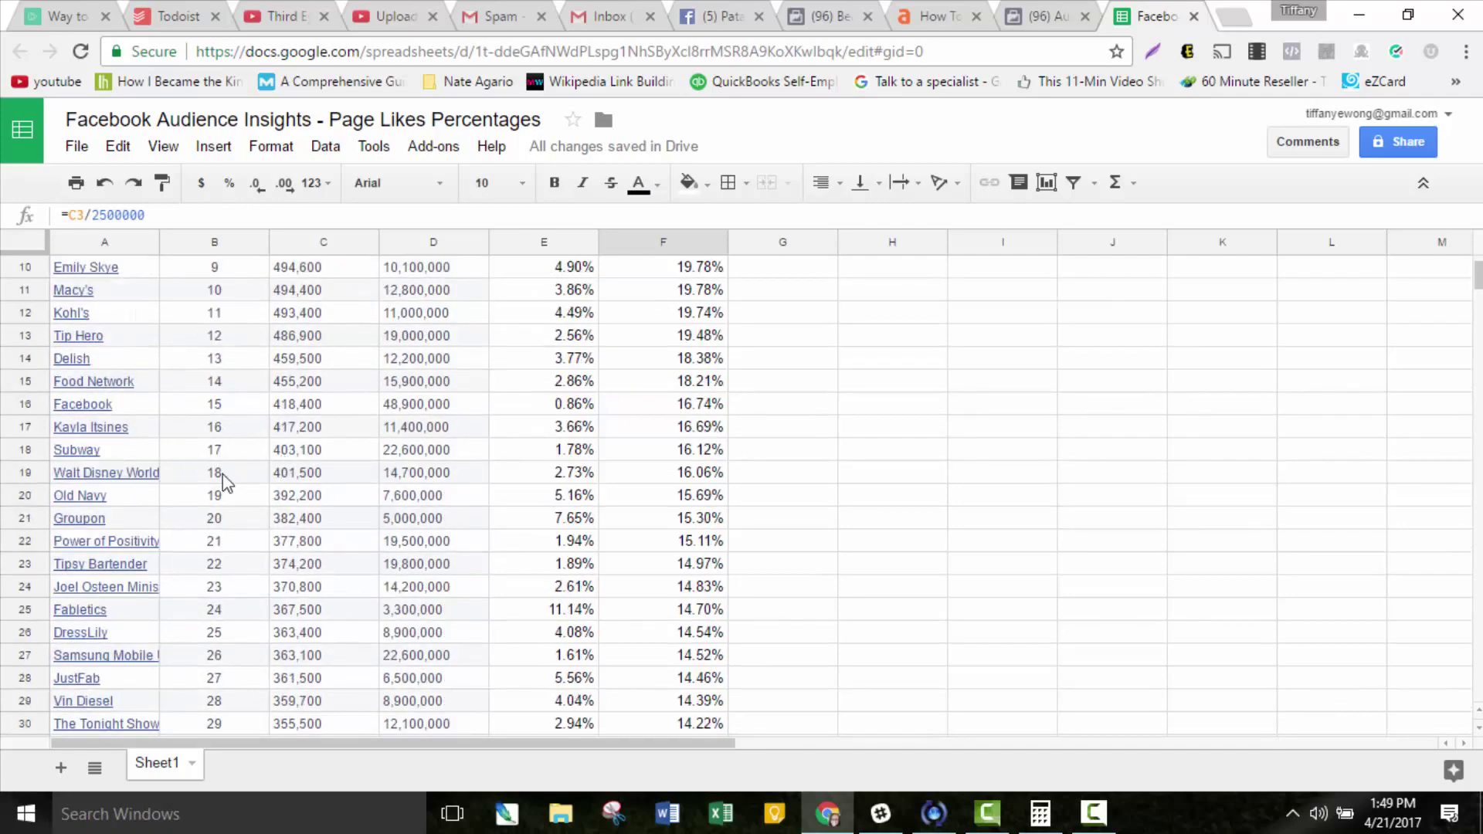
{"action": "scroll", "coordinate": [803, 497], "scroll_direction": "down", "scroll_amount": 3}
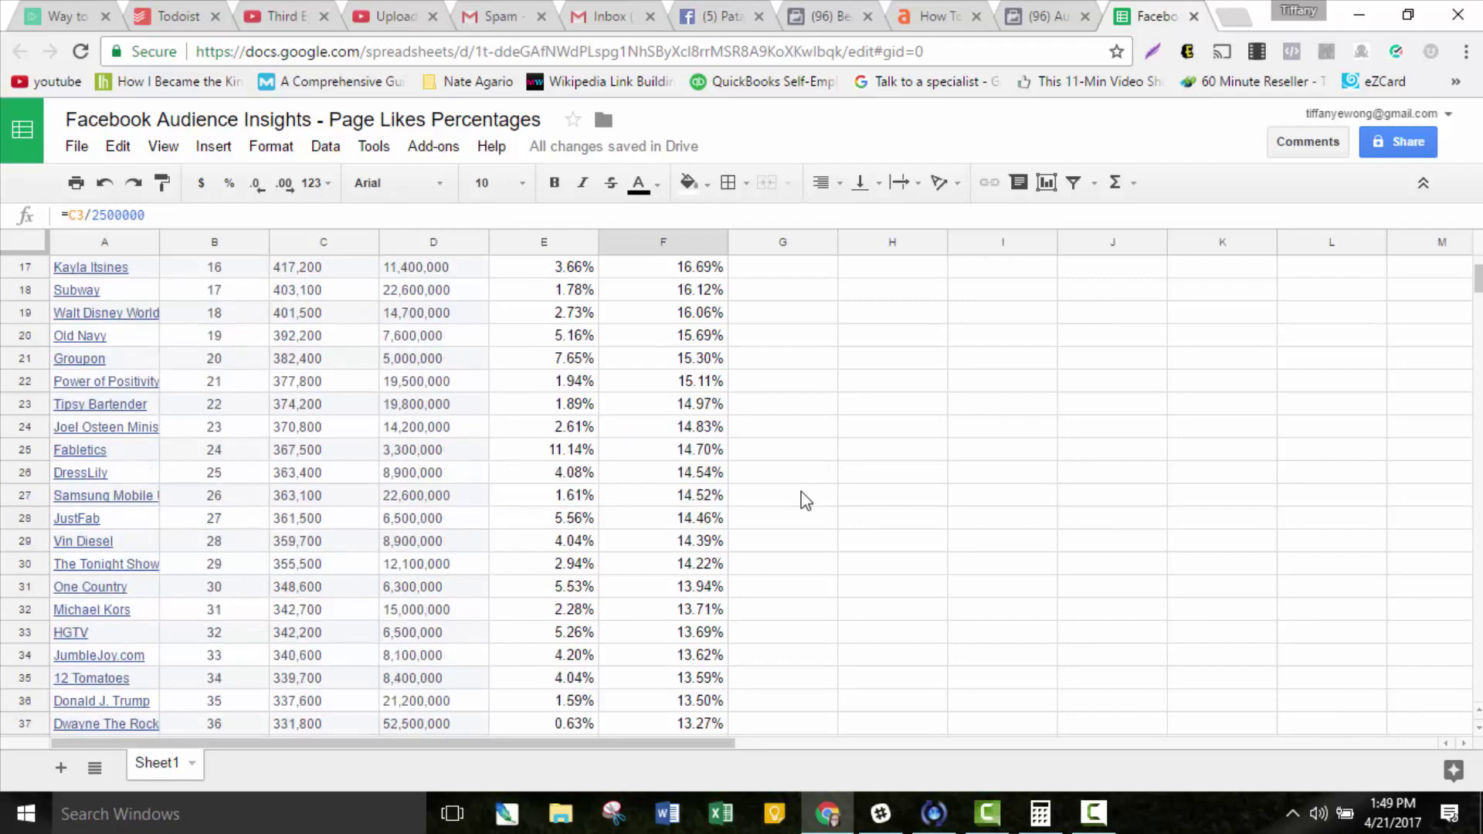
{"action": "scroll", "coordinate": [540, 540], "scroll_direction": "down", "scroll_amount": 4}
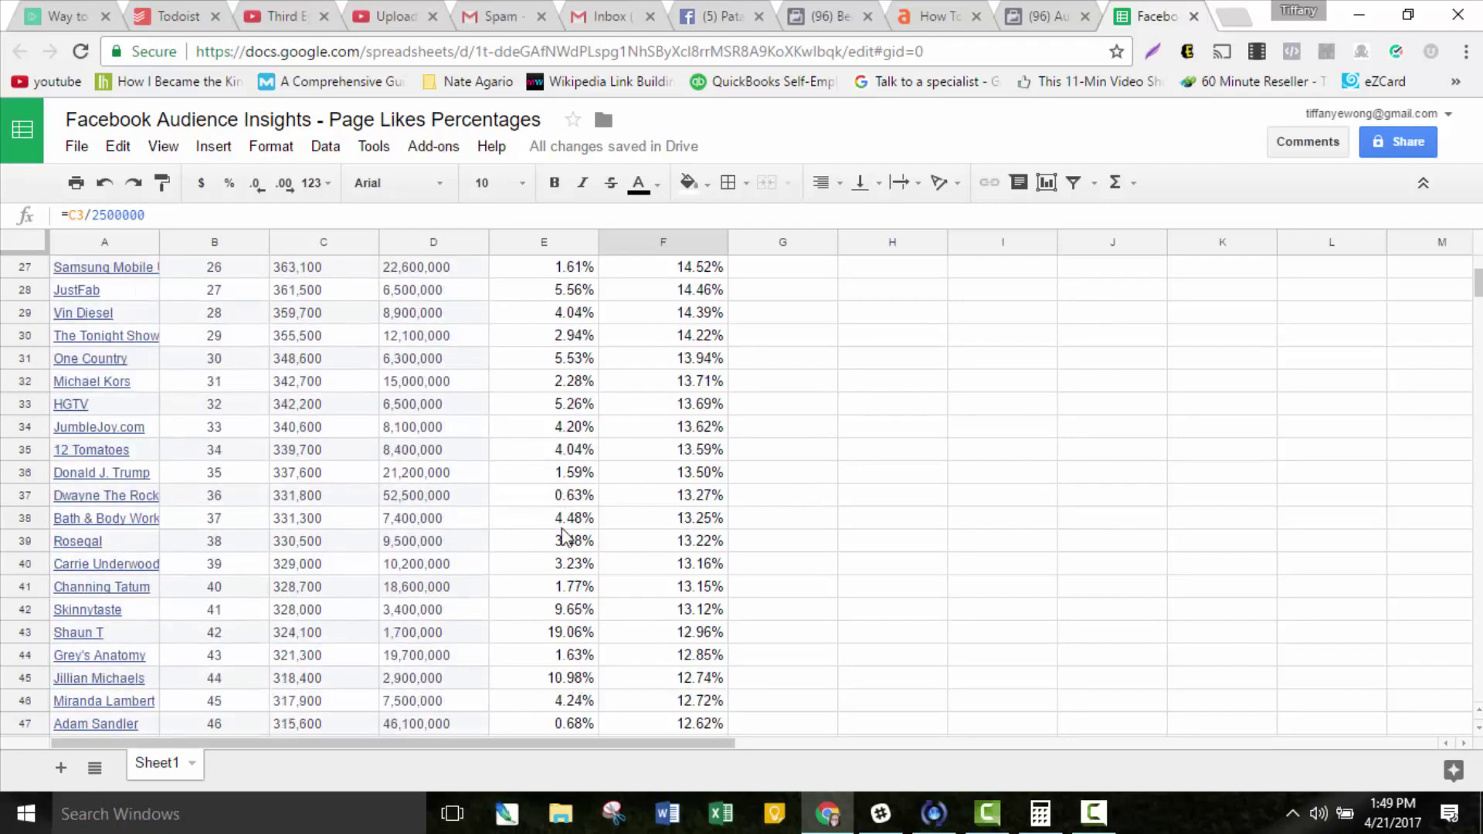
{"action": "scroll", "coordinate": [560, 664], "scroll_direction": "down", "scroll_amount": 2}
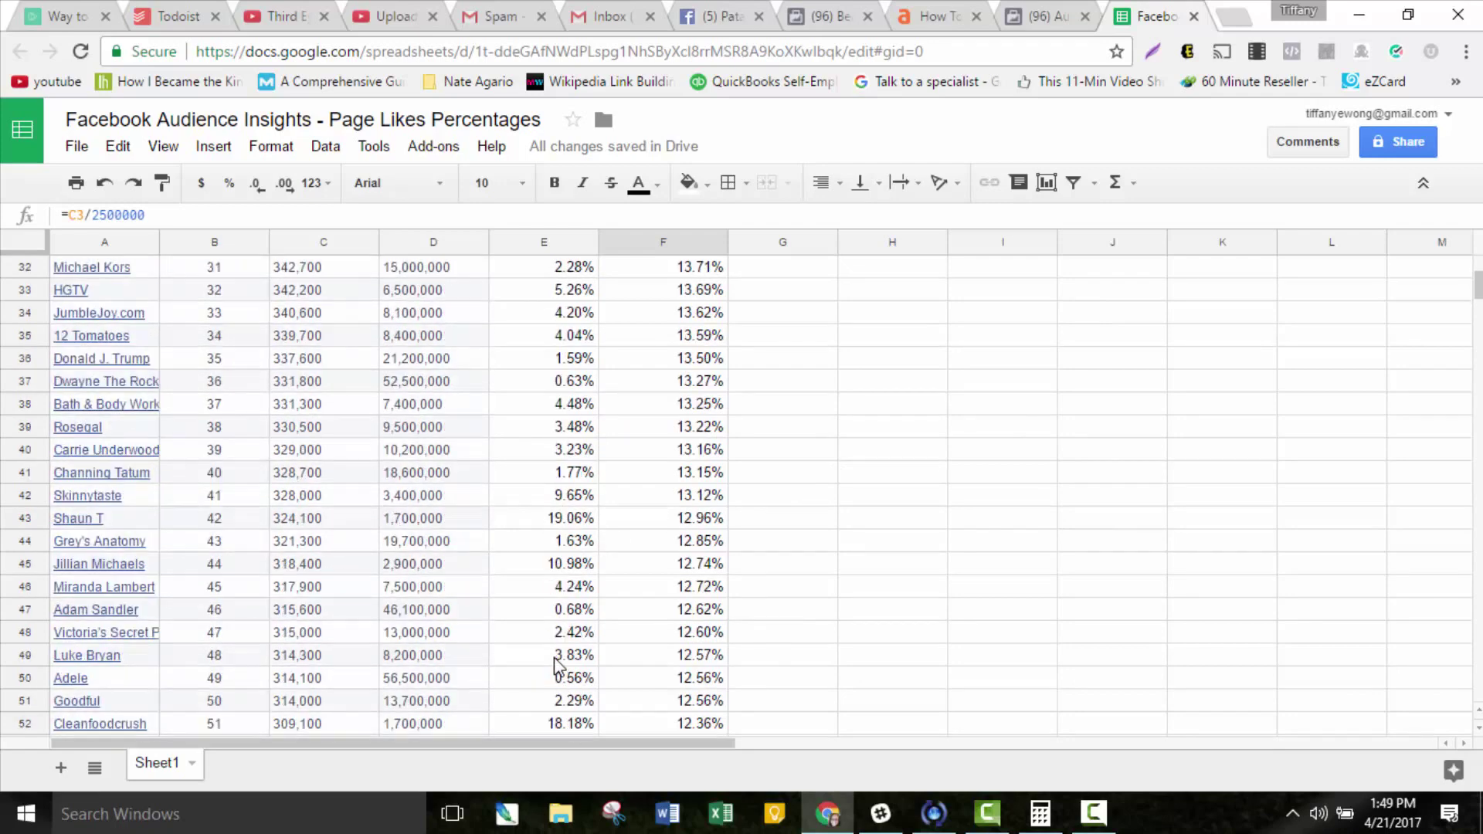
{"action": "scroll", "coordinate": [558, 664], "scroll_direction": "down", "scroll_amount": 2}
{"action": "scroll", "coordinate": [915, 571], "scroll_direction": "up", "scroll_amount": 12}
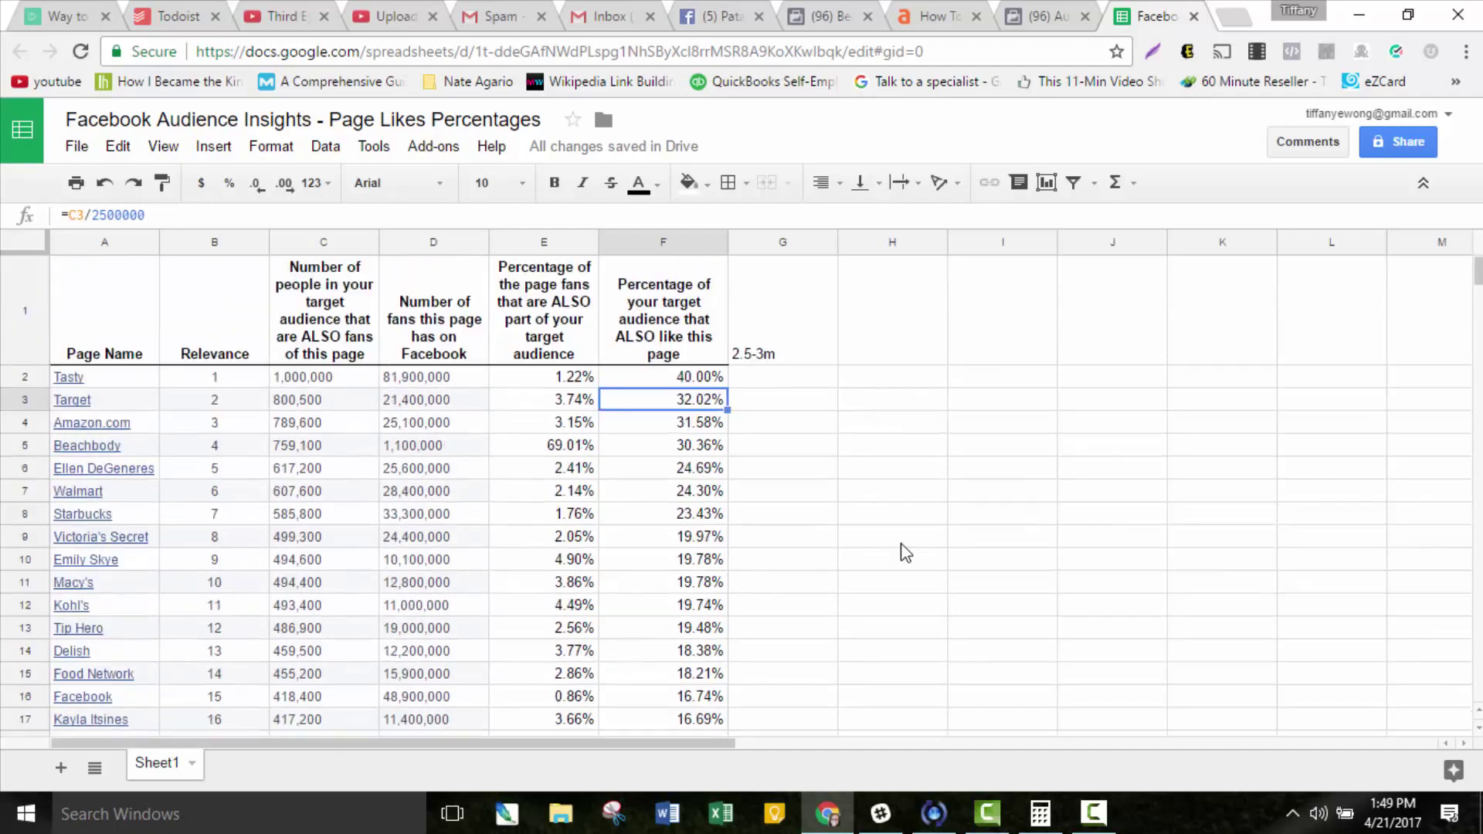
{"action": "left_click", "coordinate": [580, 326]}
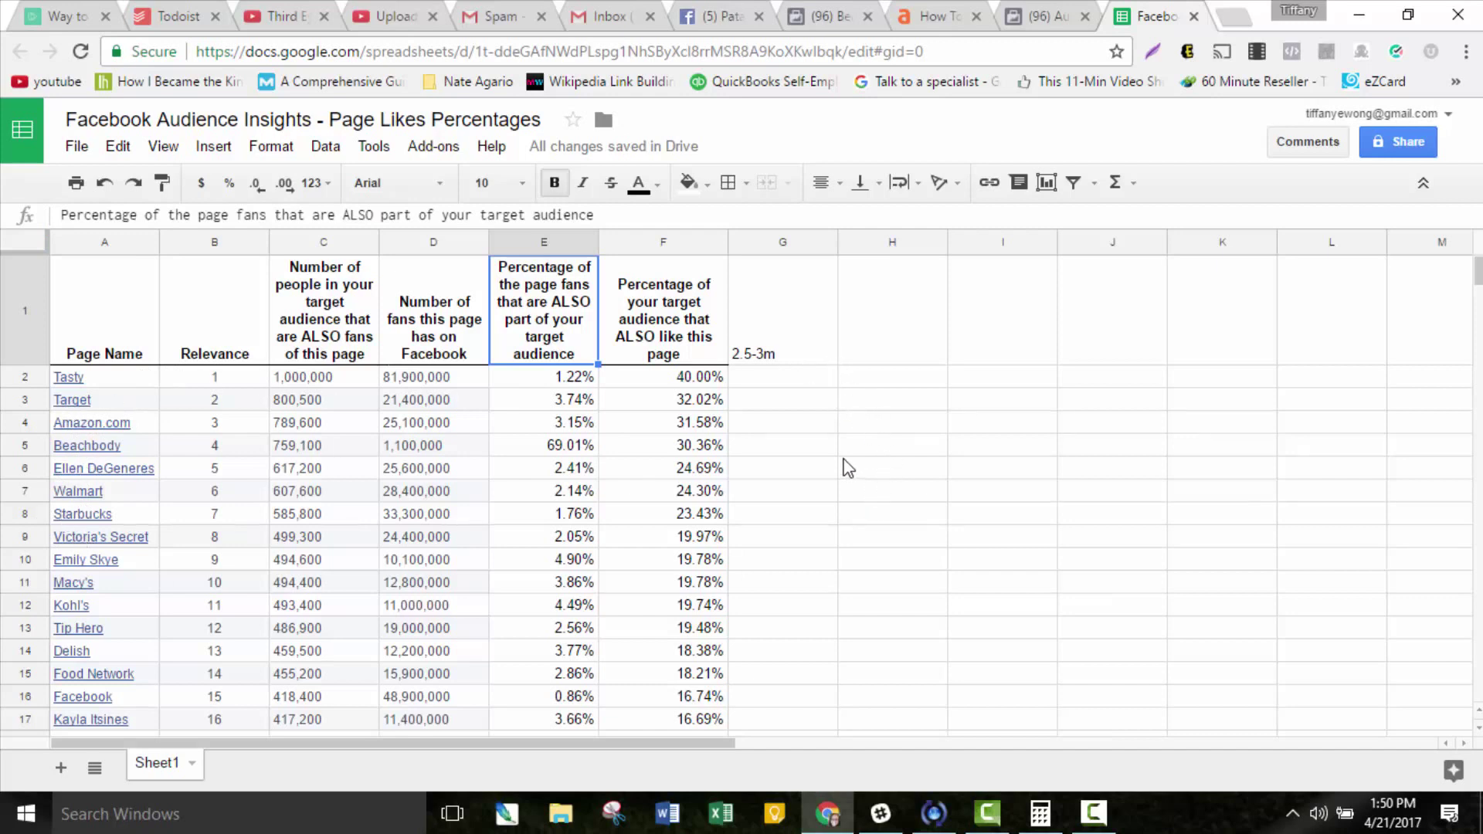
{"action": "left_click", "coordinate": [854, 514]}
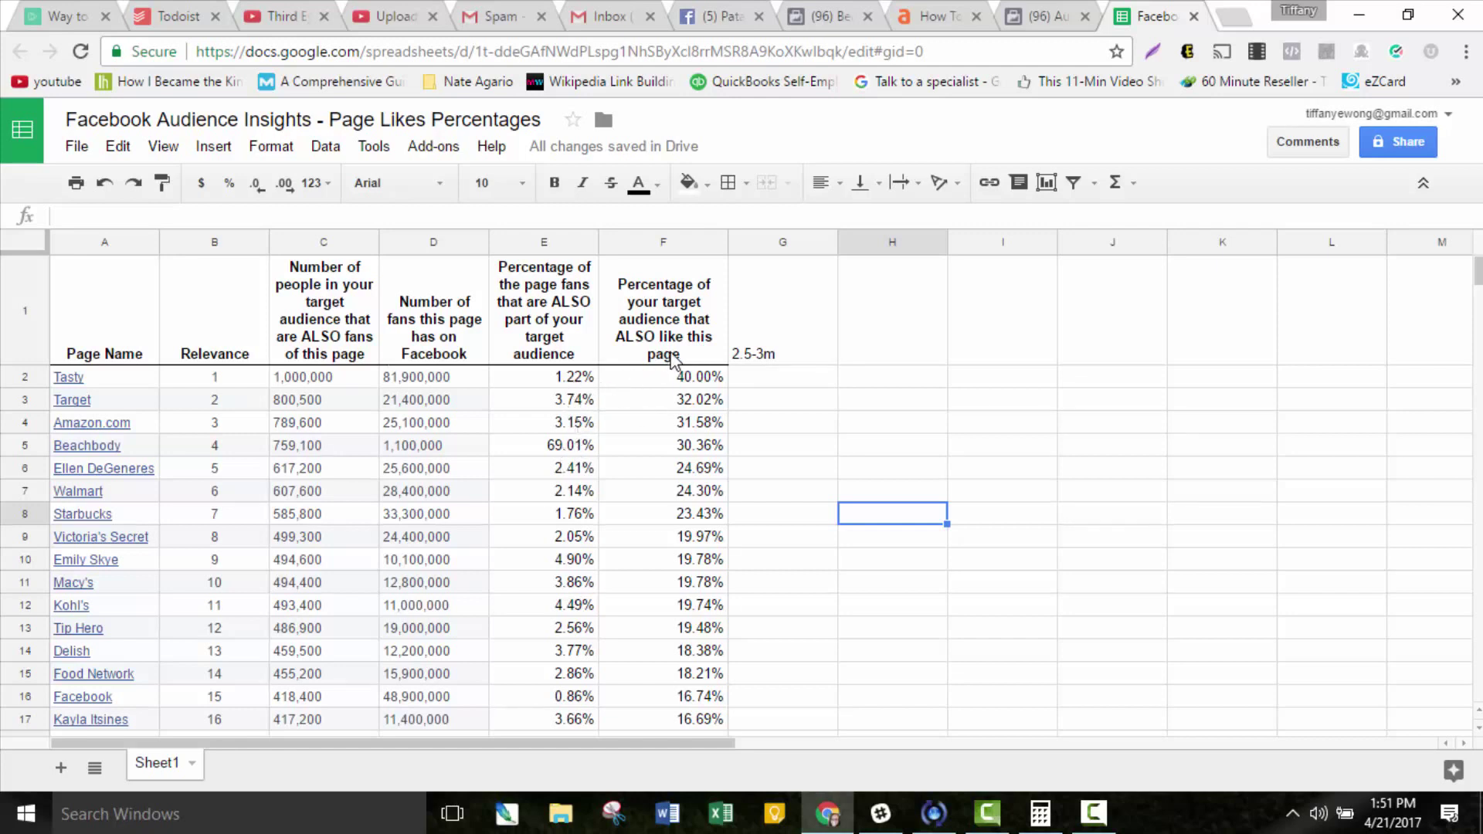
{"action": "left_click", "coordinate": [657, 265]}
{"action": "left_click", "coordinate": [664, 245]}
{"action": "left_click_drag", "start_coordinate": [664, 246], "coordinate": [105, 242]}
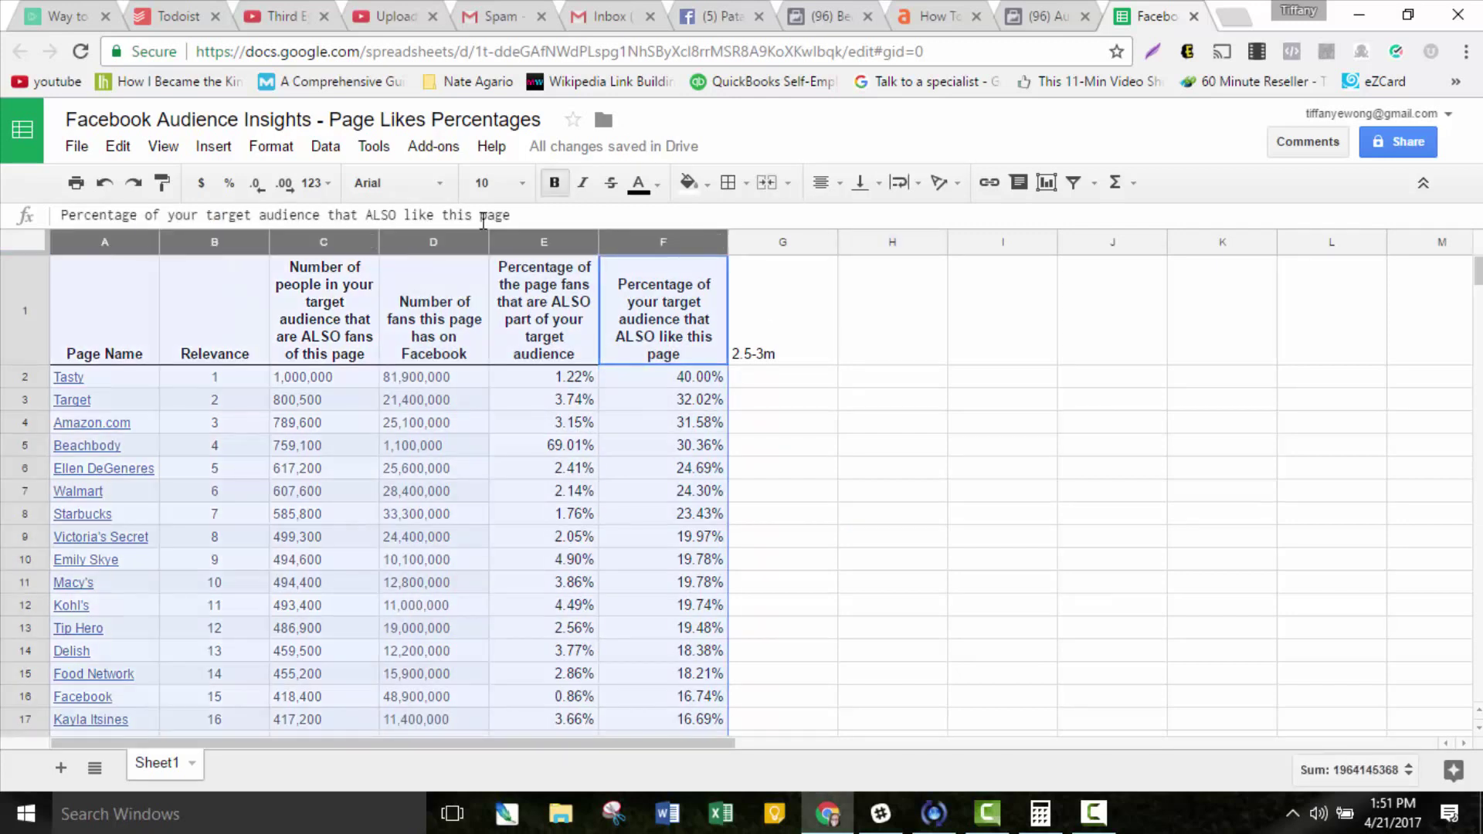
{"action": "left_click", "coordinate": [1093, 183]}
{"action": "left_click", "coordinate": [1132, 222]}
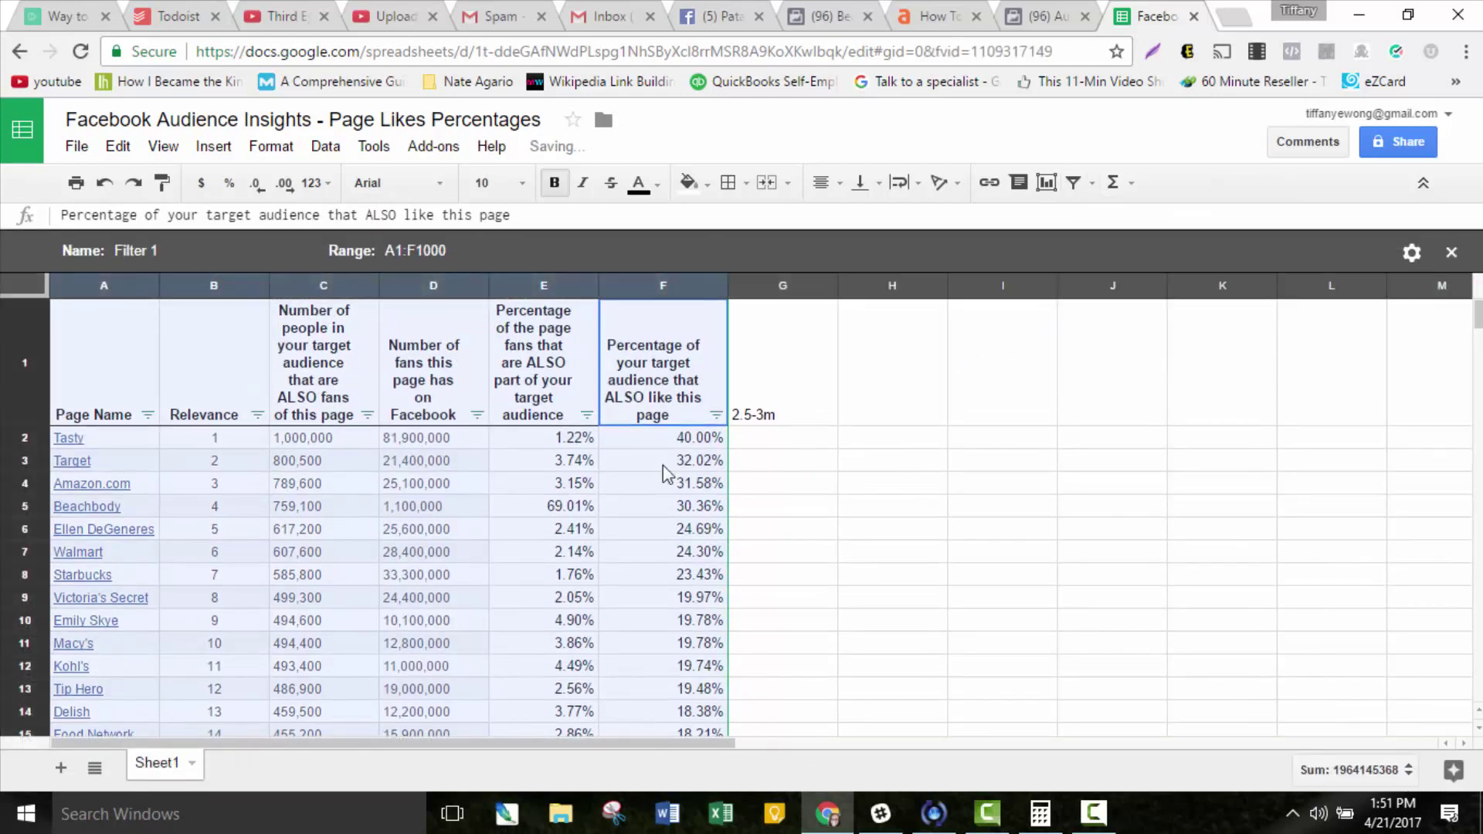
{"action": "left_click", "coordinate": [566, 446]}
{"action": "left_click", "coordinate": [587, 415]}
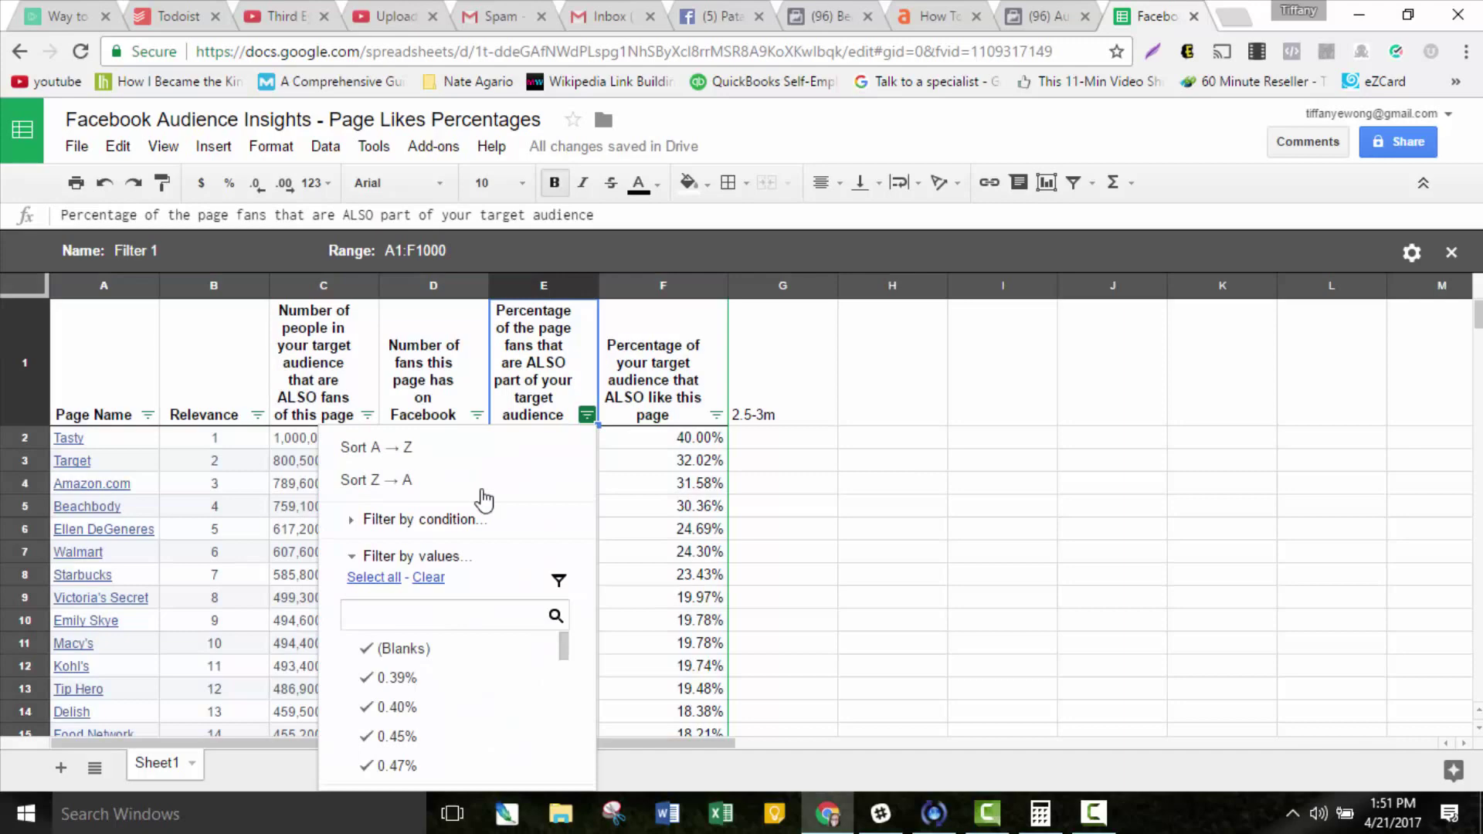
{"action": "left_click", "coordinate": [475, 454]}
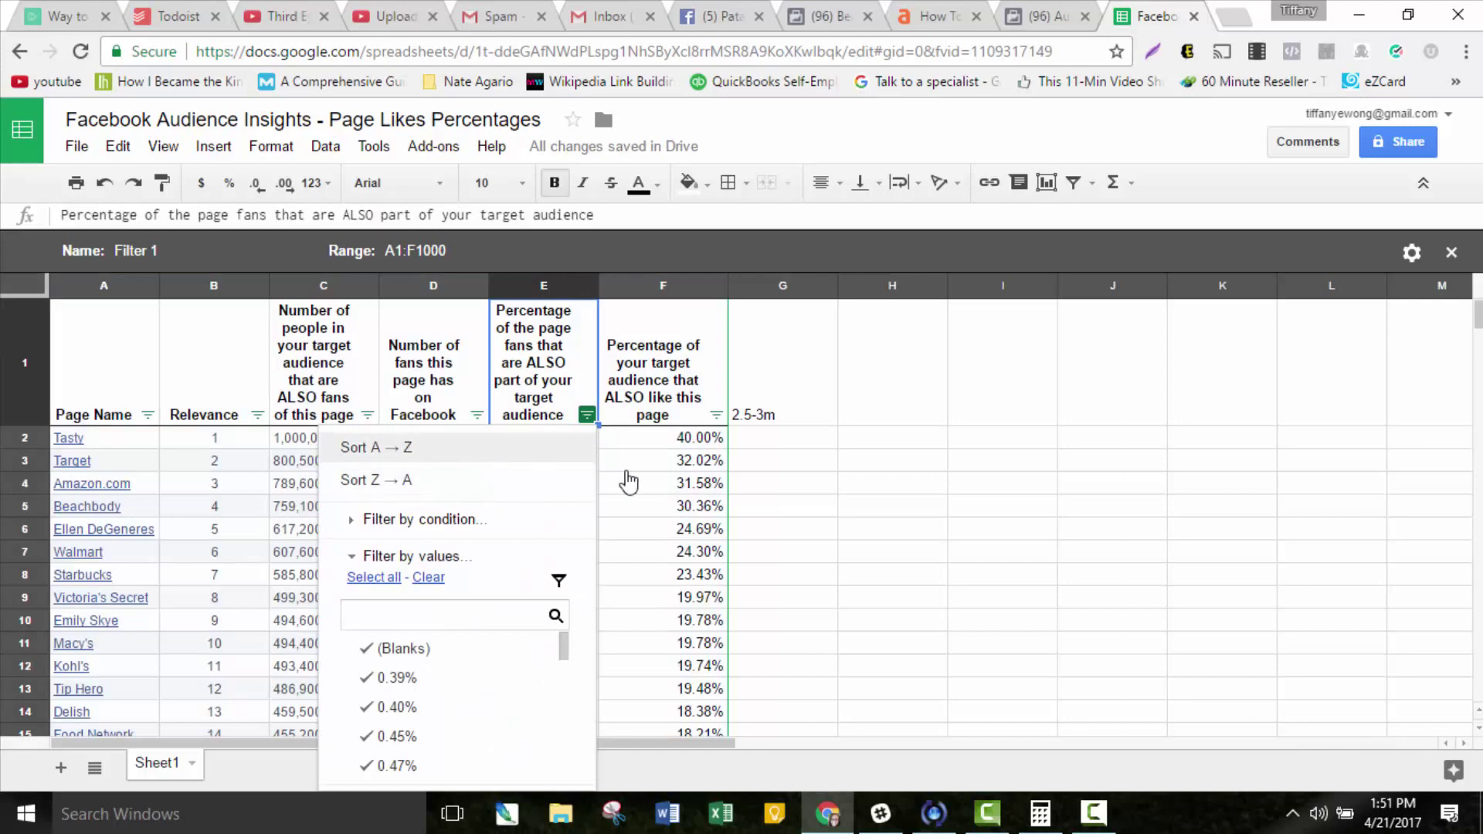
{"action": "left_click", "coordinate": [587, 415]}
{"action": "left_click", "coordinate": [460, 483]}
{"action": "left_click", "coordinate": [852, 516]}
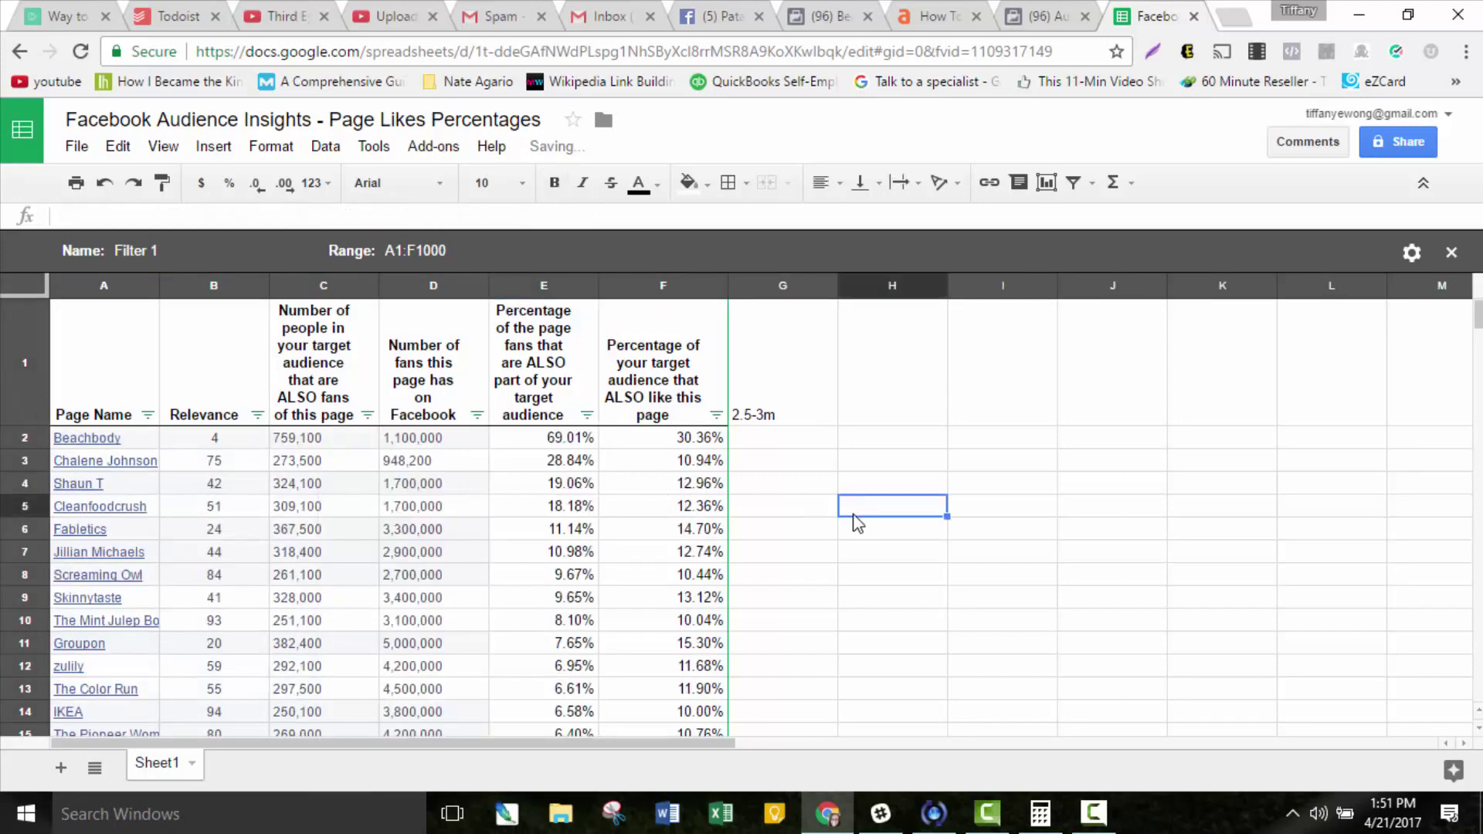
{"action": "scroll", "coordinate": [1130, 531], "scroll_direction": "down", "scroll_amount": 1}
{"action": "scroll", "coordinate": [1131, 531], "scroll_direction": "up", "scroll_amount": 1}
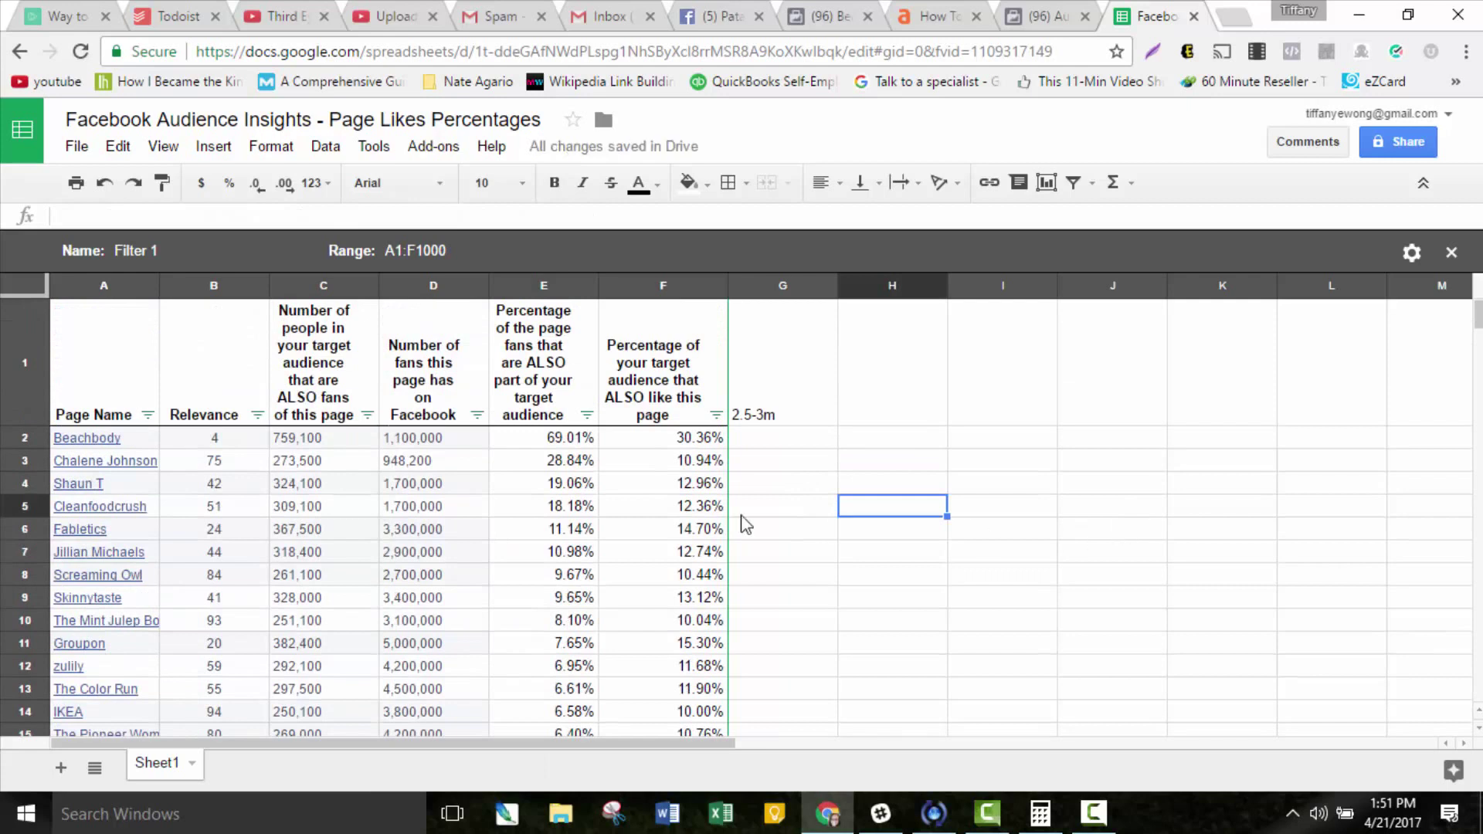
{"action": "left_click_drag", "start_coordinate": [567, 438], "coordinate": [550, 558]}
{"action": "left_click", "coordinate": [888, 551]}
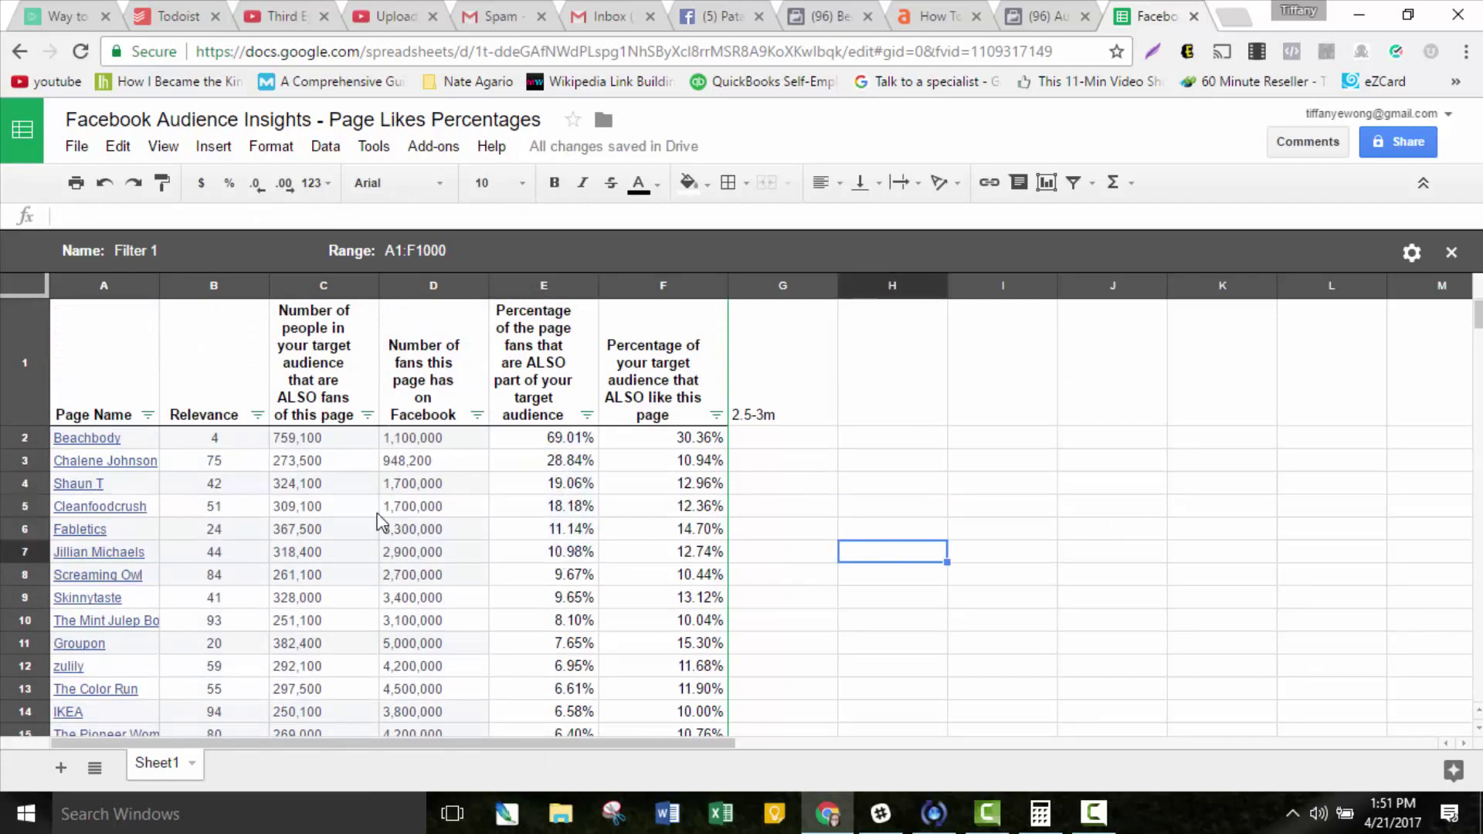
{"action": "mouse_move", "coordinate": [259, 549]}
{"action": "left_mouse_down"}
{"action": "mouse_move", "coordinate": [236, 506]}
{"action": "mouse_move", "coordinate": [238, 442]}
{"action": "left_mouse_up"}
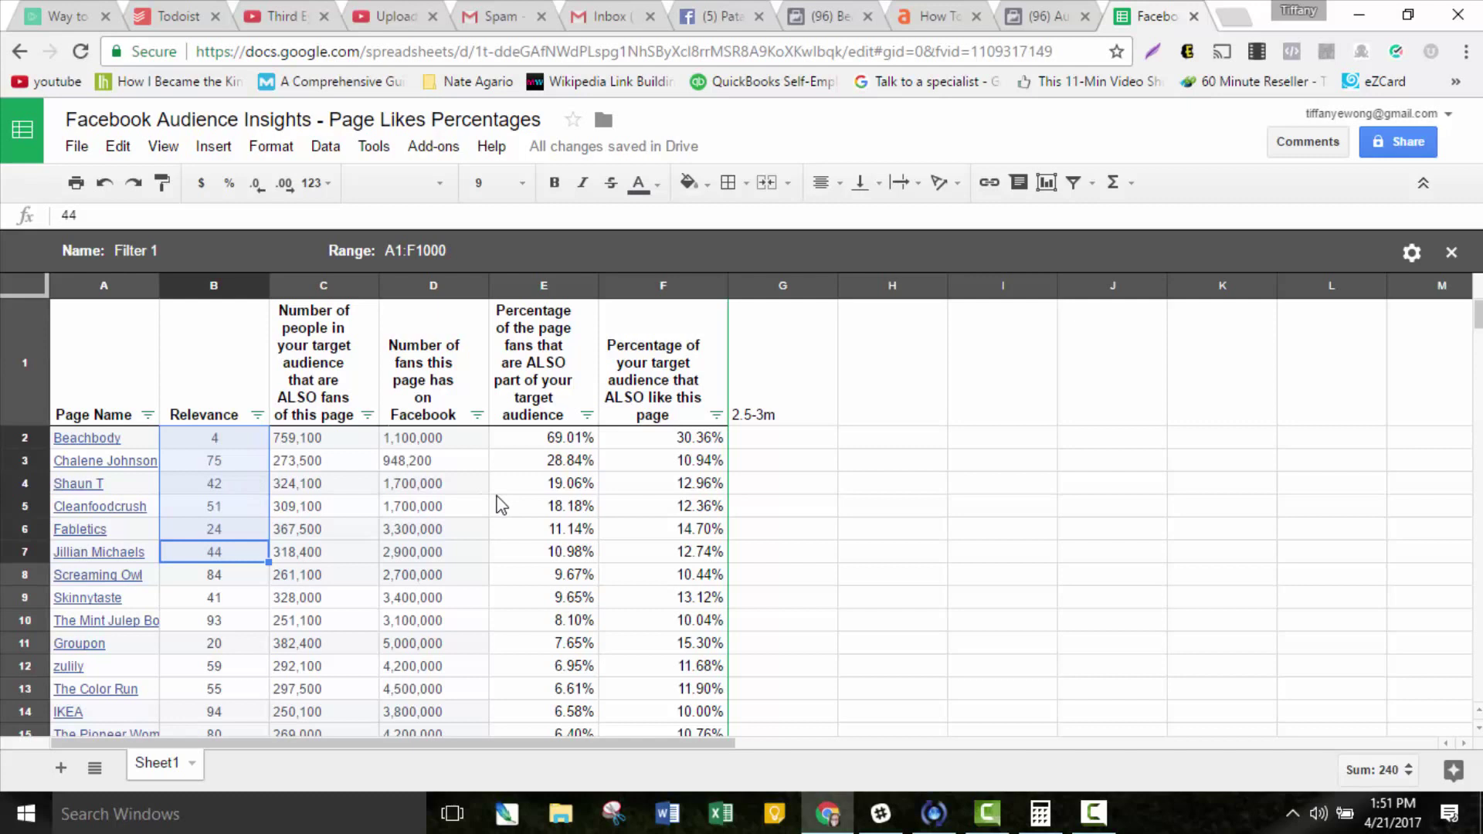
{"action": "left_click", "coordinate": [646, 503]}
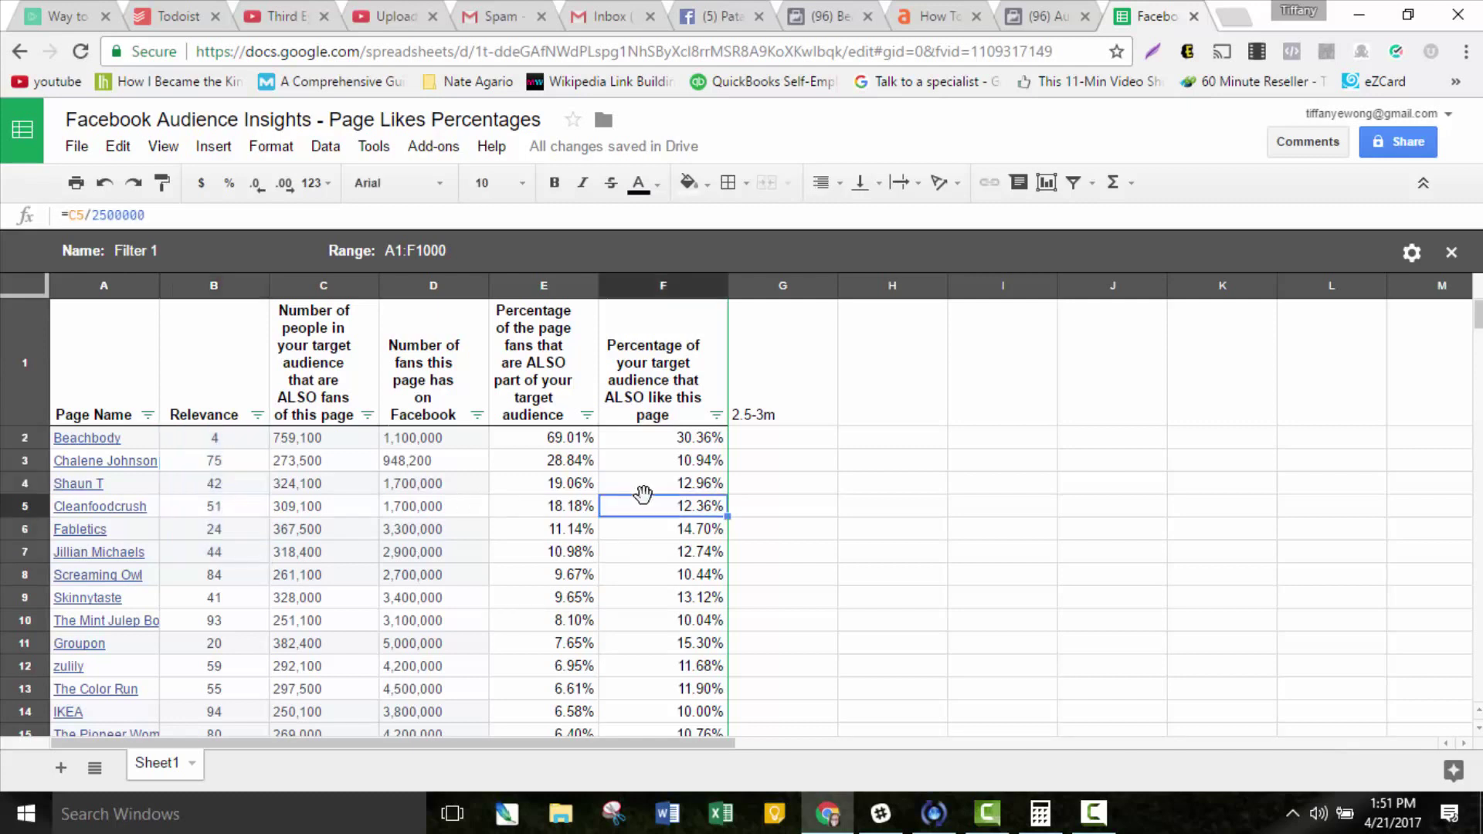
{"action": "left_click", "coordinate": [577, 439]}
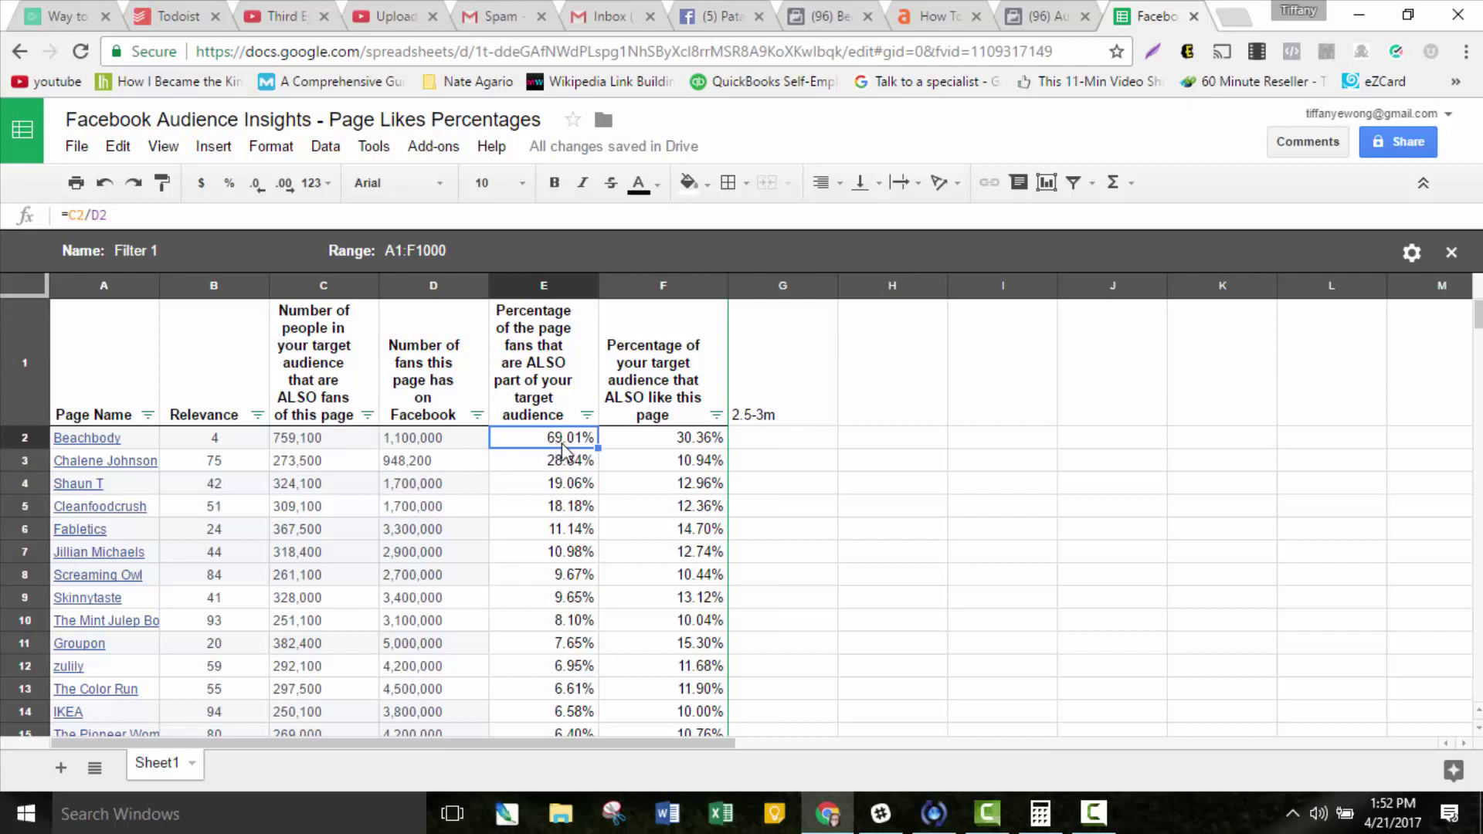
{"action": "left_click", "coordinate": [772, 421]}
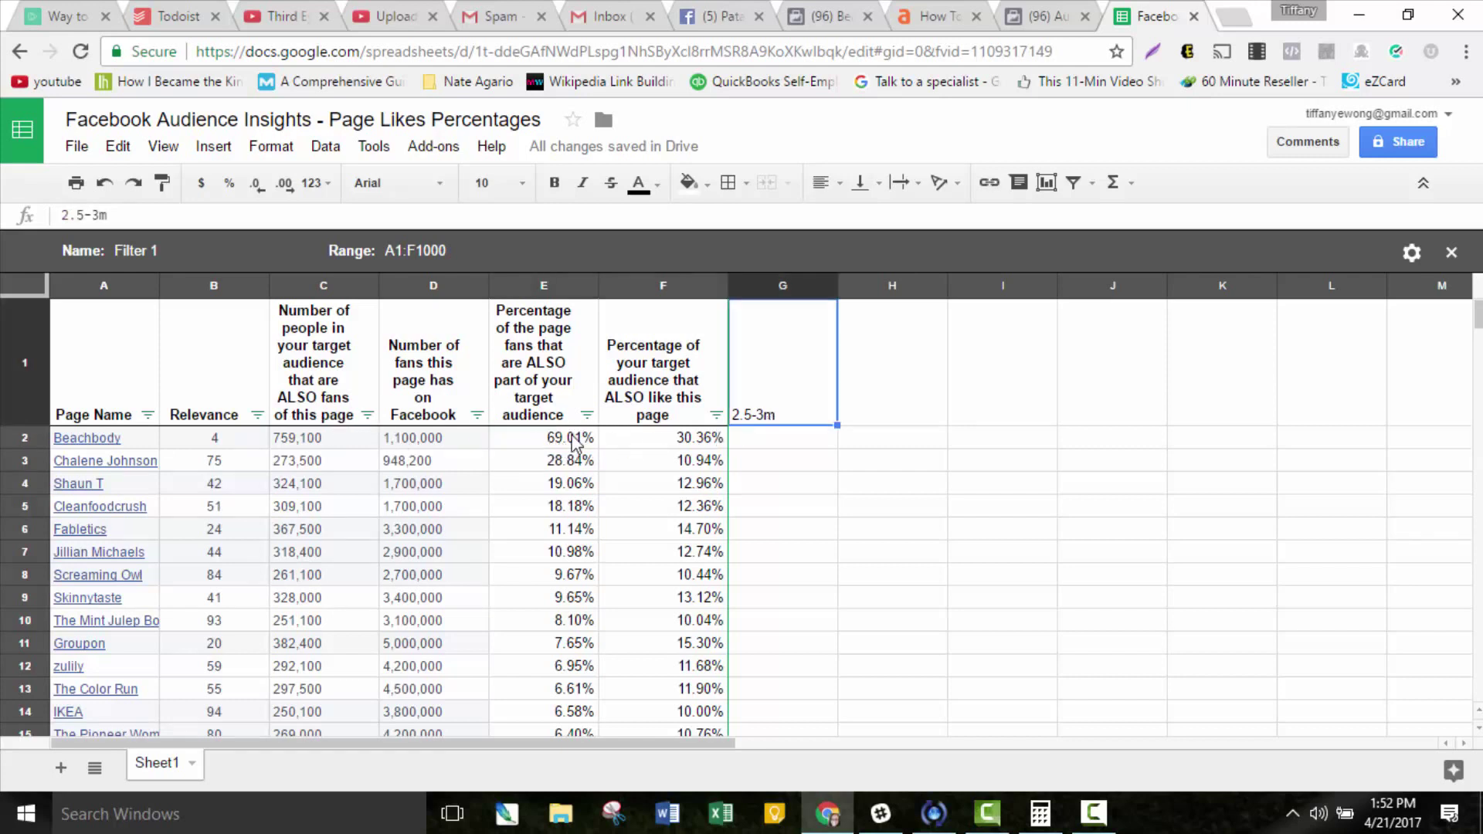
{"action": "left_click", "coordinate": [526, 444]}
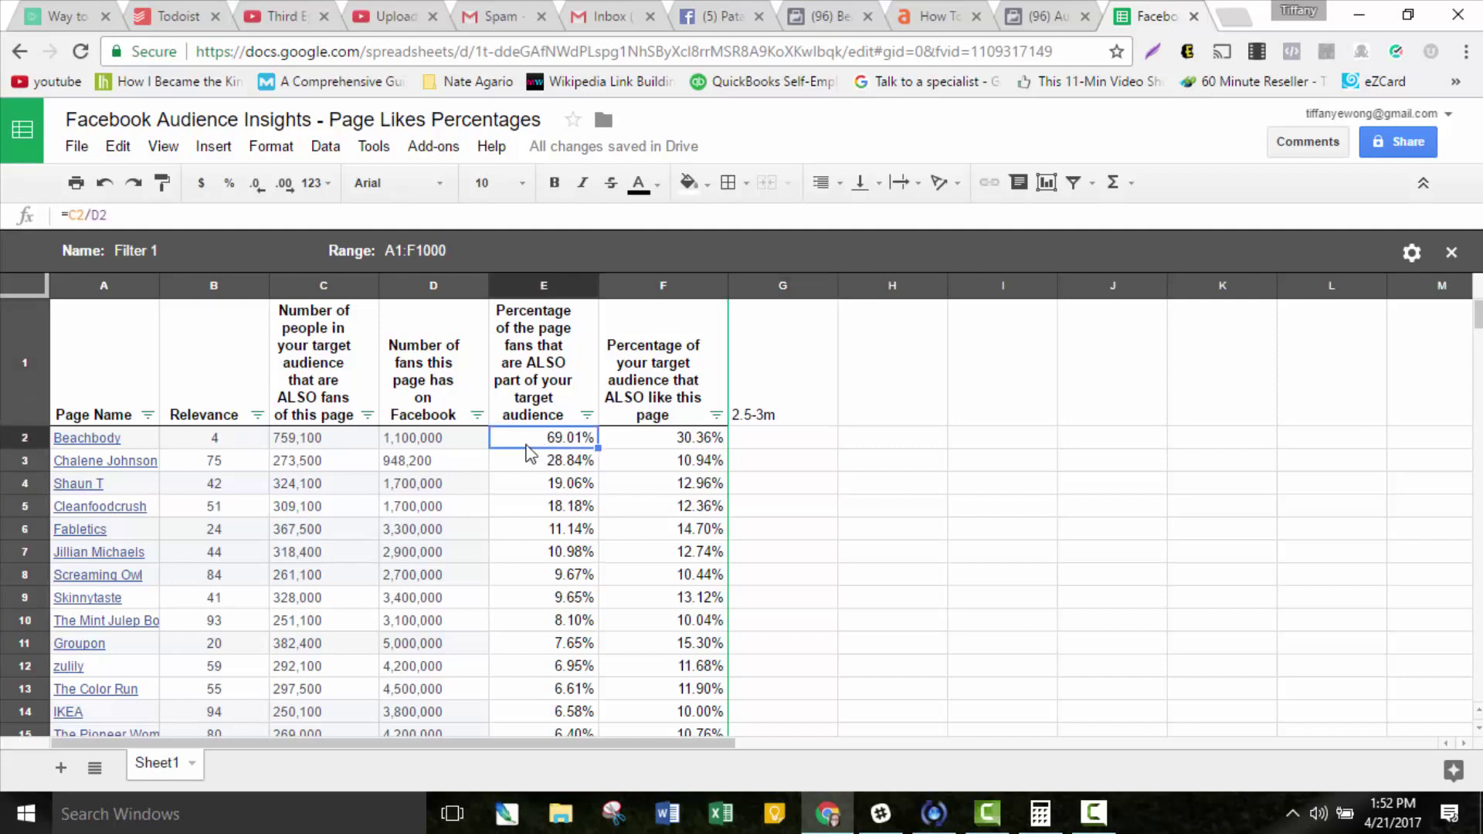
{"action": "left_click", "coordinate": [567, 462]}
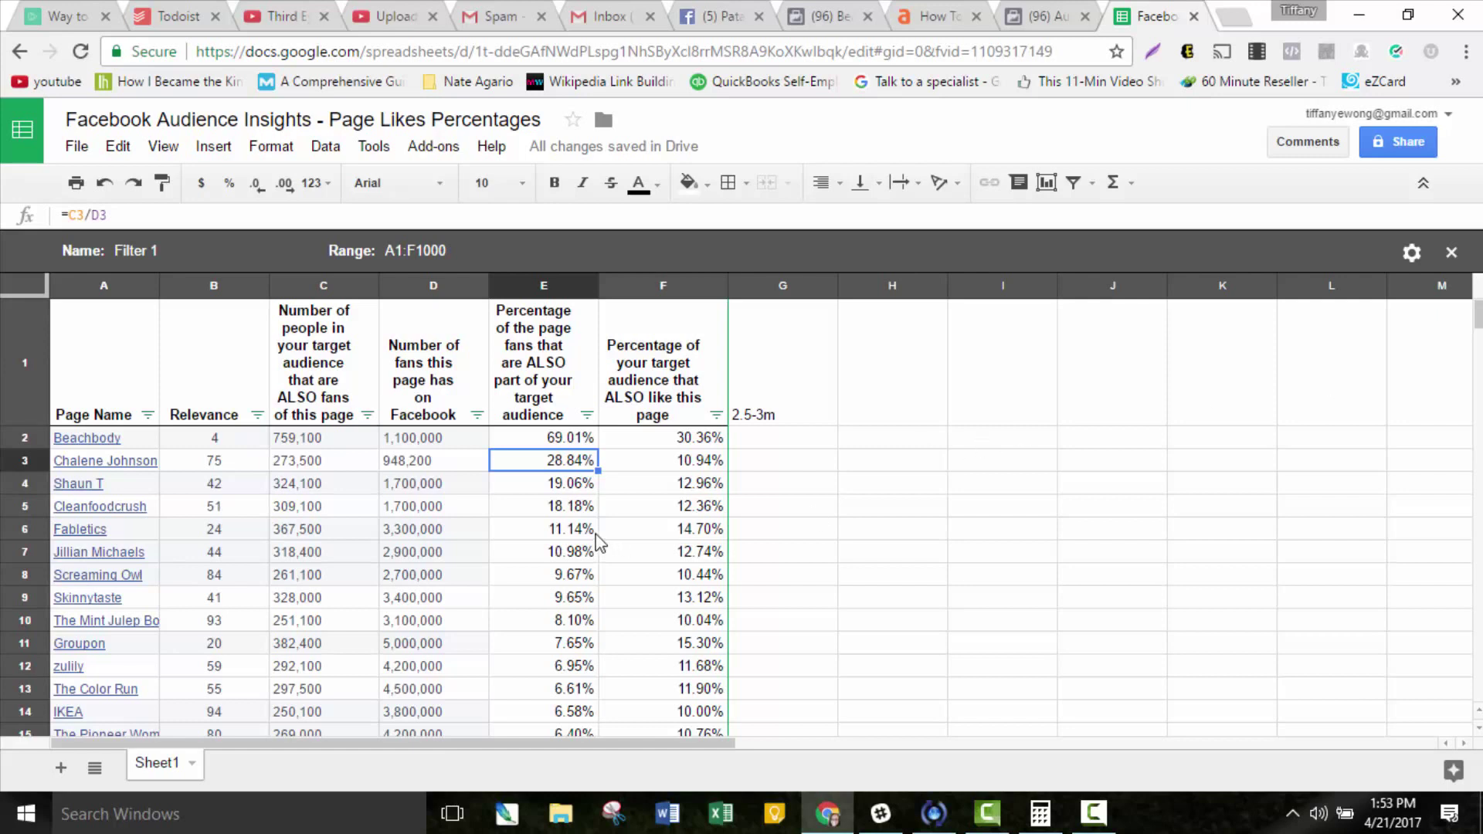
{"action": "left_click", "coordinate": [712, 462]}
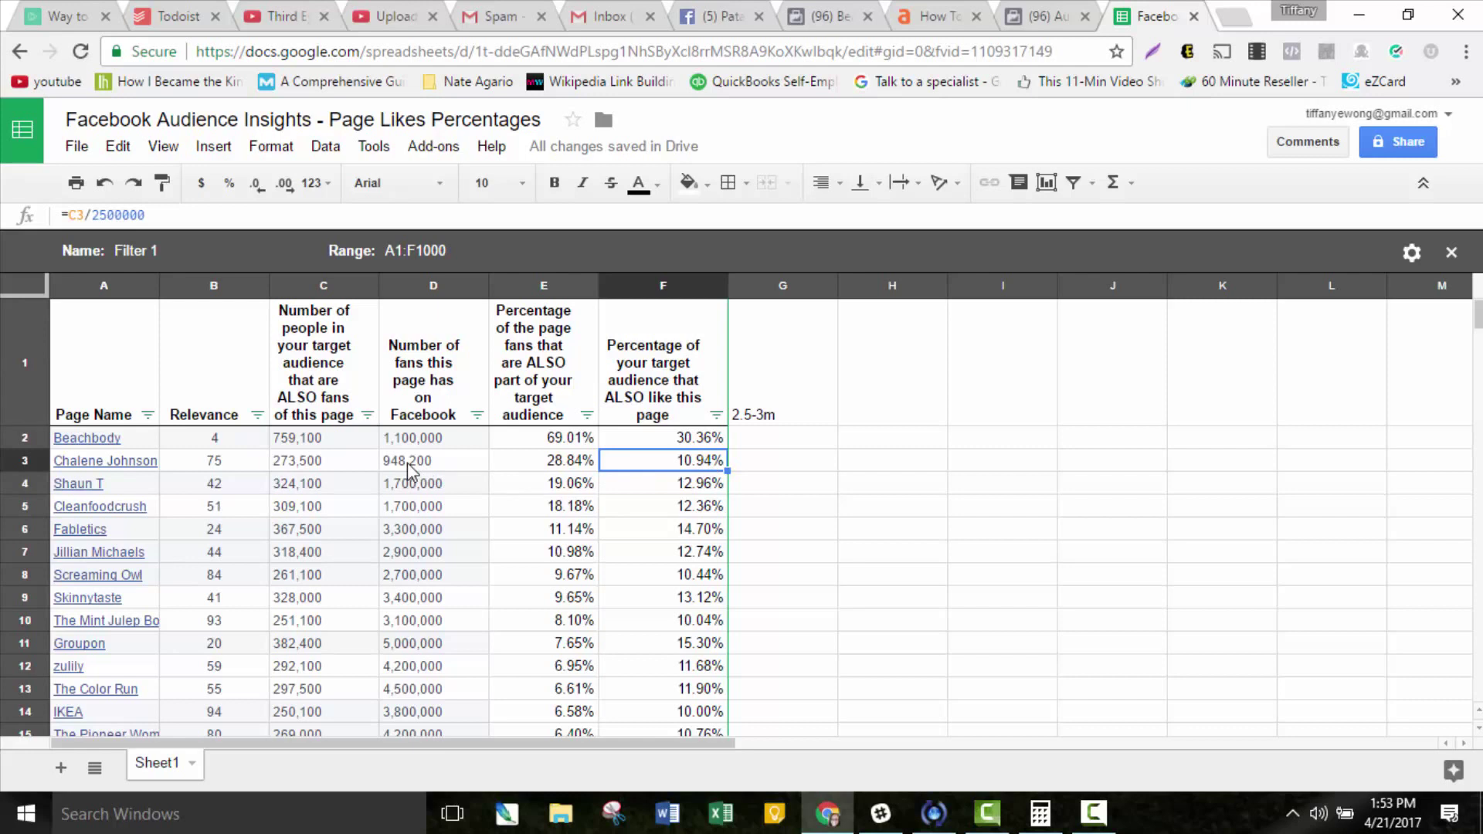
{"action": "left_click", "coordinate": [304, 465]}
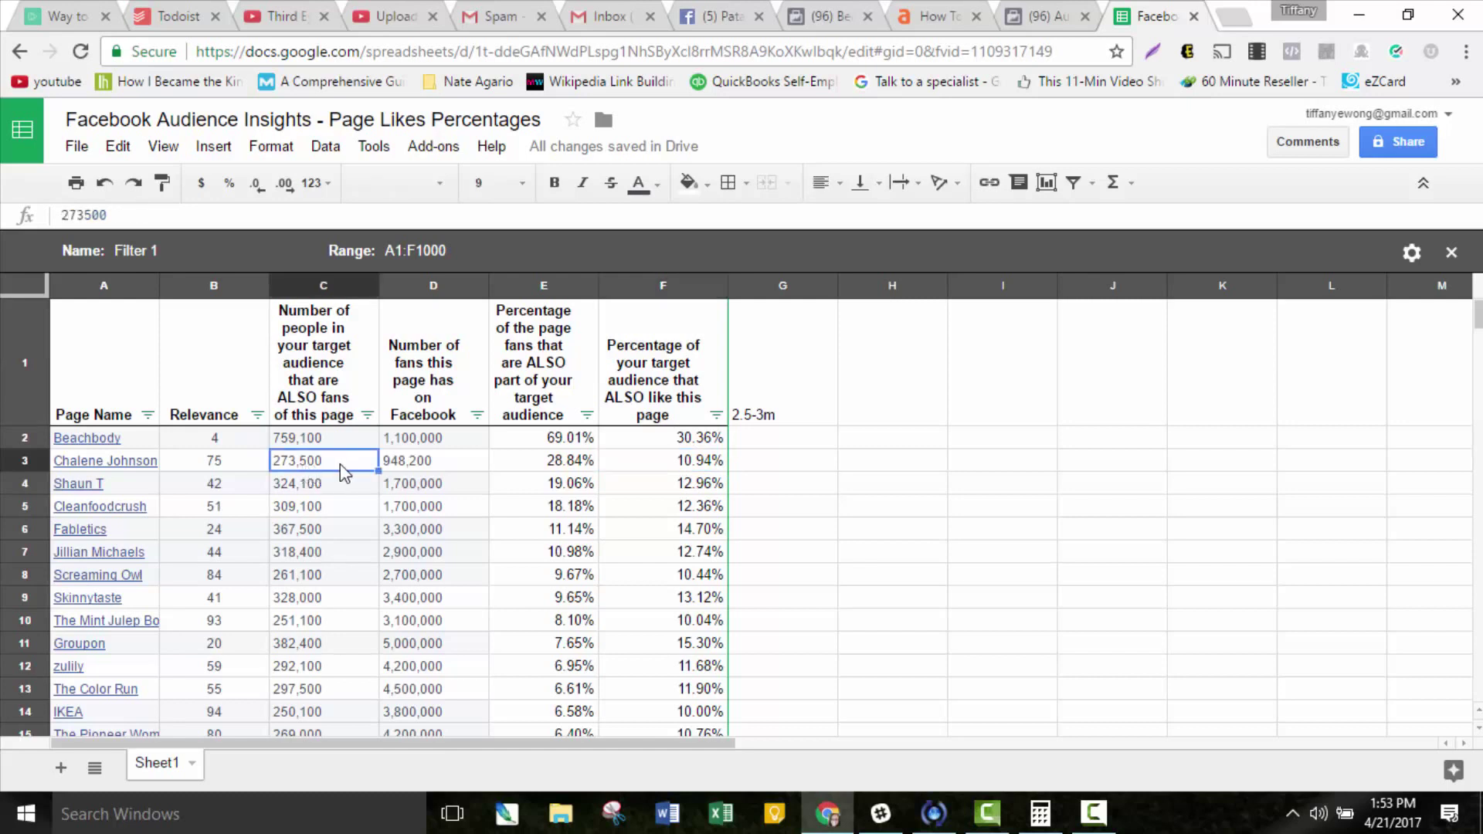
{"action": "left_click", "coordinate": [701, 467]}
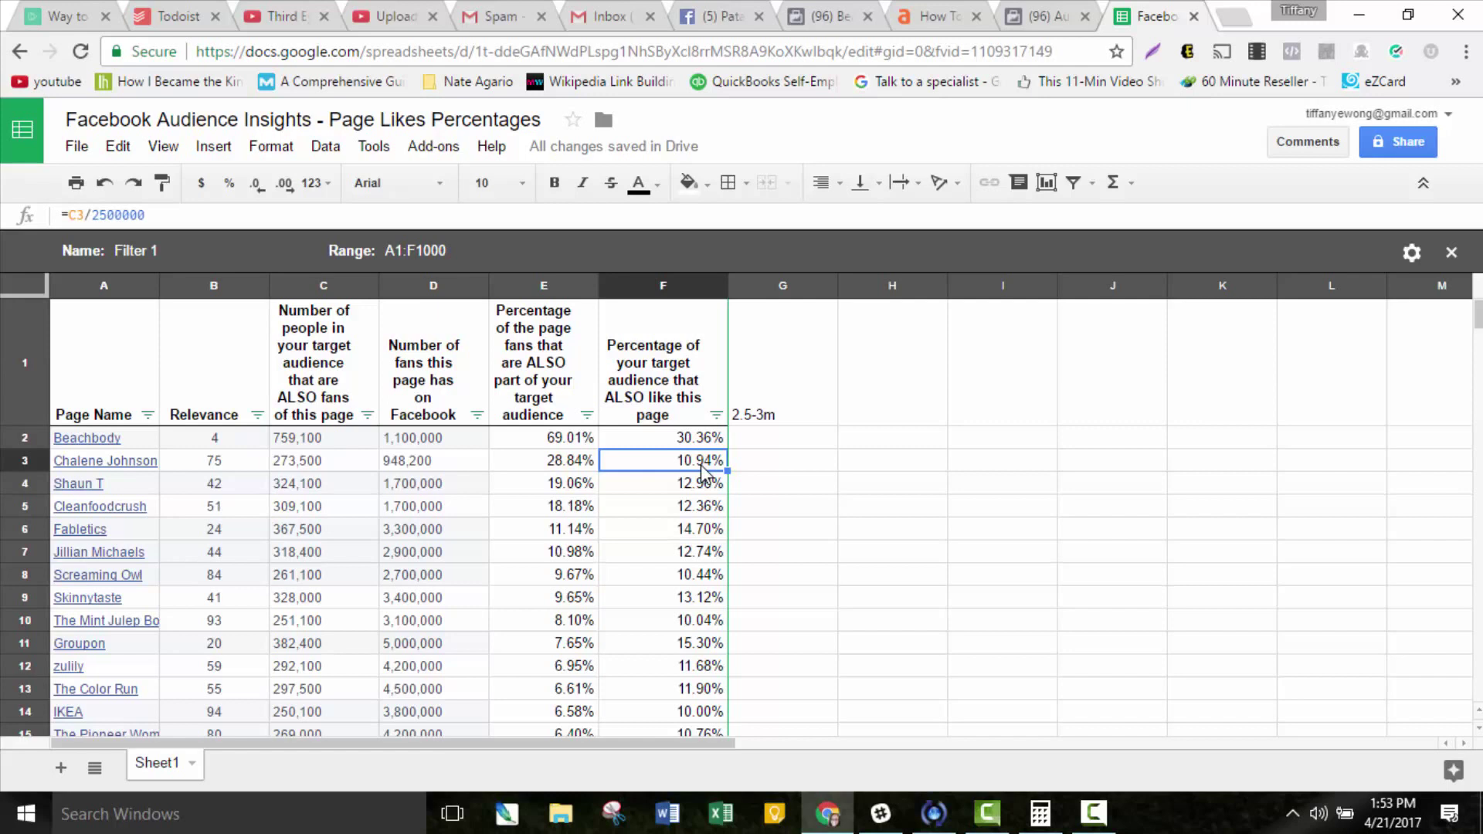
{"action": "left_click", "coordinate": [538, 468]}
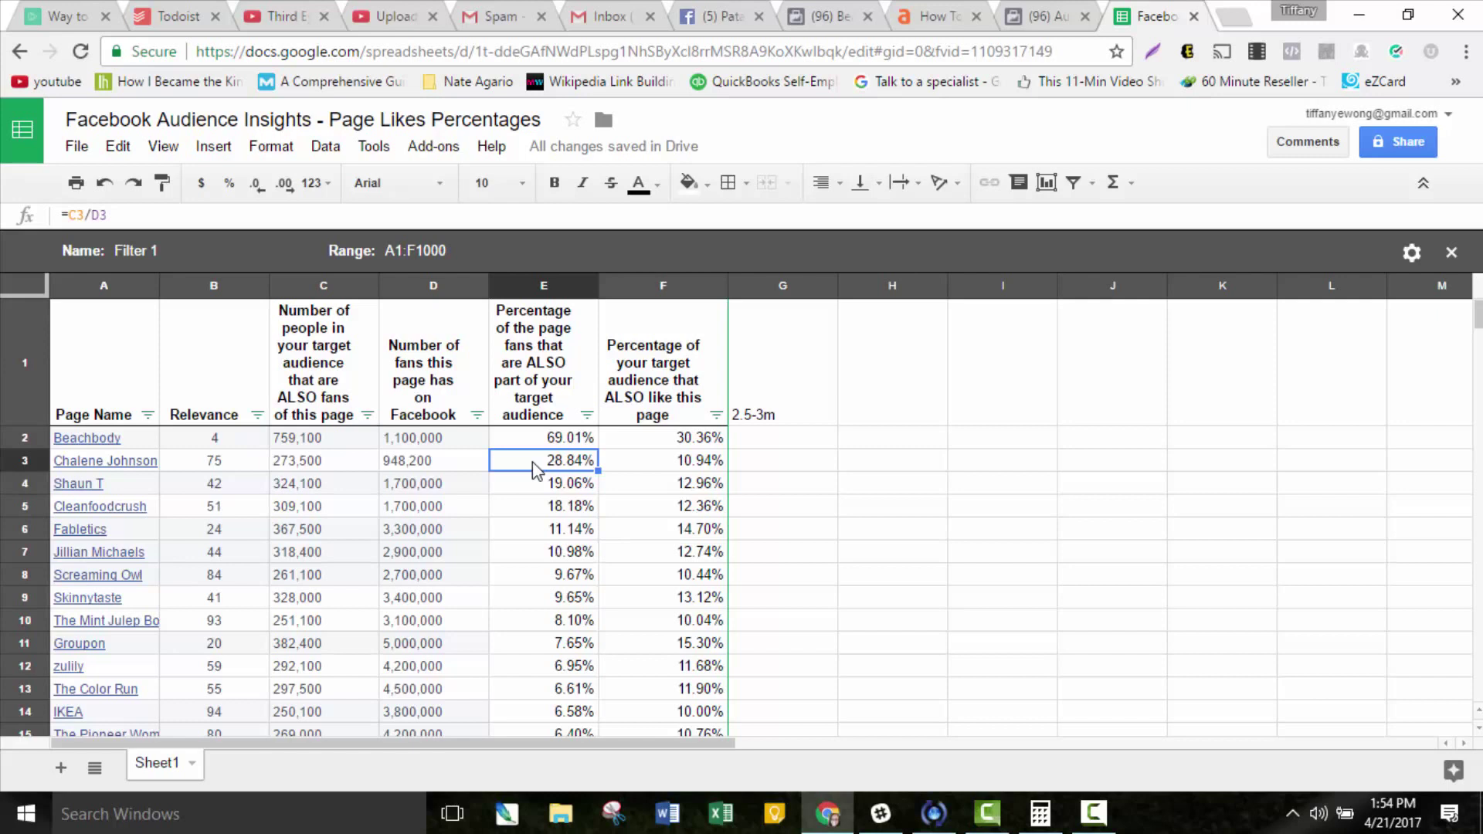
{"action": "left_click", "coordinate": [582, 487]}
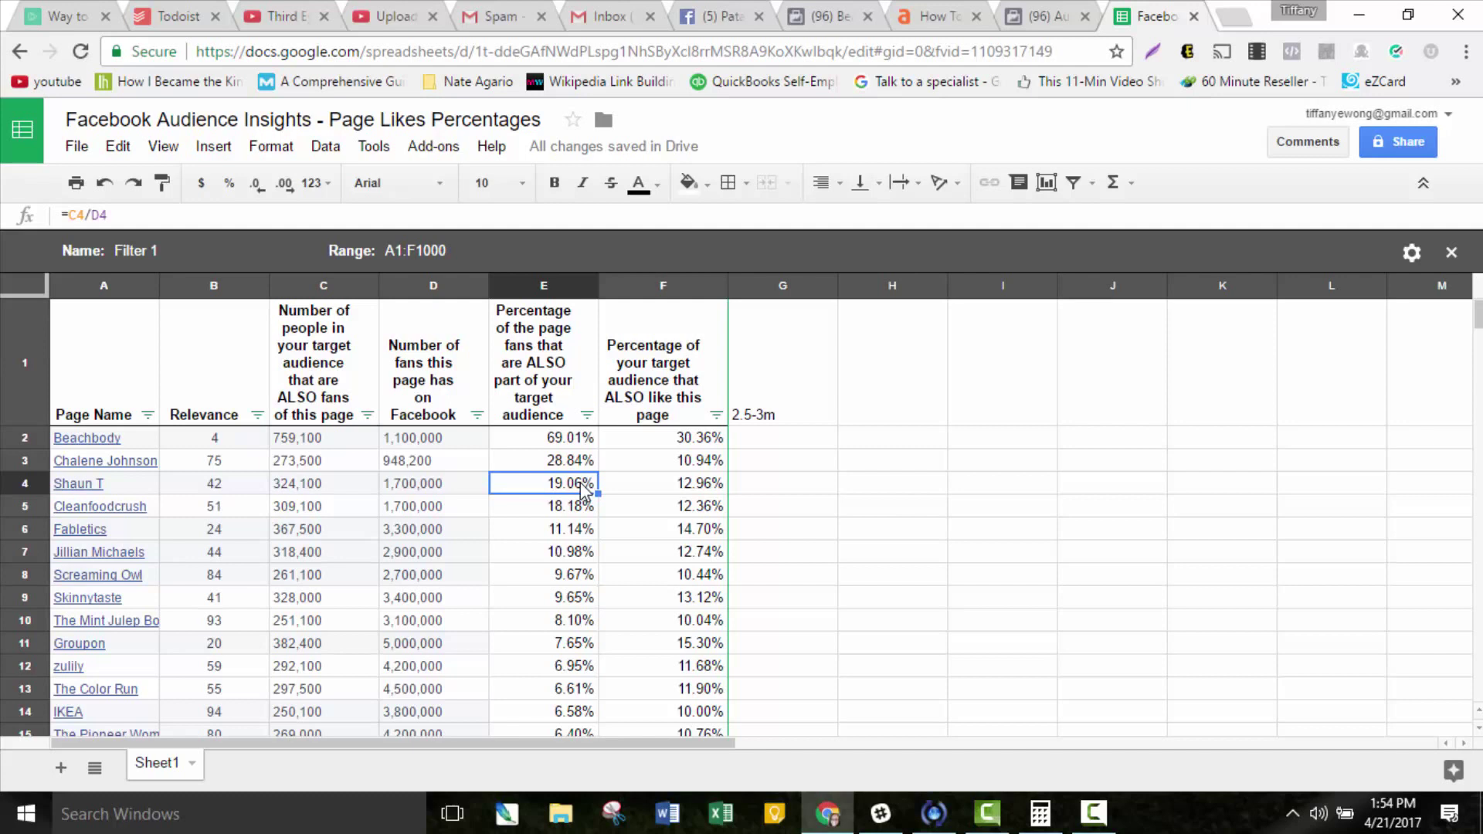
{"action": "left_click", "coordinate": [164, 555]}
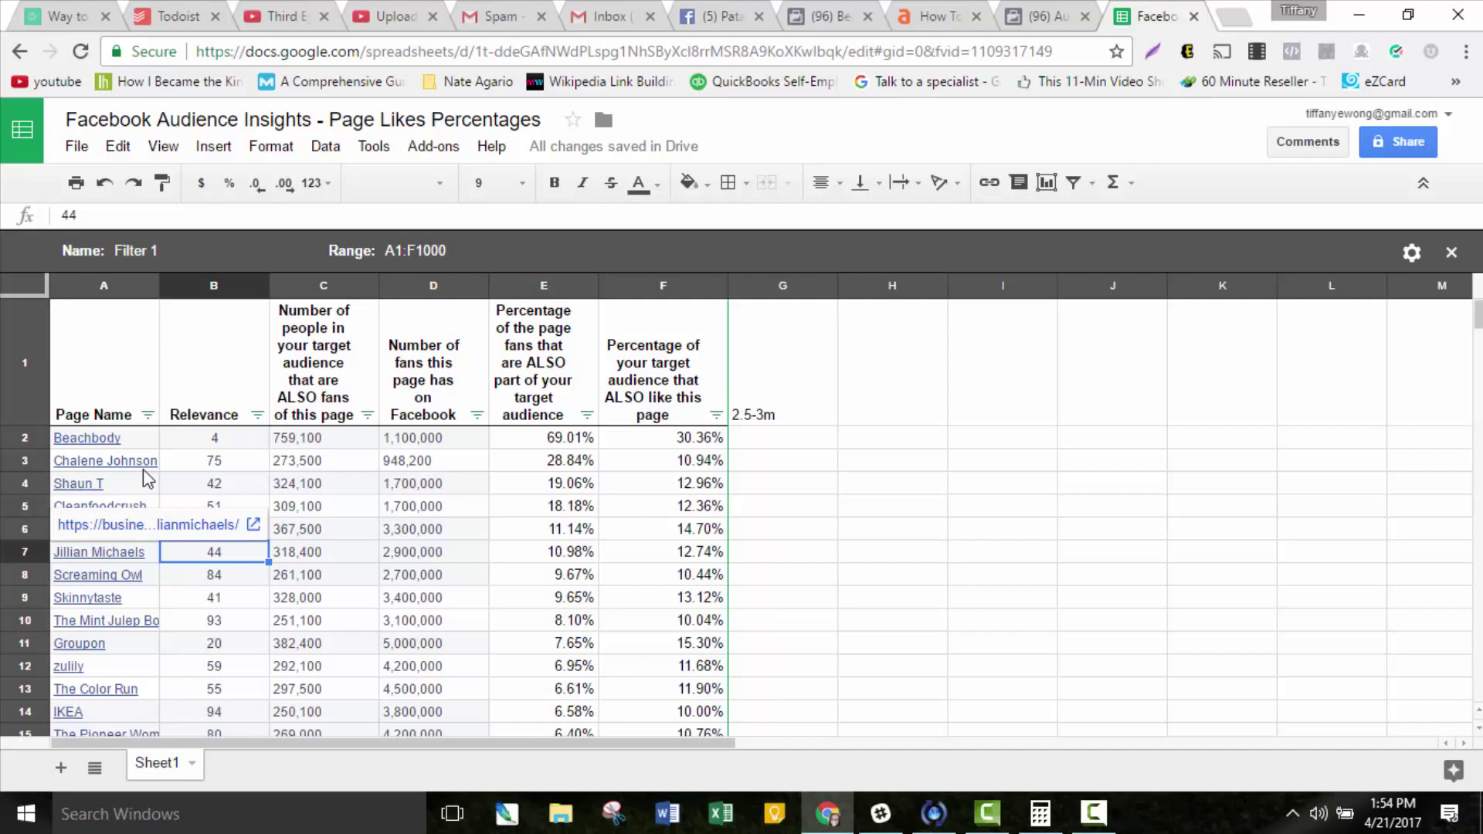
{"action": "left_click", "coordinate": [757, 506]}
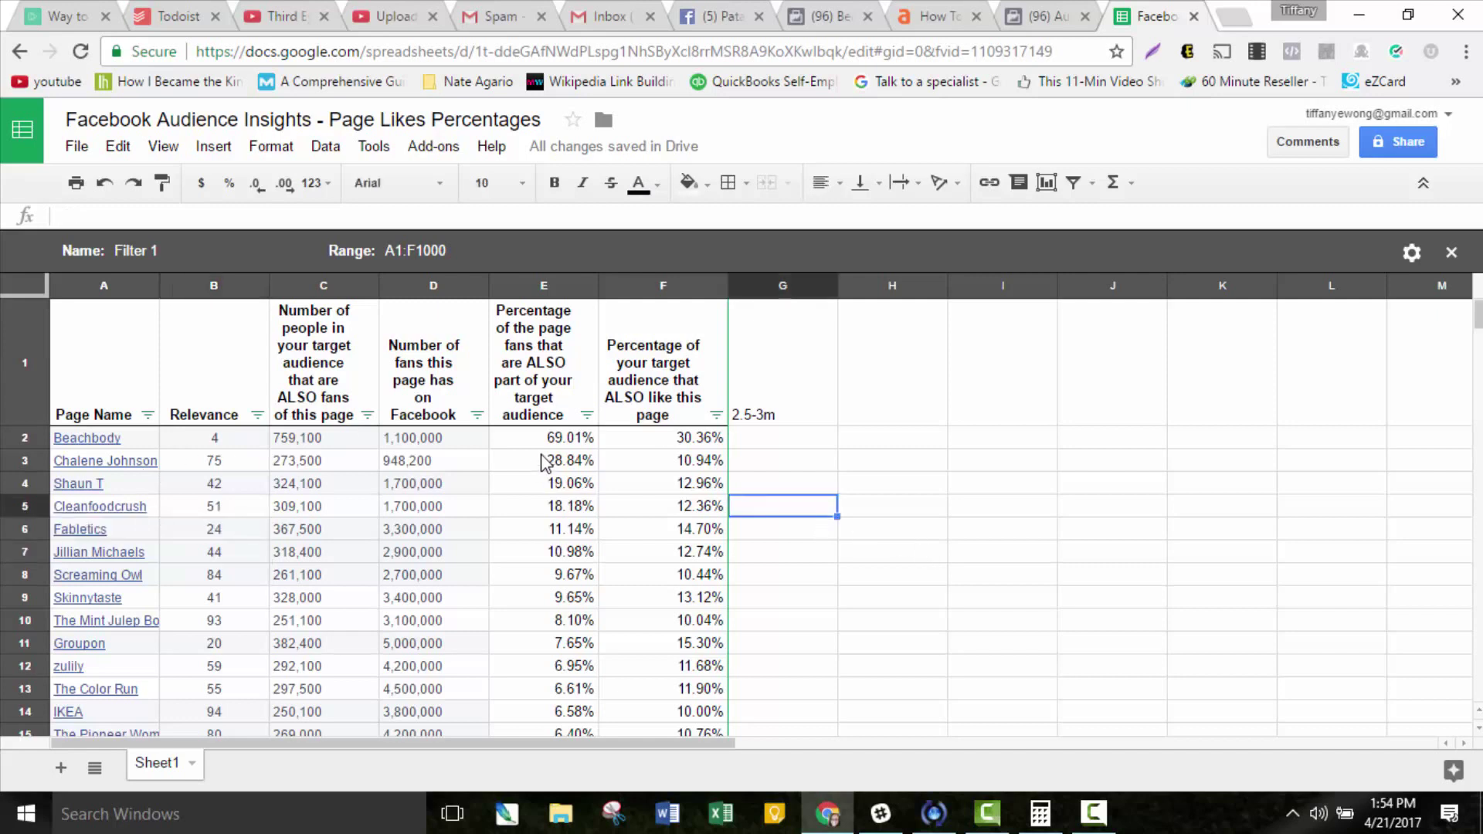
{"action": "left_click_drag", "start_coordinate": [545, 438], "coordinate": [556, 557]}
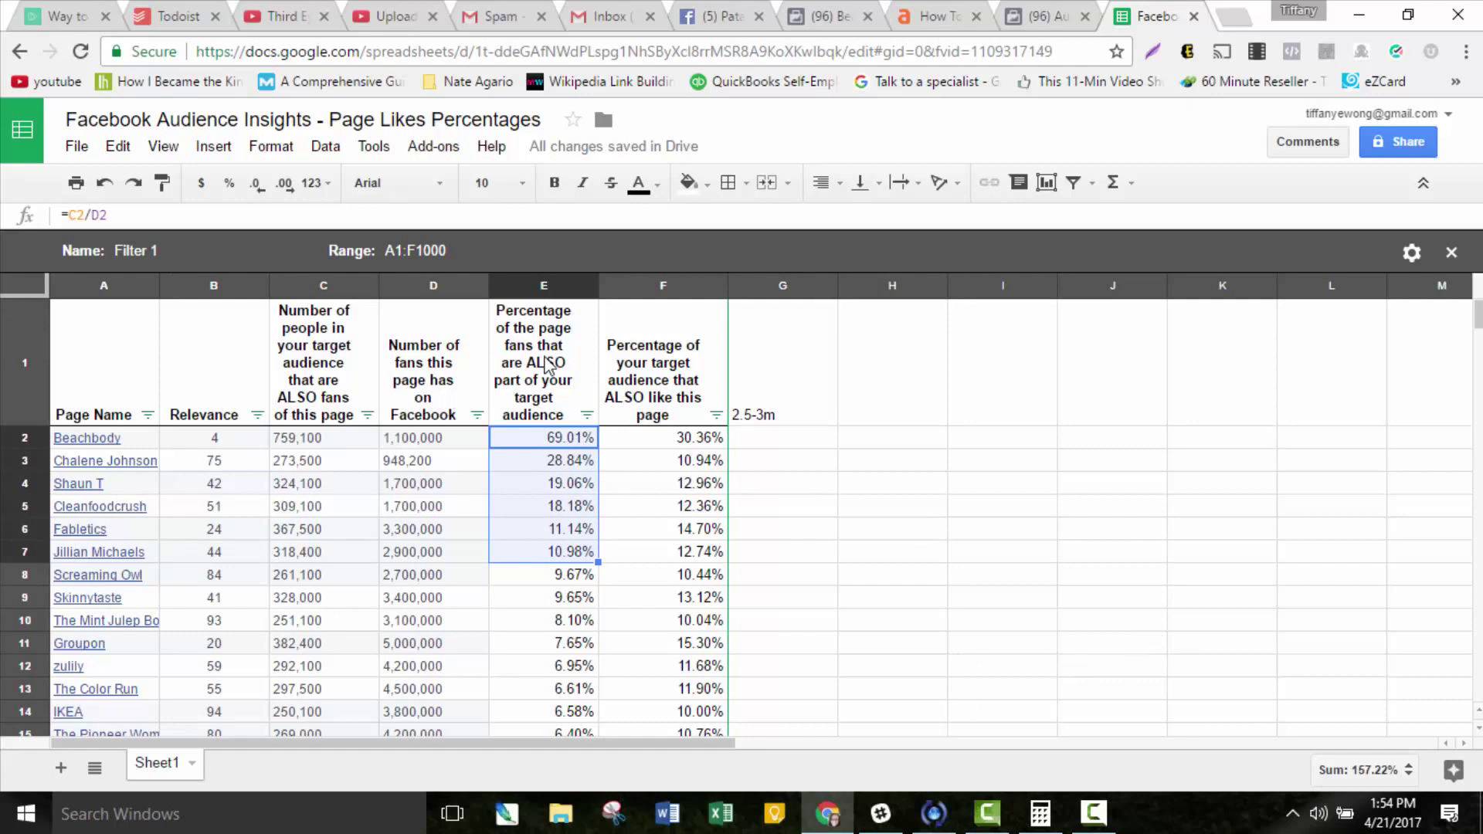
Sort the filtered table by Relevance ascending, lowest first.
{"action": "left_click", "coordinate": [680, 462]}
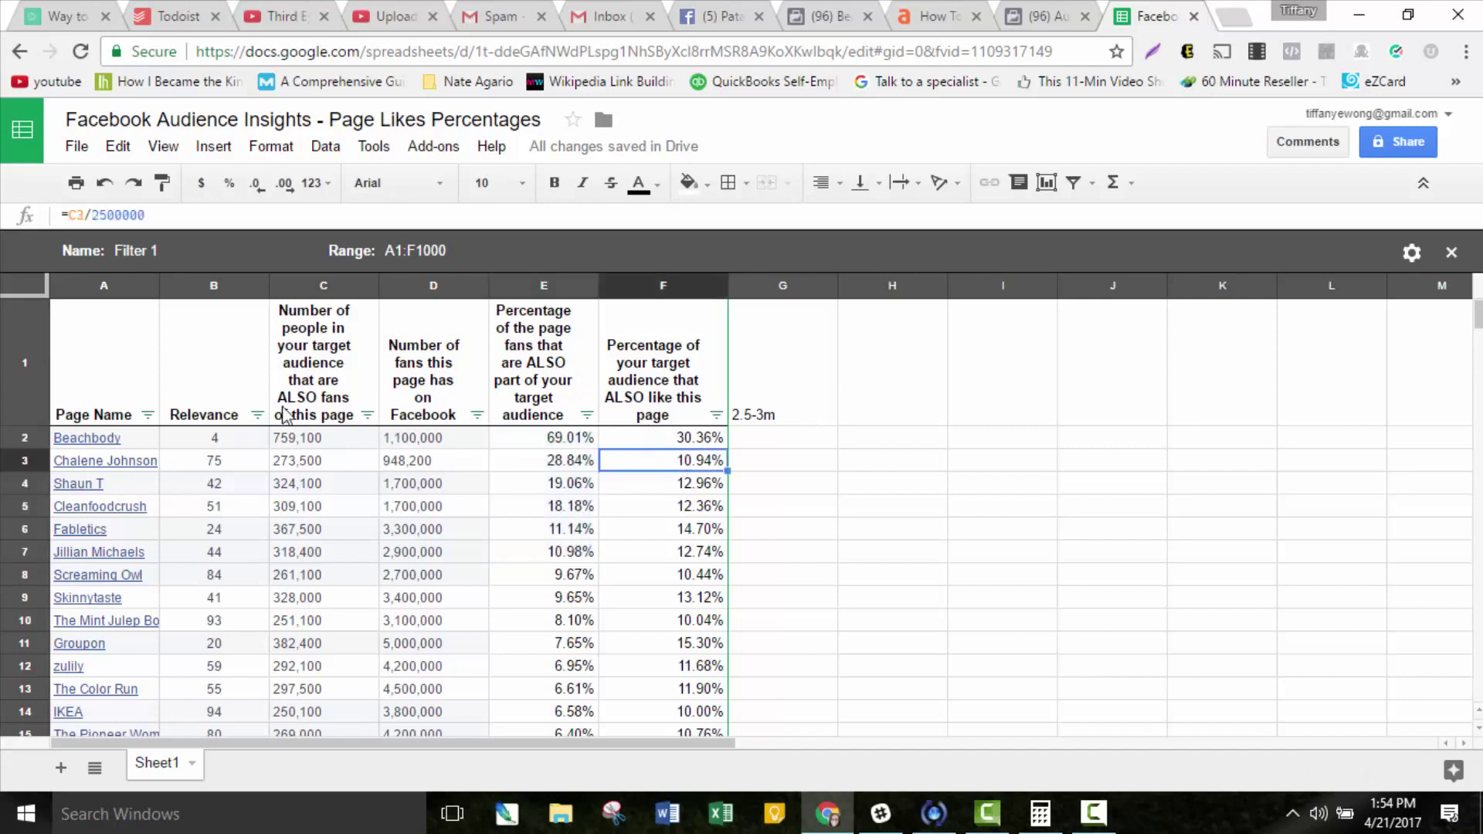
{"action": "left_click", "coordinate": [260, 416]}
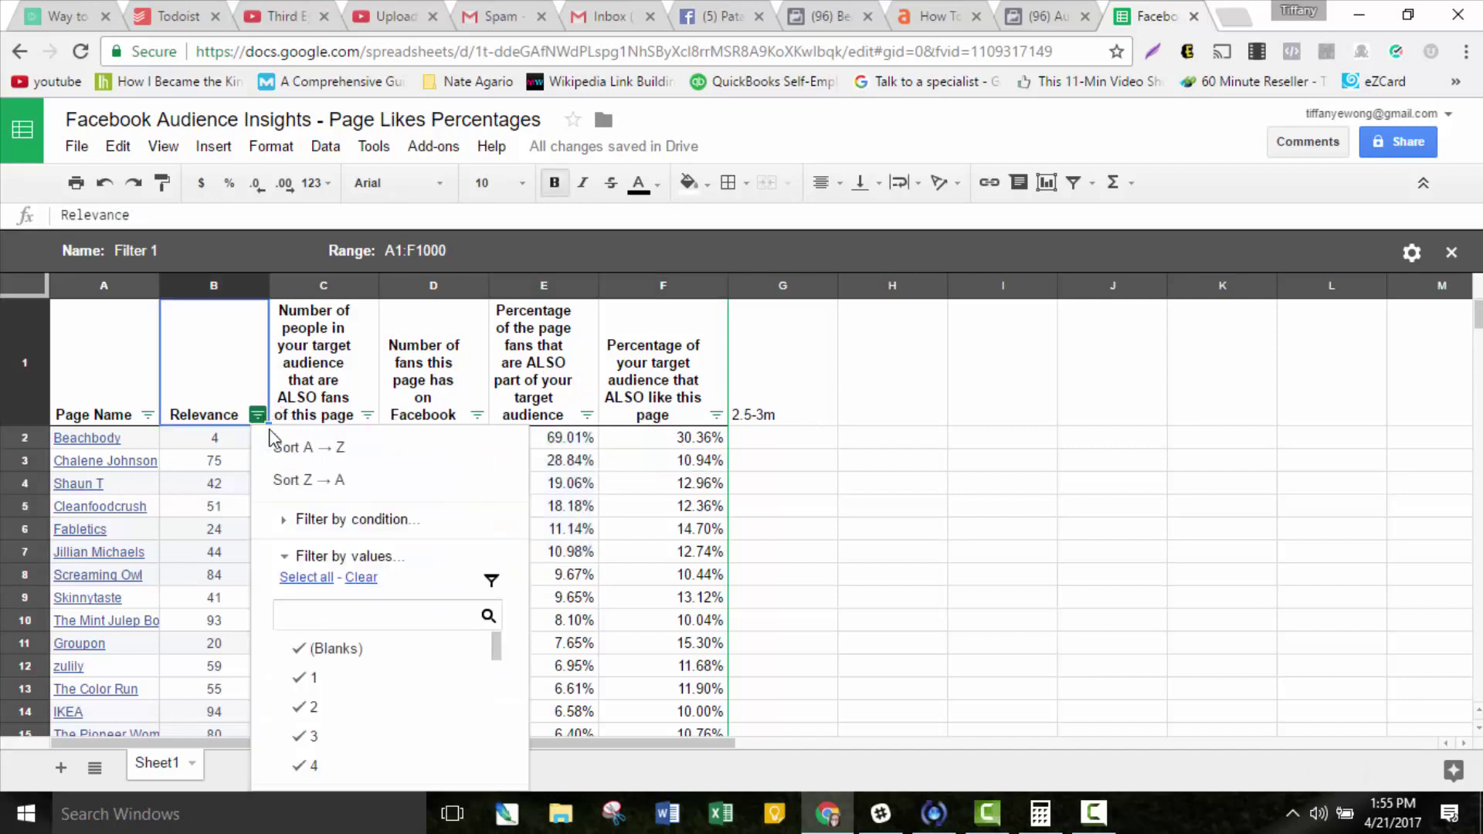
{"action": "left_click", "coordinate": [304, 451]}
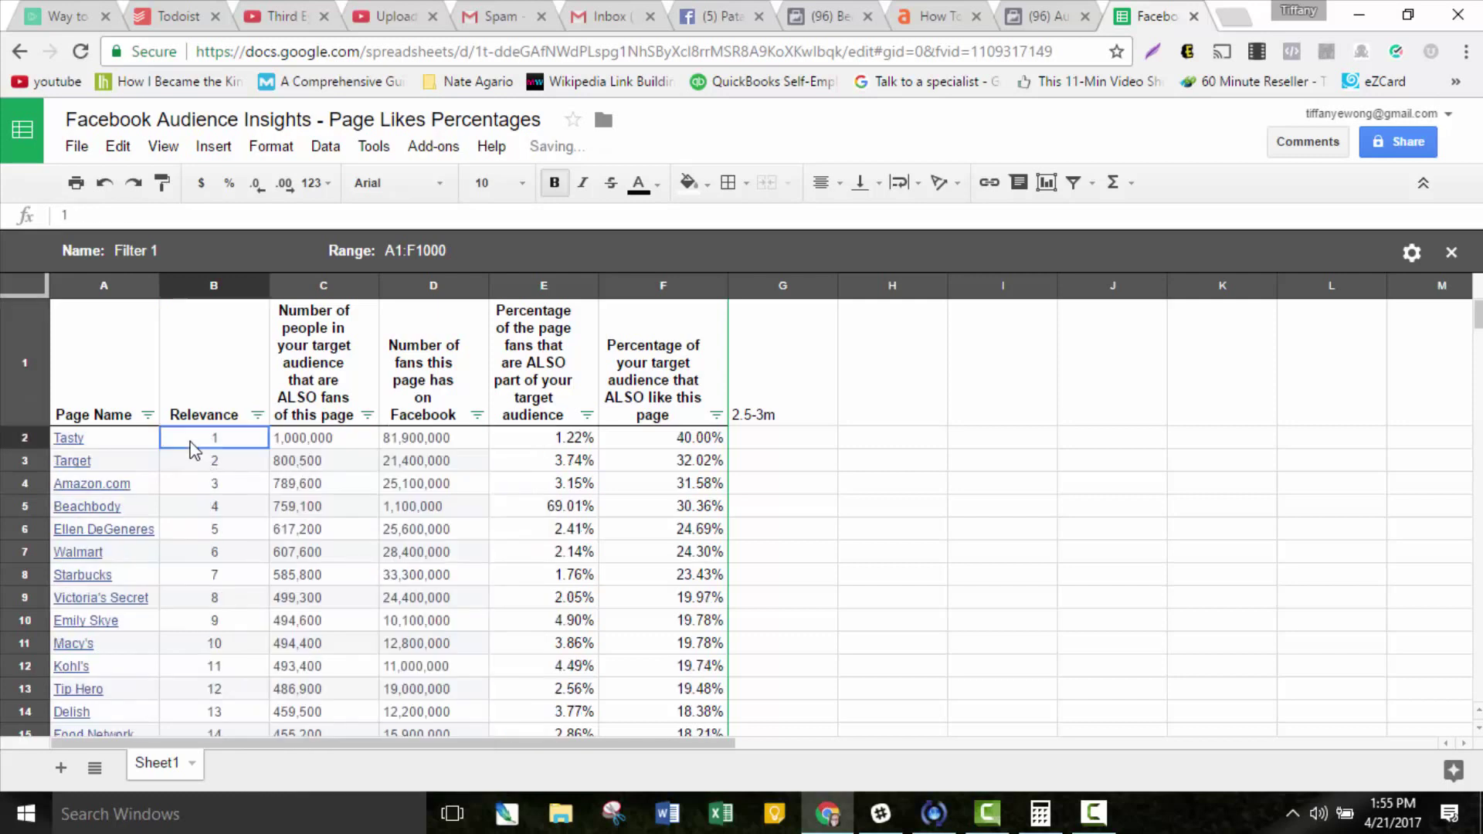
Step through the re-sorted page names from Tasty down to Macy's.
{"action": "left_click", "coordinate": [142, 446]}
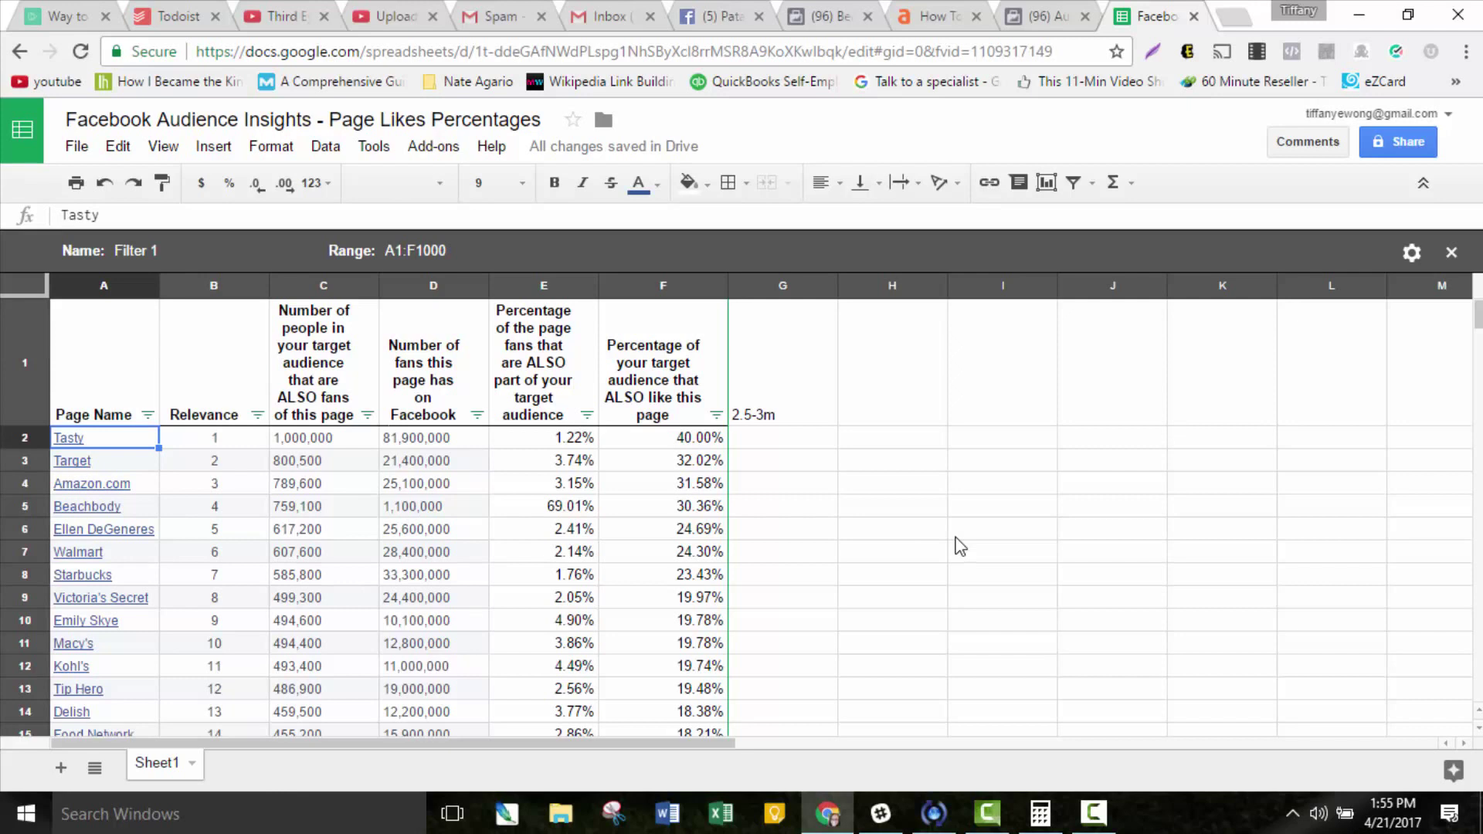
{"action": "key", "text": "Down"}
{"action": "key", "text": "Down"}
{"action": "key", "text": "Down"}
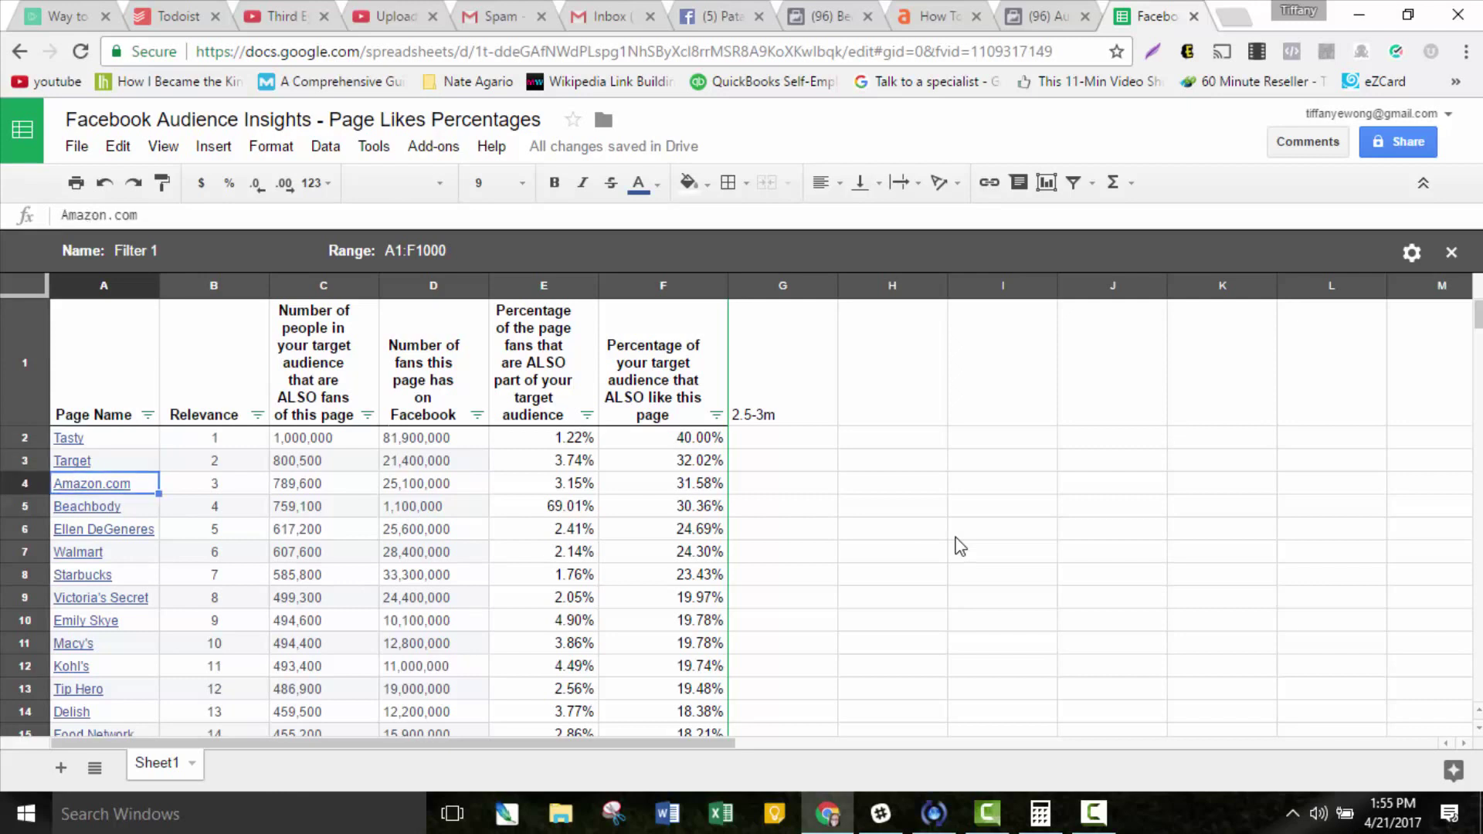
{"action": "key", "text": "Down"}
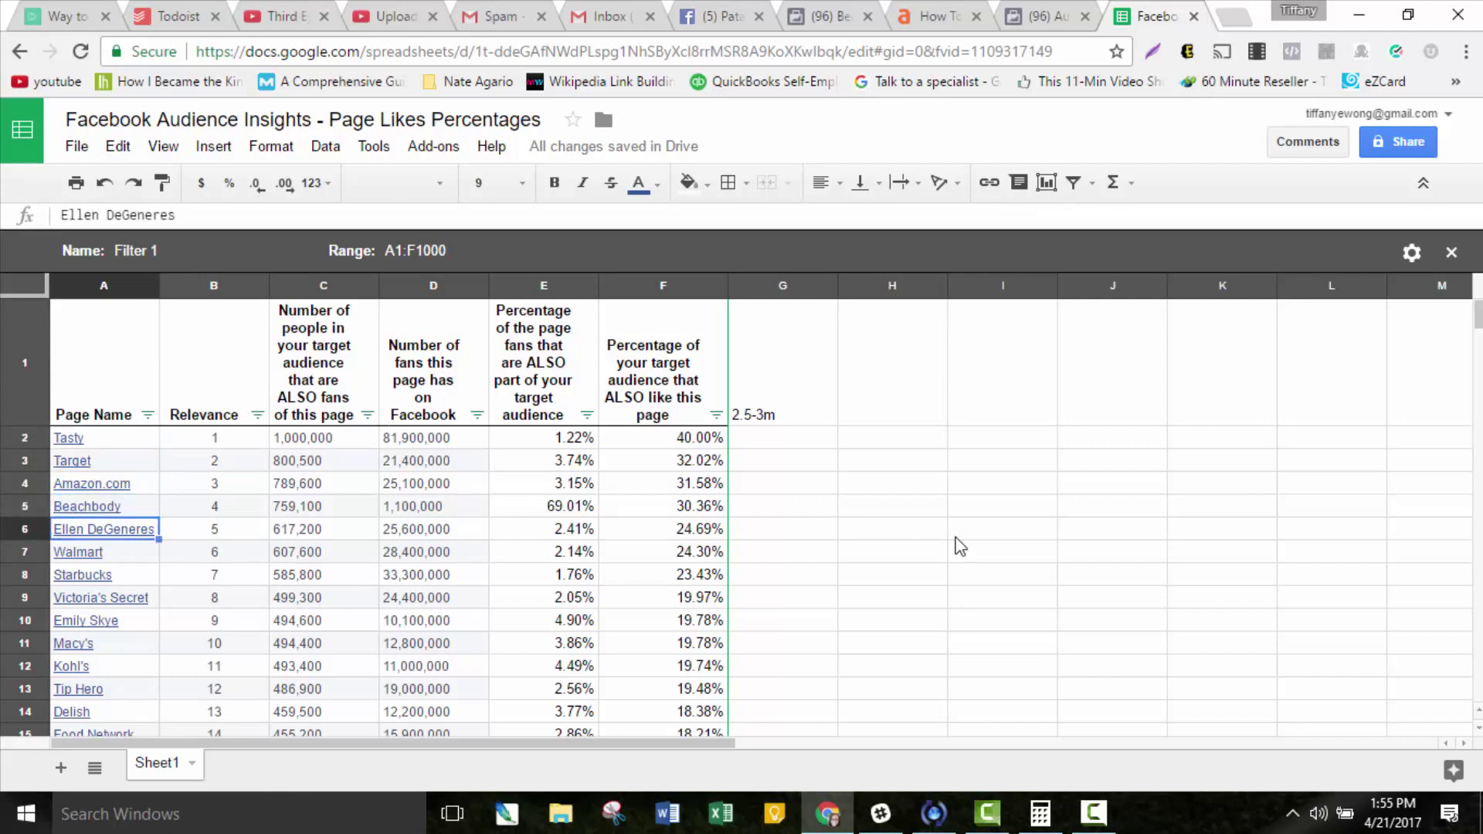
{"action": "key", "text": "Down"}
{"action": "key", "text": "Down"}
{"action": "key", "text": "Down"}
{"action": "key", "text": "Down"}
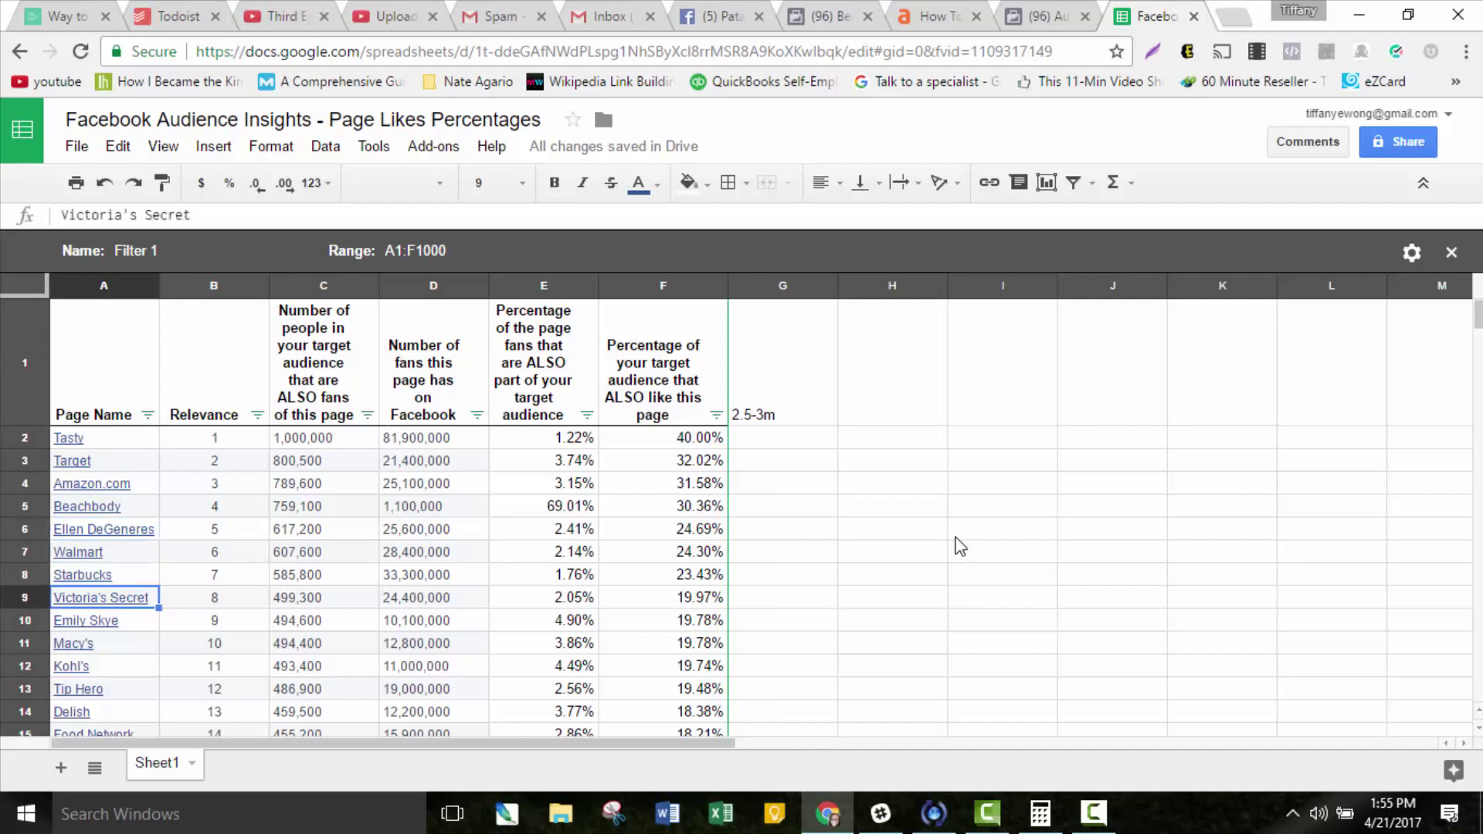
{"action": "key", "text": "Down"}
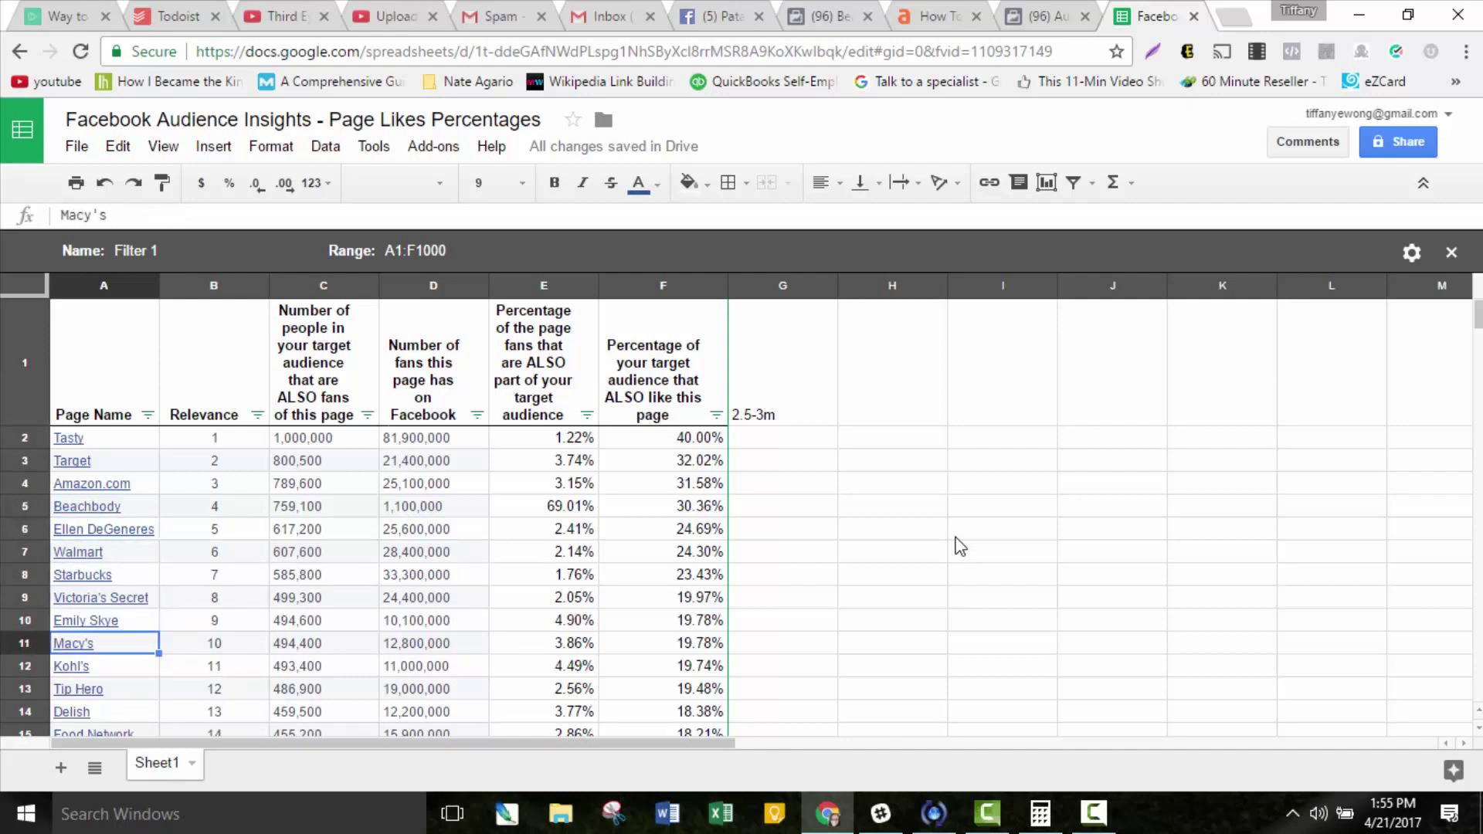
{"action": "key", "text": "Down"}
{"action": "key", "text": "Down"}
{"action": "key", "text": "Down"}
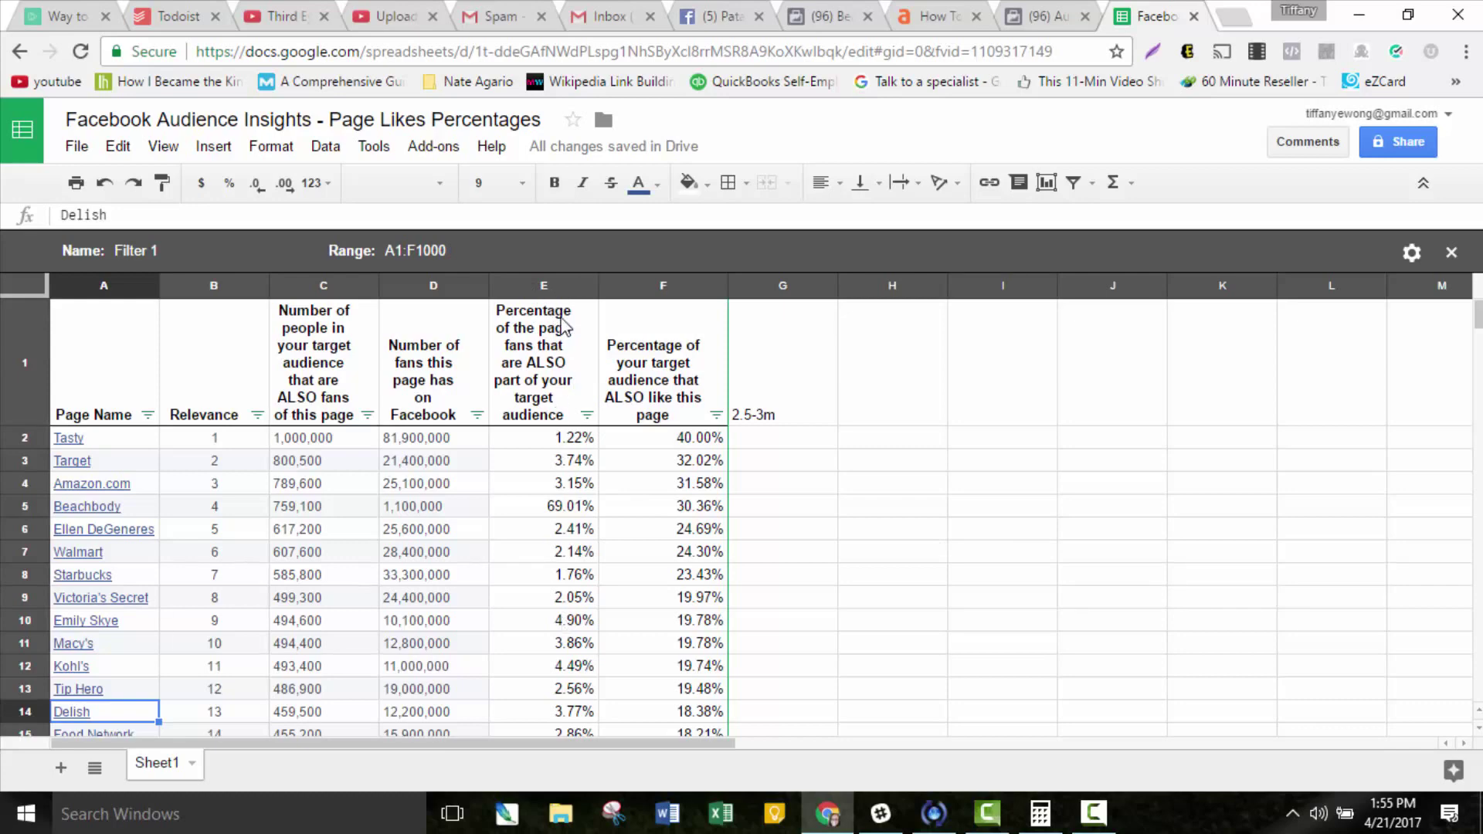
{"action": "left_click", "coordinate": [1068, 11]}
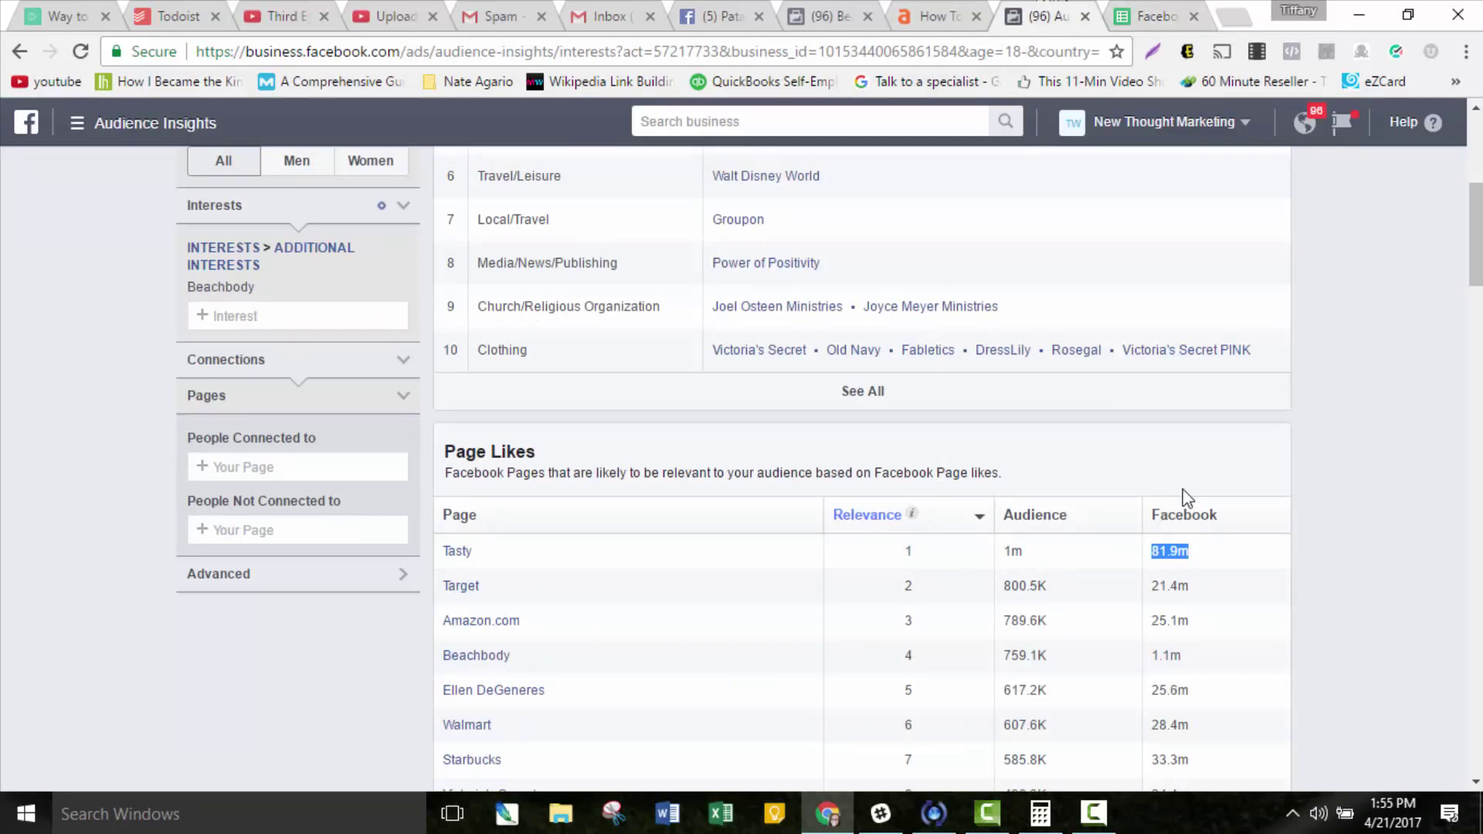
{"action": "scroll", "coordinate": [1298, 535], "scroll_direction": "down", "scroll_amount": 3}
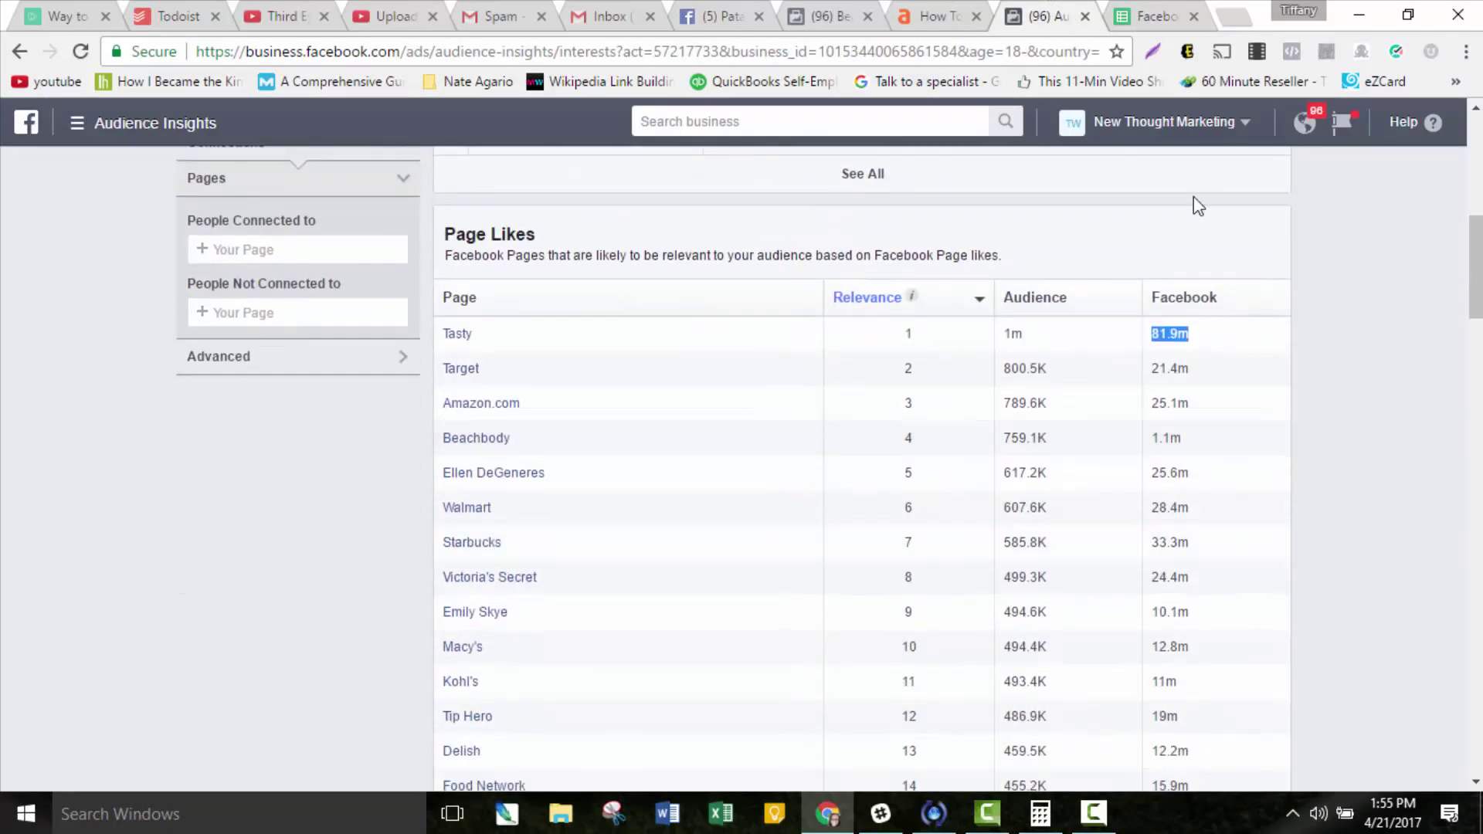
{"action": "left_click", "coordinate": [1150, 17]}
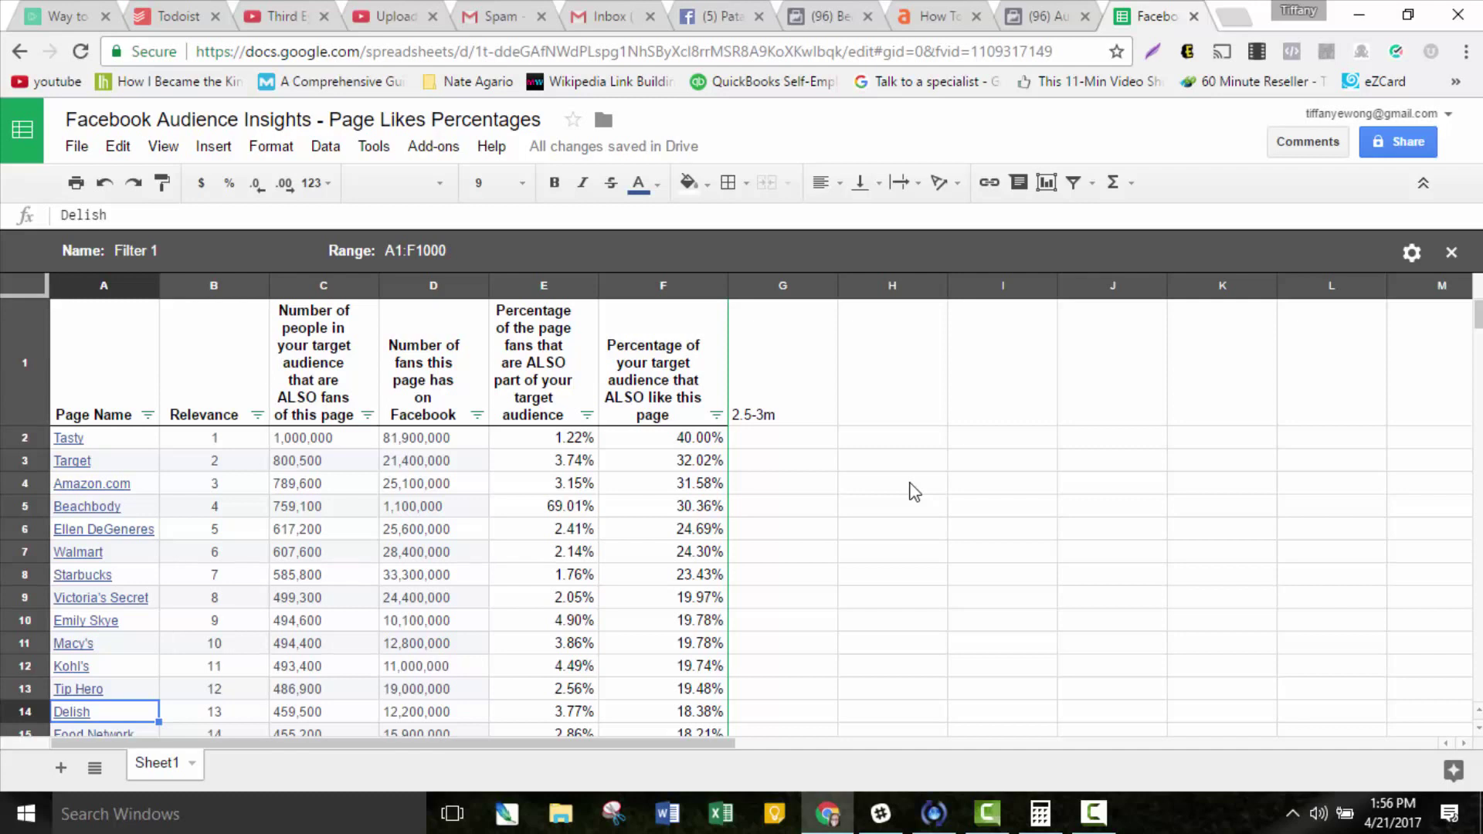
{"action": "left_click", "coordinate": [831, 413]}
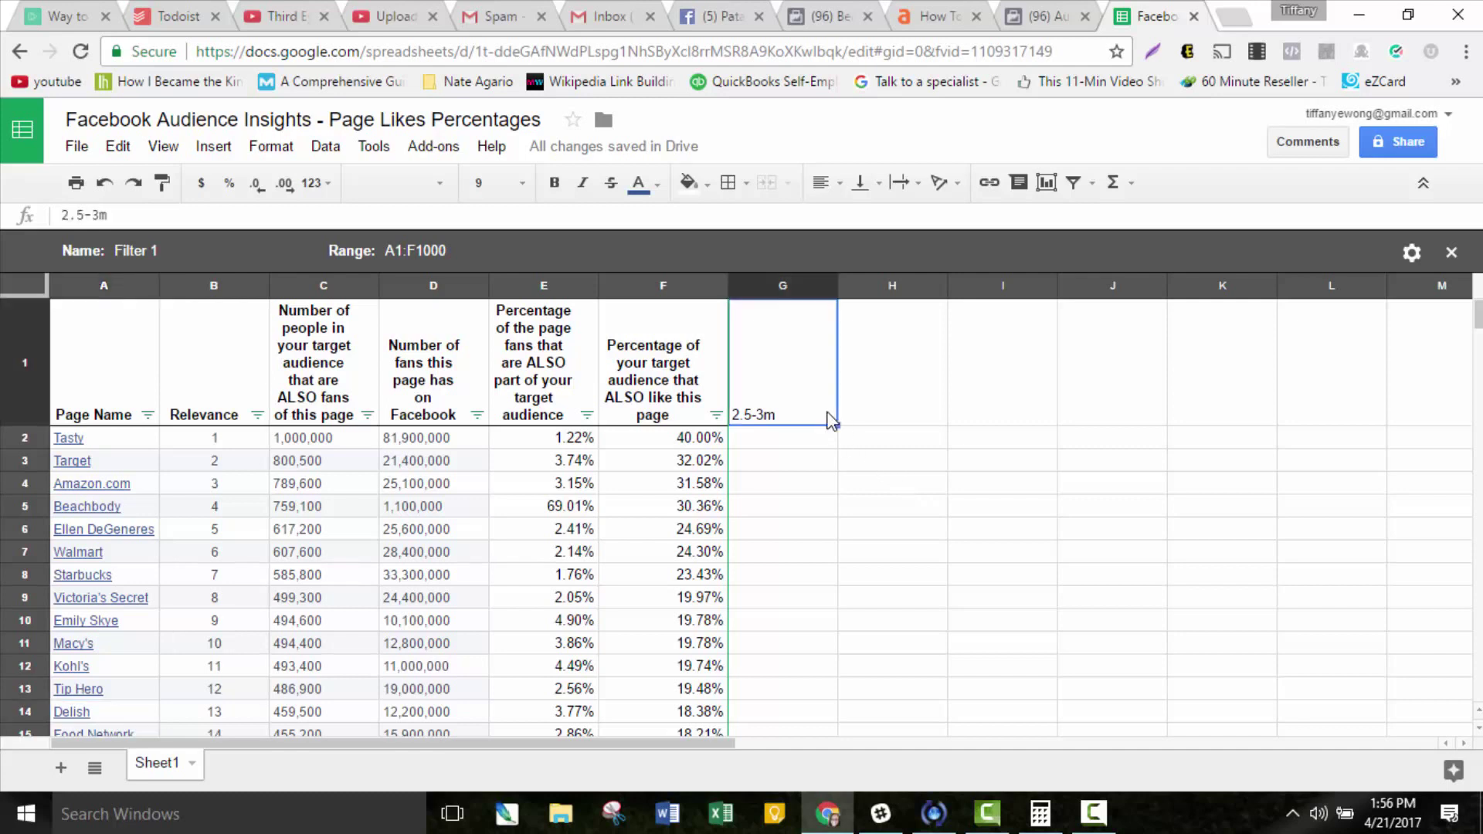